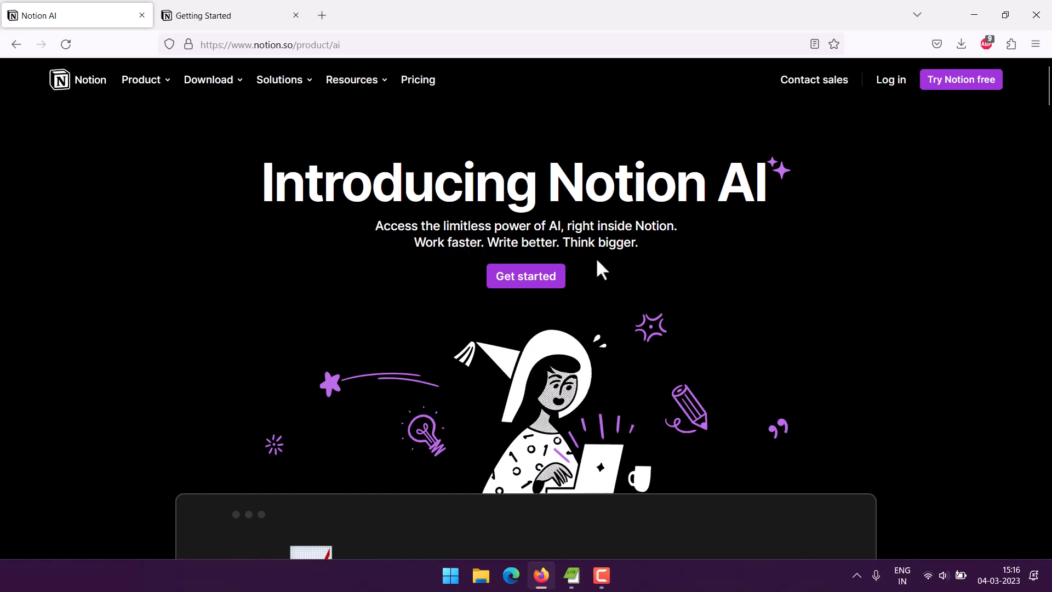
Open the Dev WorkSpace, add a new page and start an AI recruiting email draft on it
left_click(216, 24)
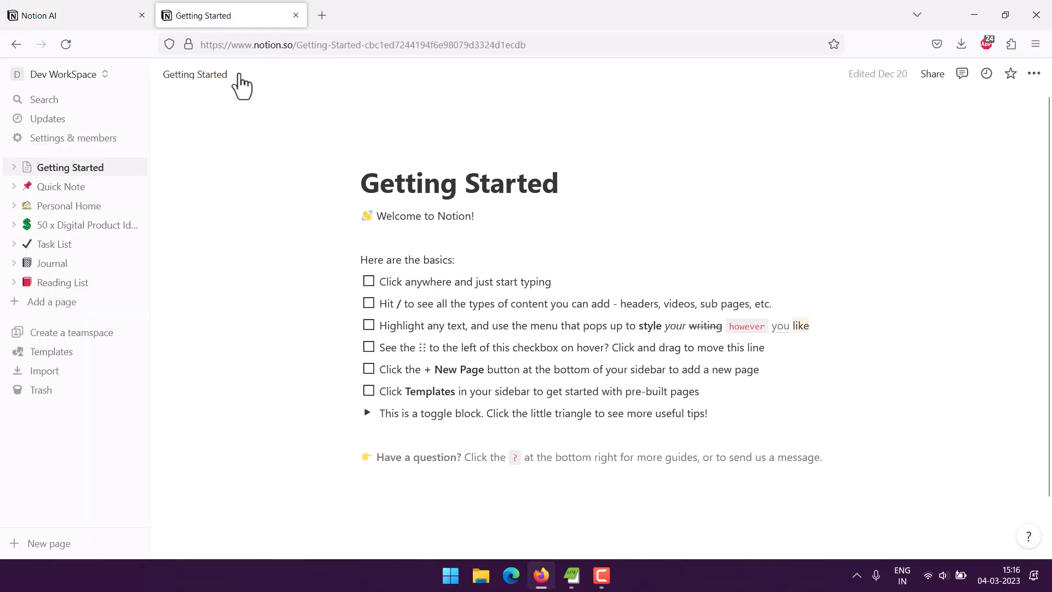
left_click(61, 305)
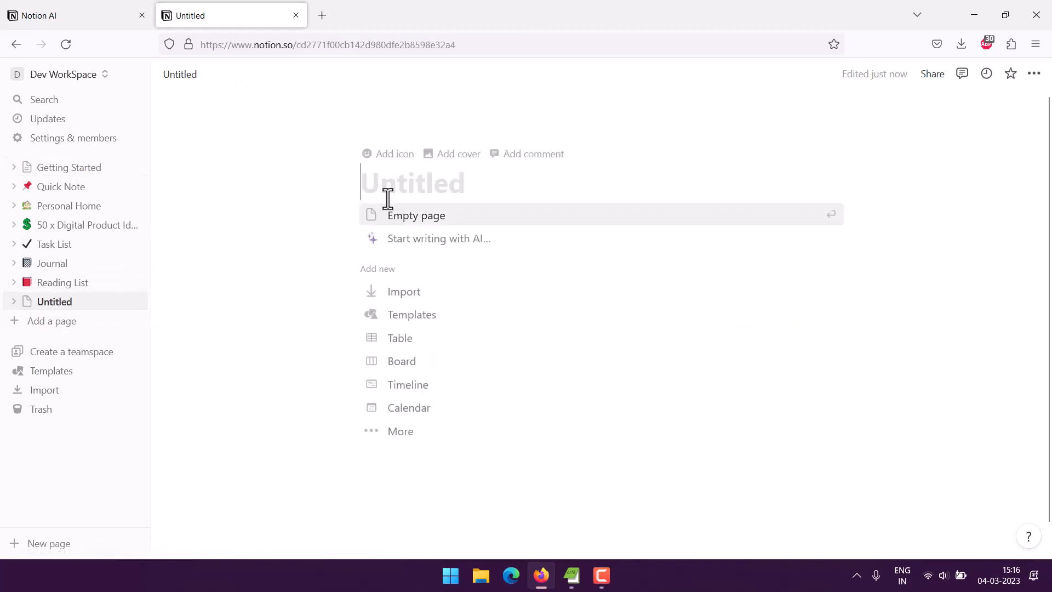
left_click(406, 239)
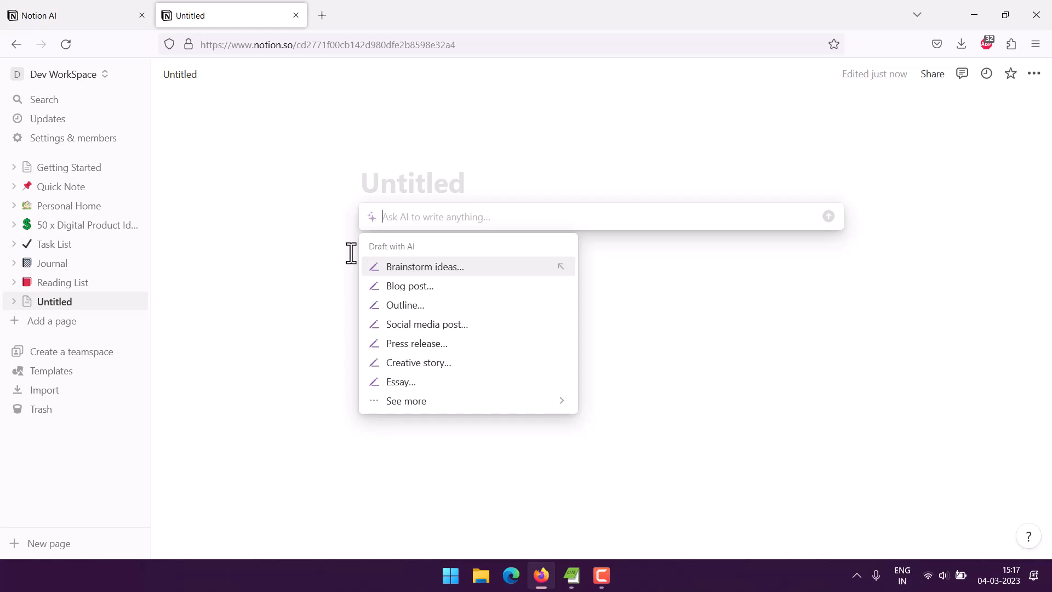
mouse_move(397, 406)
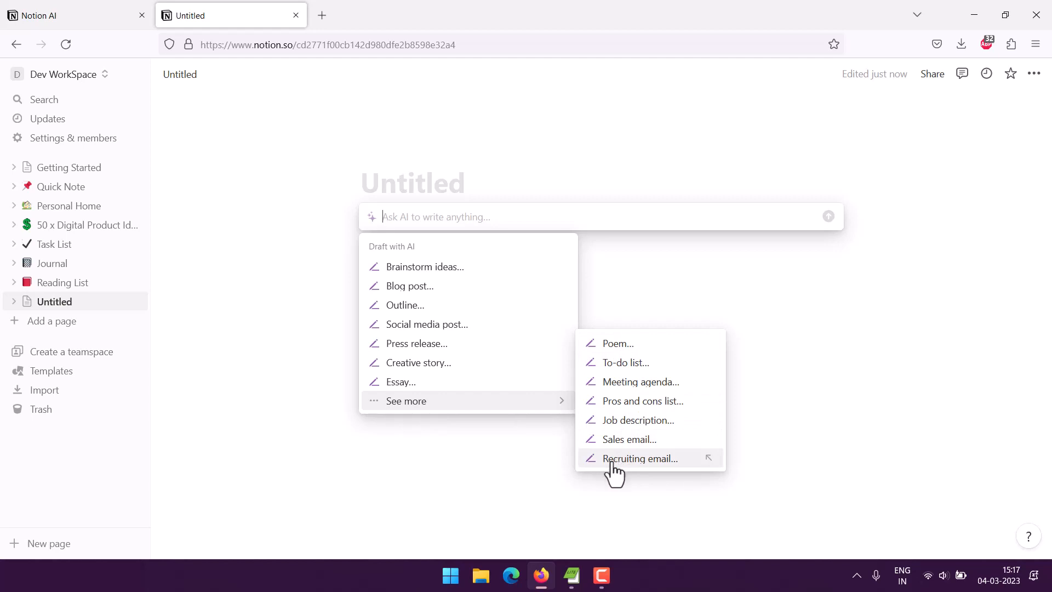
left_click(629, 471)
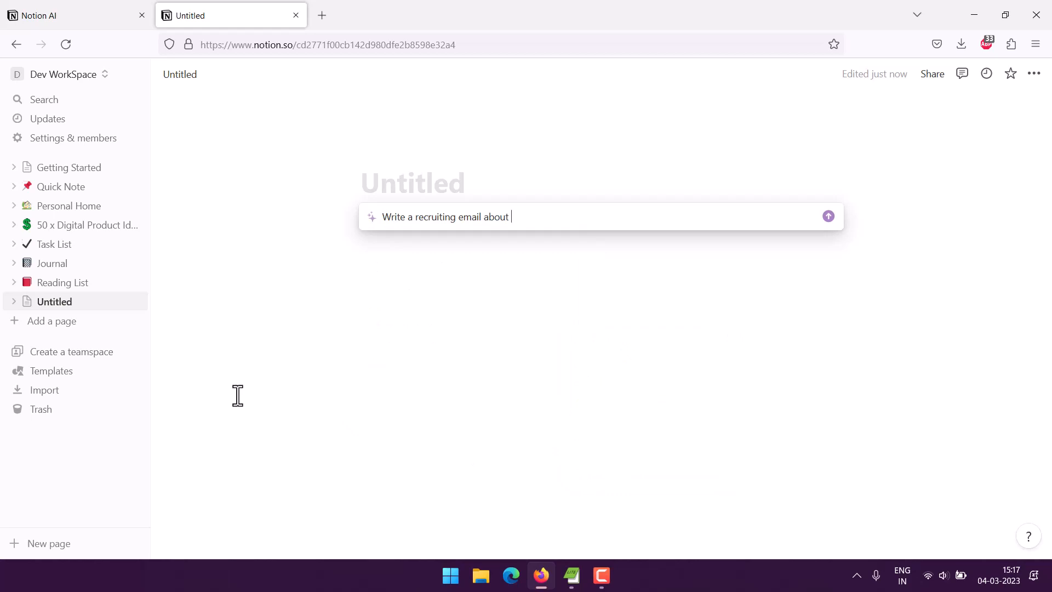
Extend the recruiting email prompt with "developer role in SAAS company DevNami with experience of 5 years for the role and"
type("re")
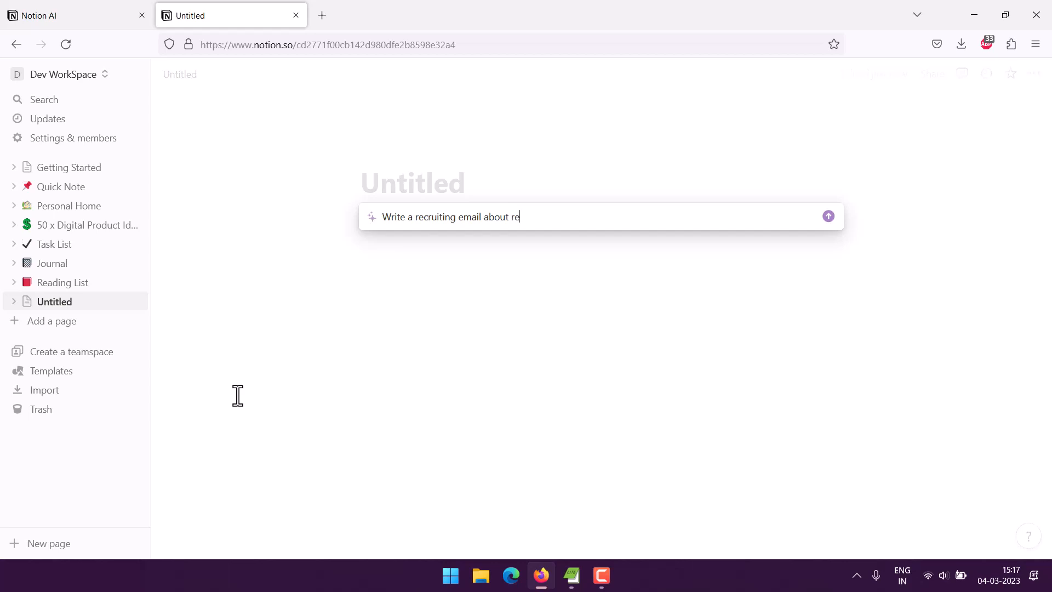
key("BackSpace")
key("BackSpace")
type("developer role in SAAS")
key("BackSpace")
type("S company")
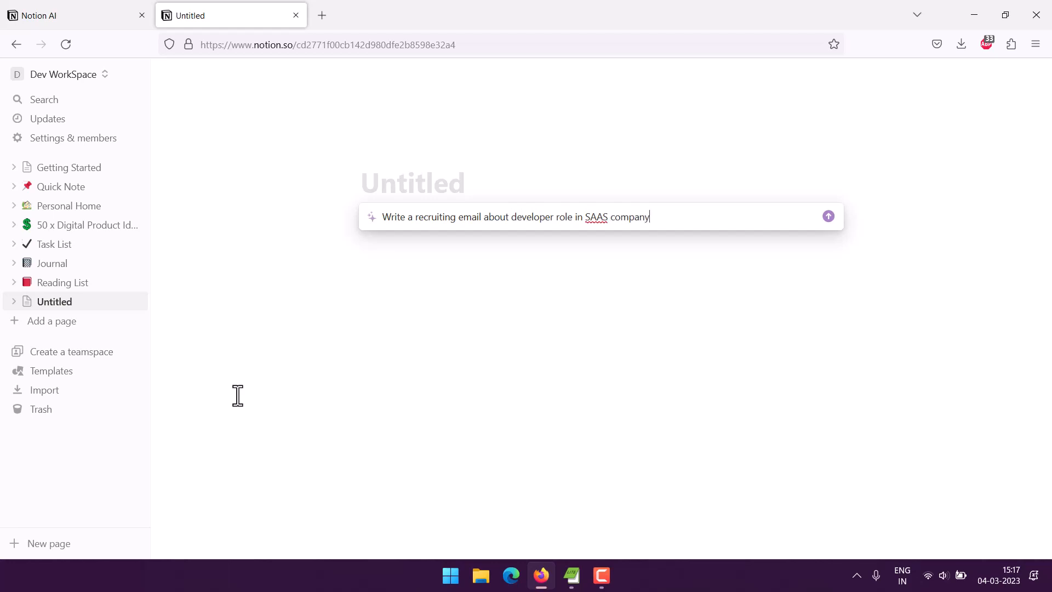
type(" DevNami")
type("with experie")
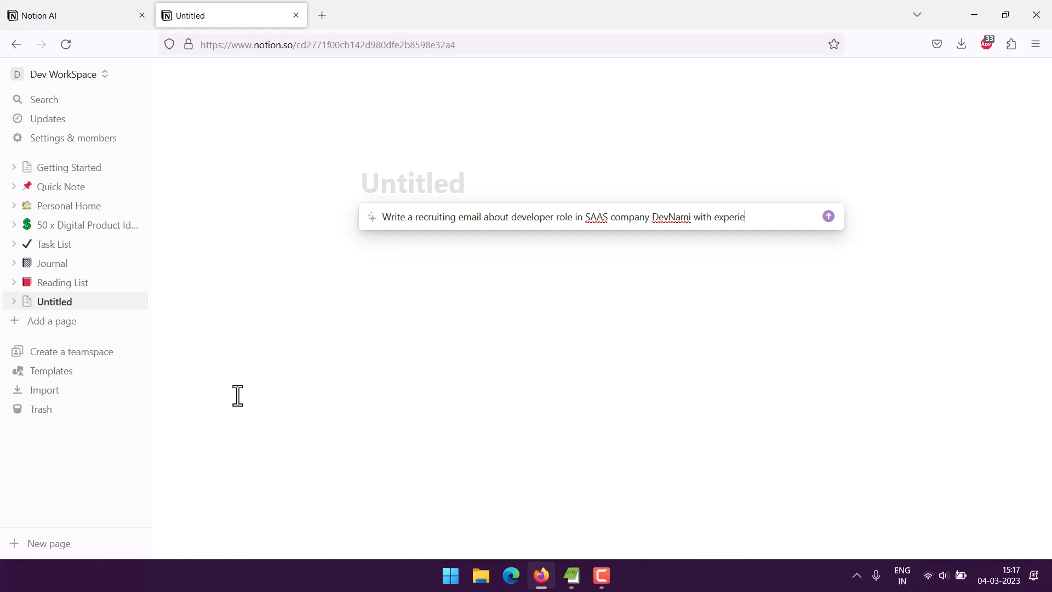
type("nce of 5 years for the role and")
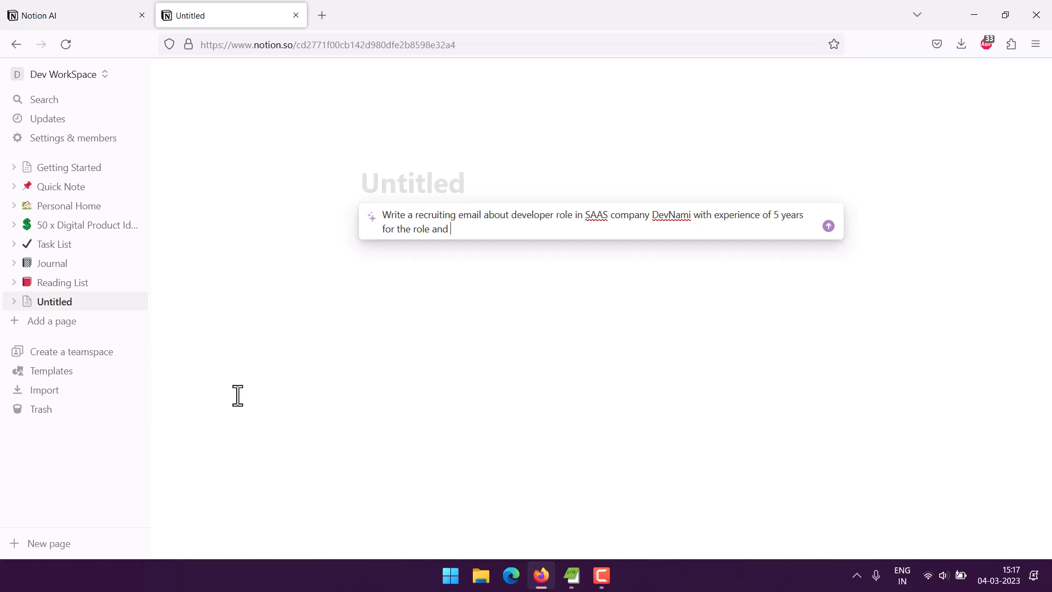
Finish the prompt with "knowledge of SQL, NoSQL and Full stack skills. Remote work available and international job role." and generate the email
type("knowledge of SQL, NoSQL and F")
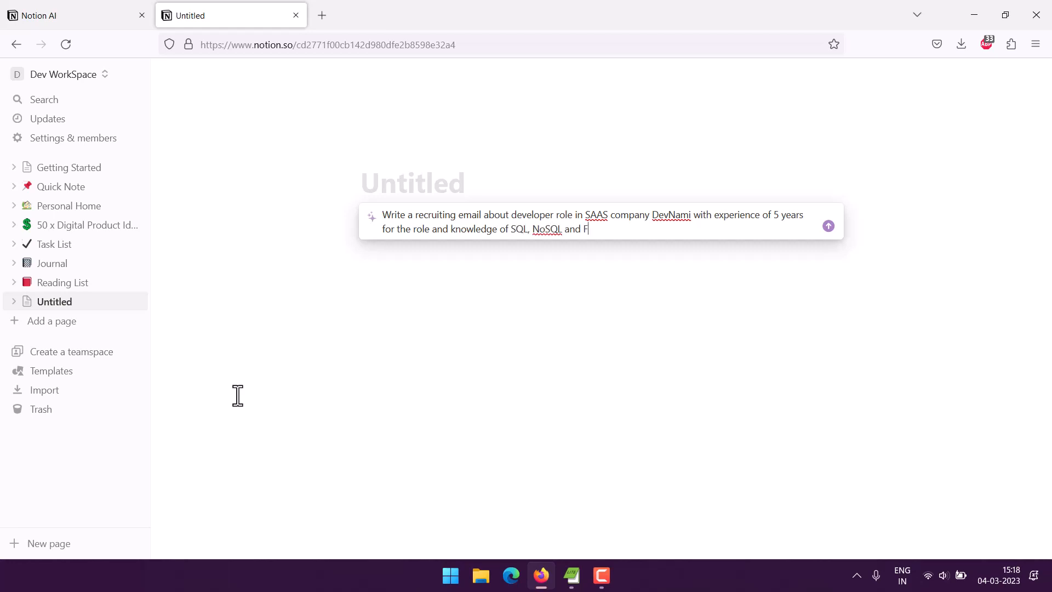
type("ull stack skills. Remote work interna")
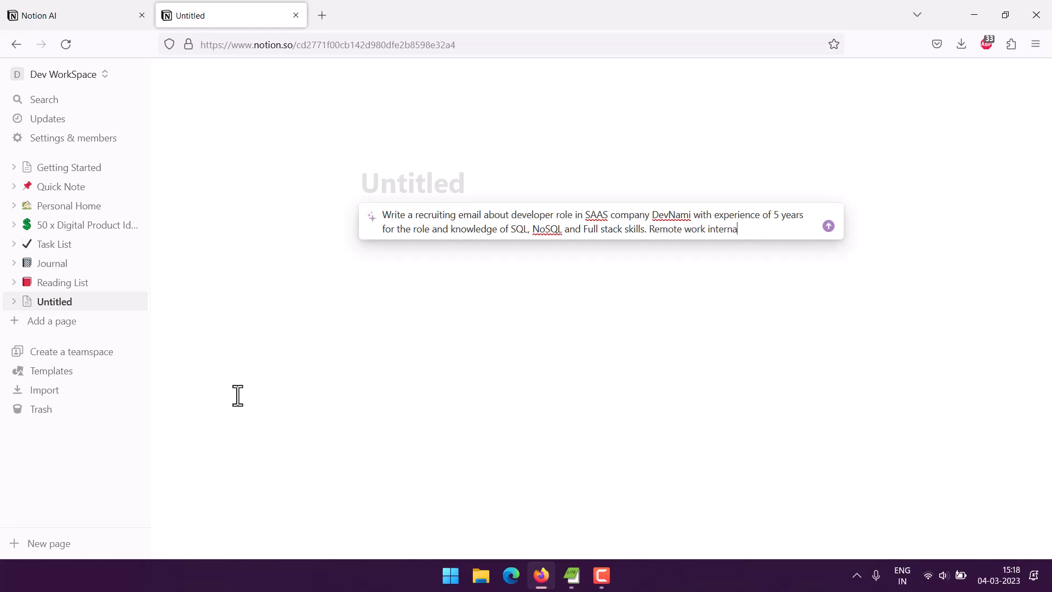
type("tional ptoi")
key("BackSpace")
key("BackSpace")
key("BackSpace")
key("BackSpace")
type("option")
key("BackSpace")
key("BackSpace")
key("BackSpace")
key("BackSpace")
key("BackSpace")
key("BackSpace")
key("BackSpace")
key("BackSpace")
key("BackSpace")
key("BackSpace")
key("BackSpace")
key("BackSpace")
key("BackSpace")
key("BackSpace")
key("BackSpace")
key("BackSpace")
key("BackSpace")
key("BackSpace")
key("BackSpace")
key("BackSpace")
type("Remote work available and a")
key("BackSpace")
type("international")
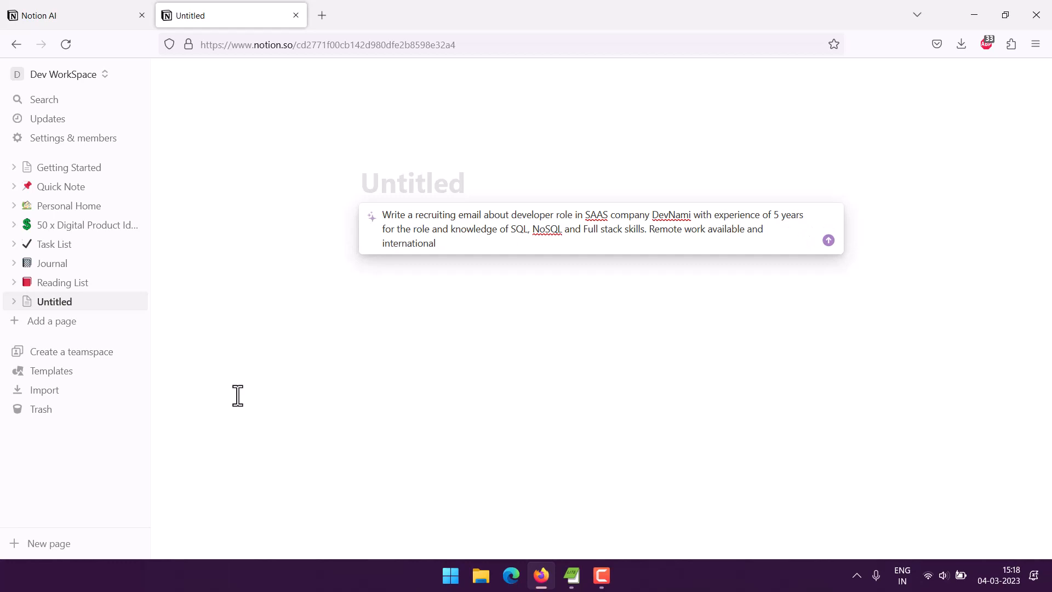
type(" job role.")
key("Return")
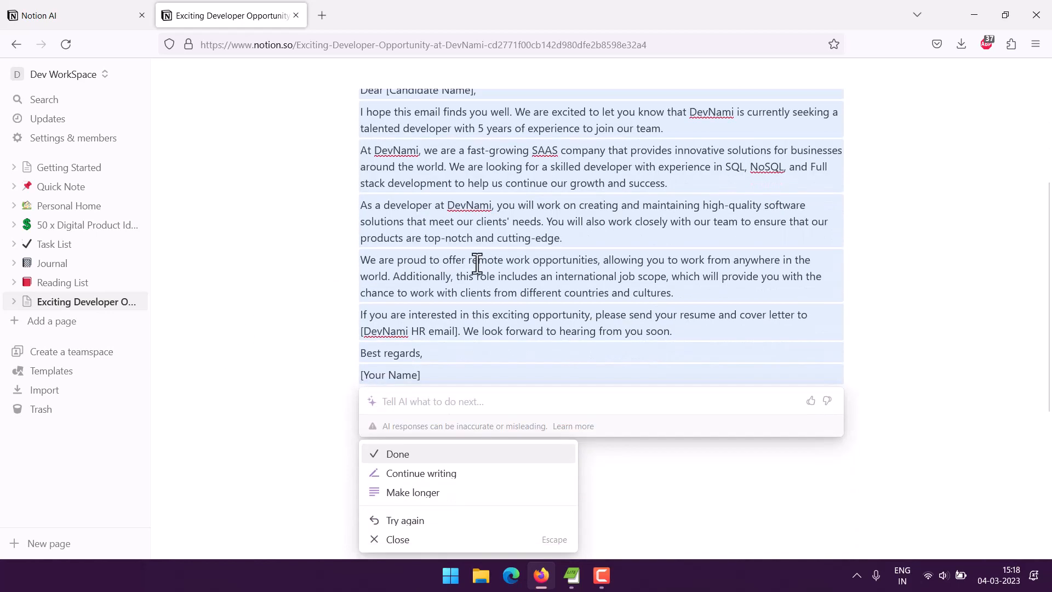
Read through the generated recruiting email and accept the AI draft into the page
scroll(474, 262, "up", 2)
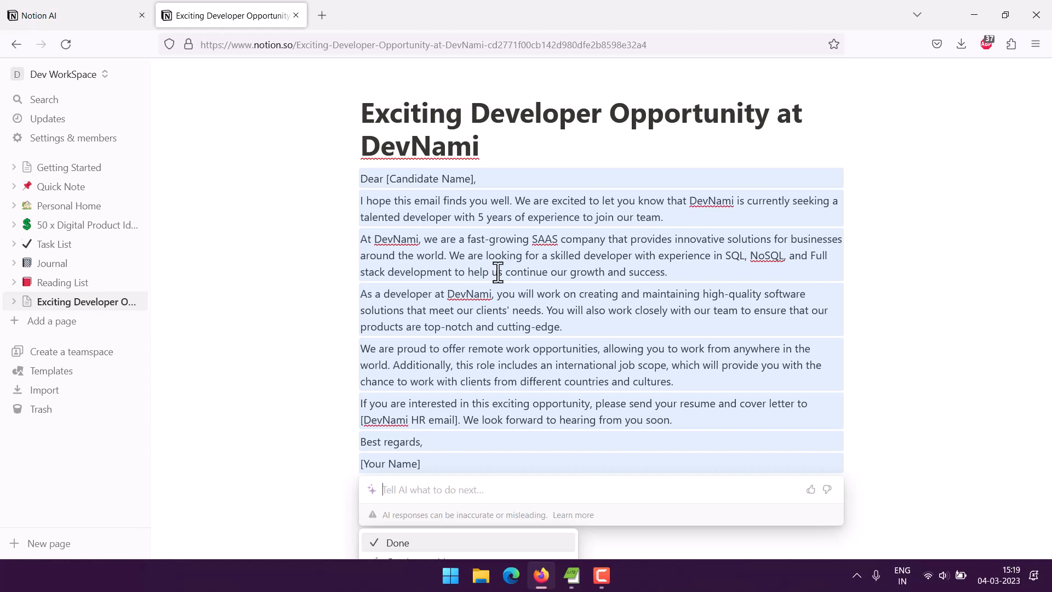
scroll(497, 272, "down", 3)
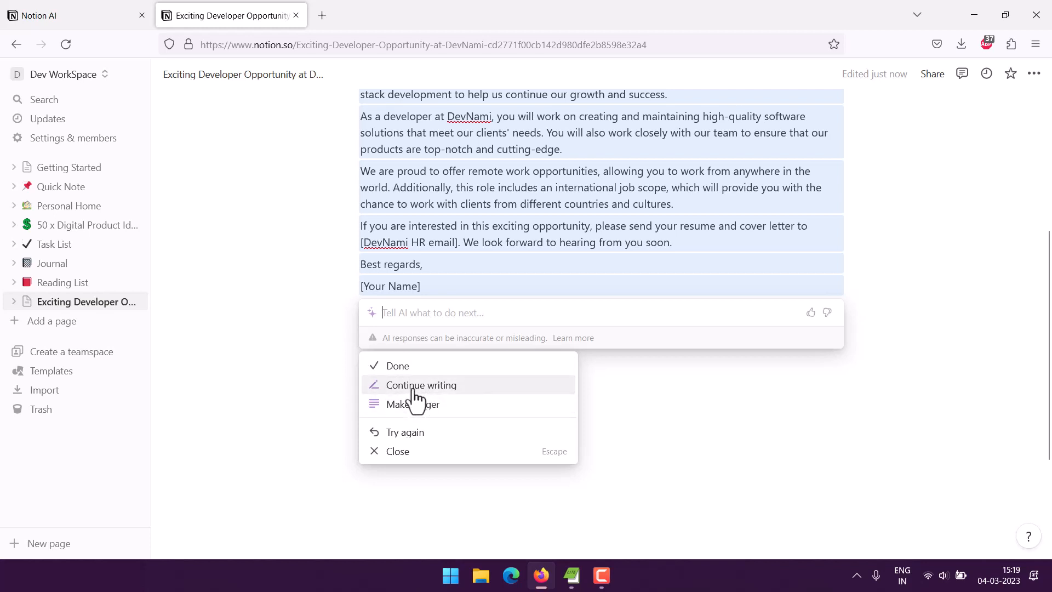
left_click(399, 366)
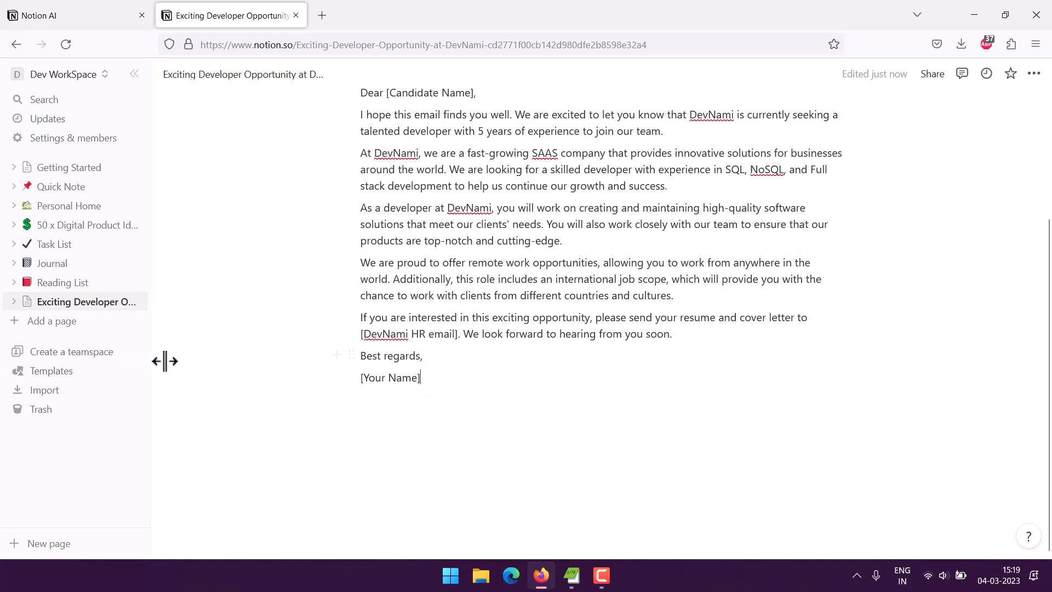
Delete the entire recruiting email body, from the greeting to the signature, from the page
scroll(416, 394, "up", 3)
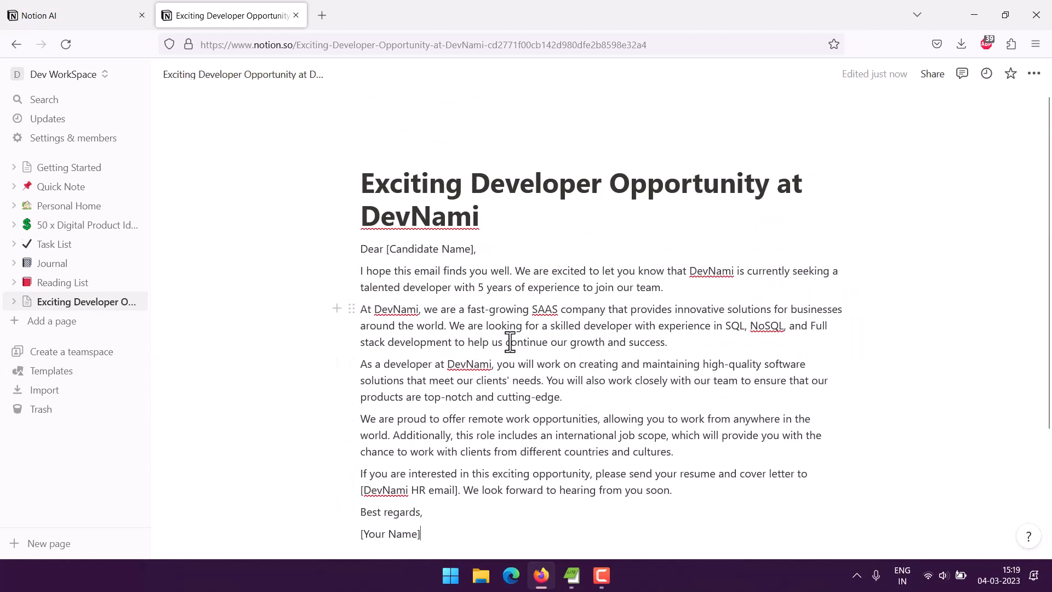
scroll(519, 344, "down", 3)
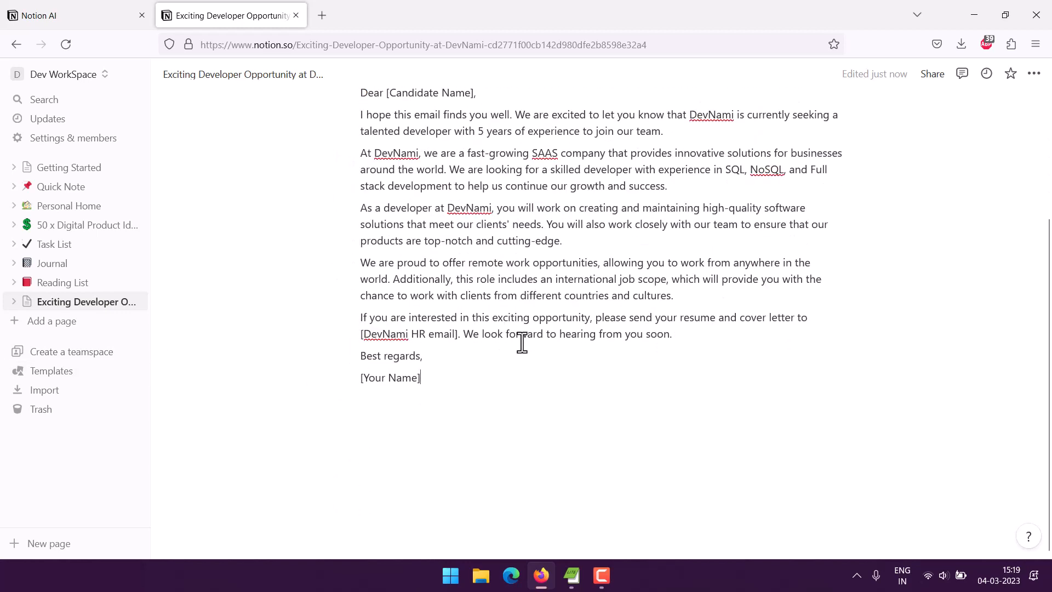
scroll(522, 342, "up", 2)
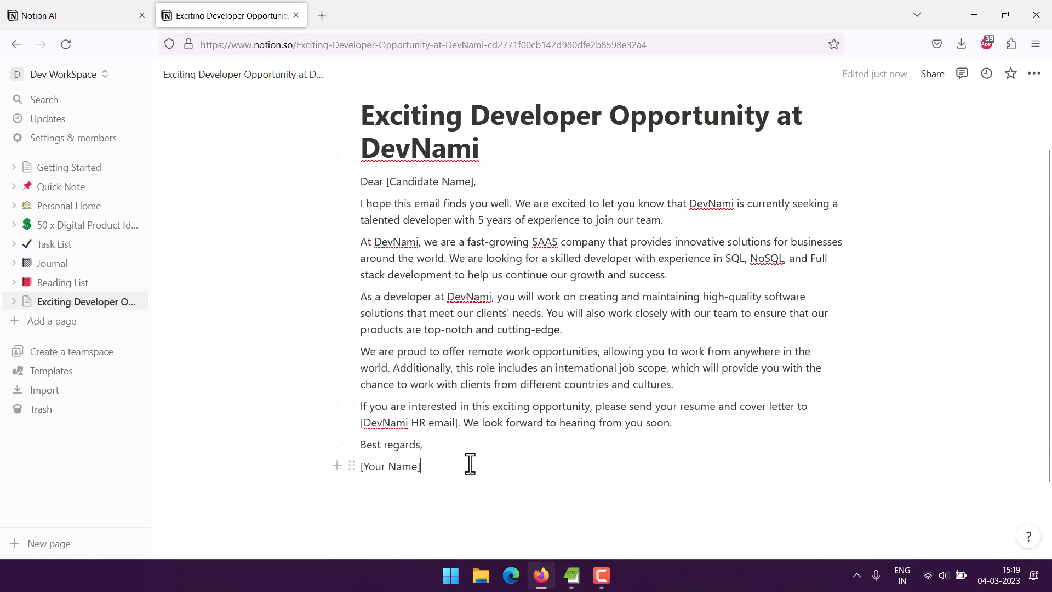
left_click_drag(470, 463, 377, 116)
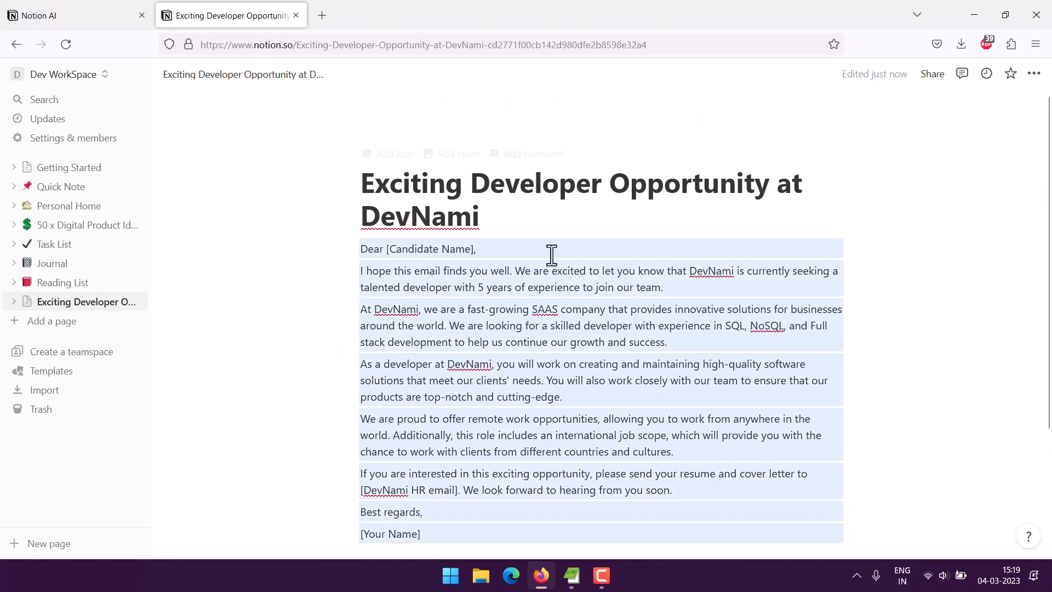
key("BackSpace")
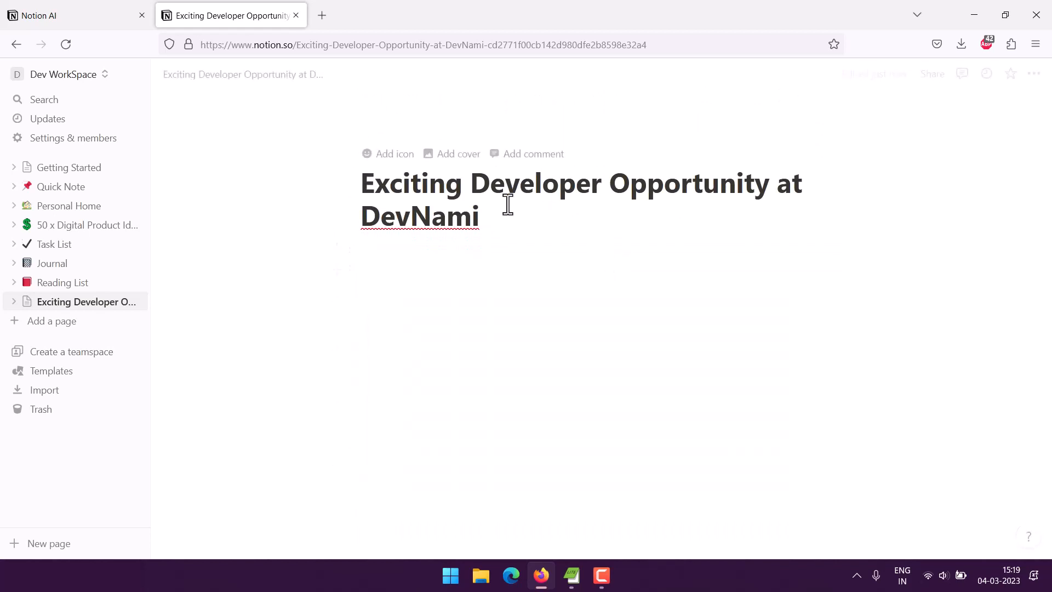
Erase the page title "Exciting Developer Opportunity at DevNami"
left_click_drag(494, 221, 341, 177)
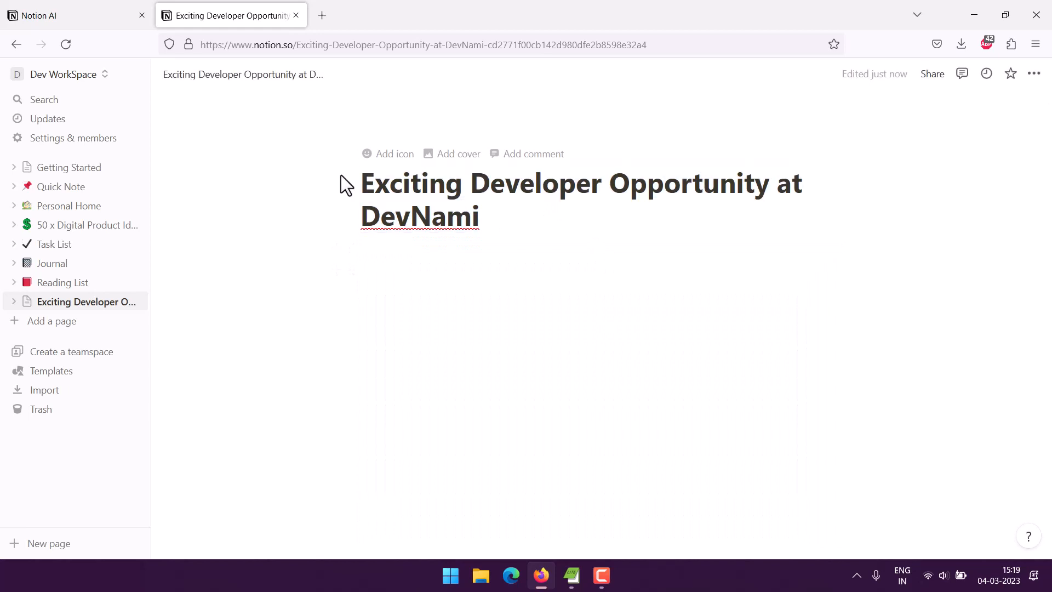
key("ctrl+a")
key("BackSpace")
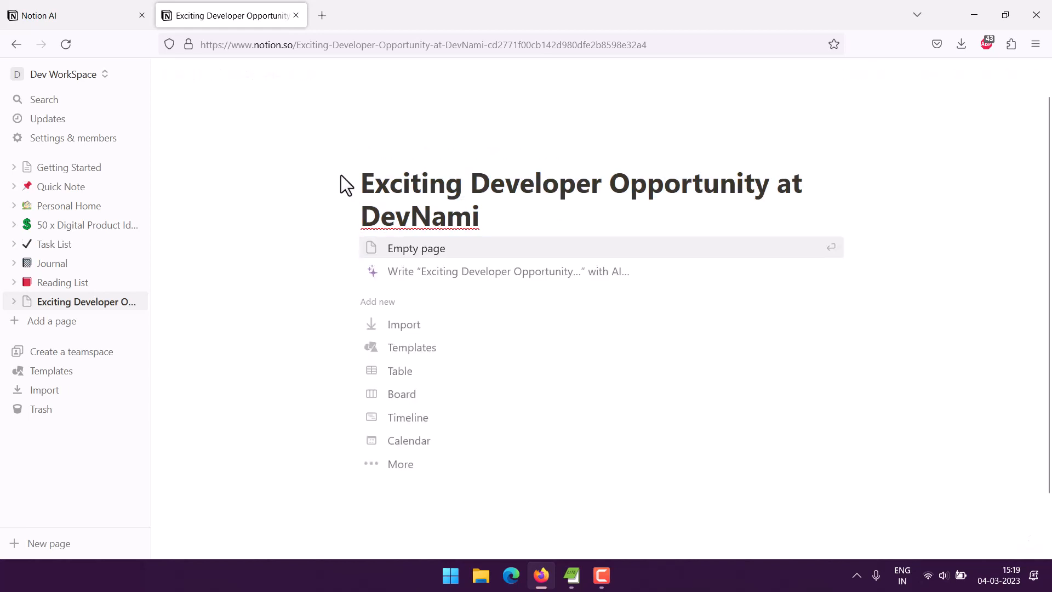
left_click_drag(485, 220, 358, 184)
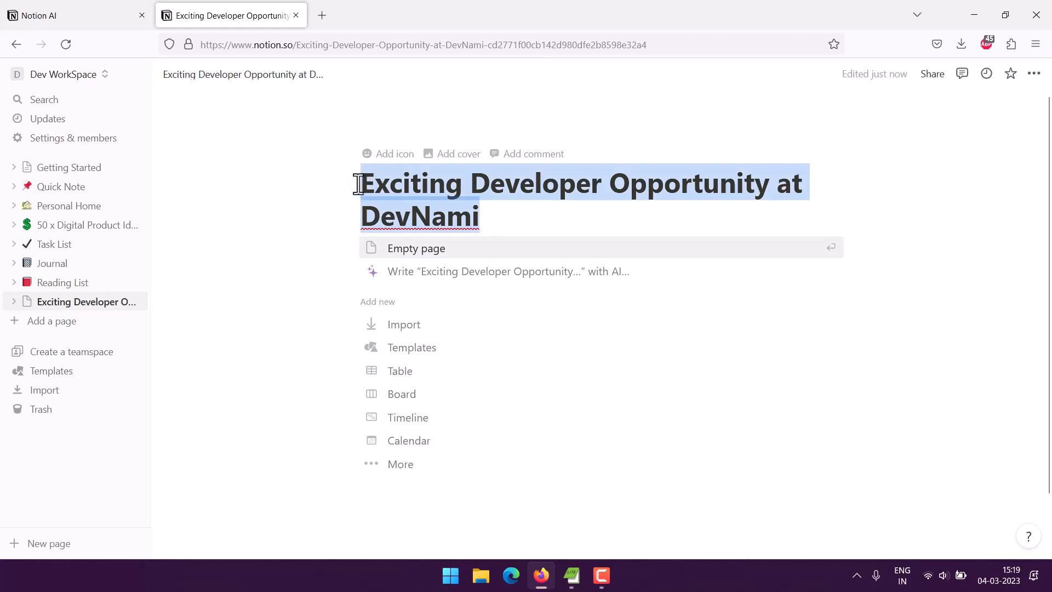
key("ctrl+c")
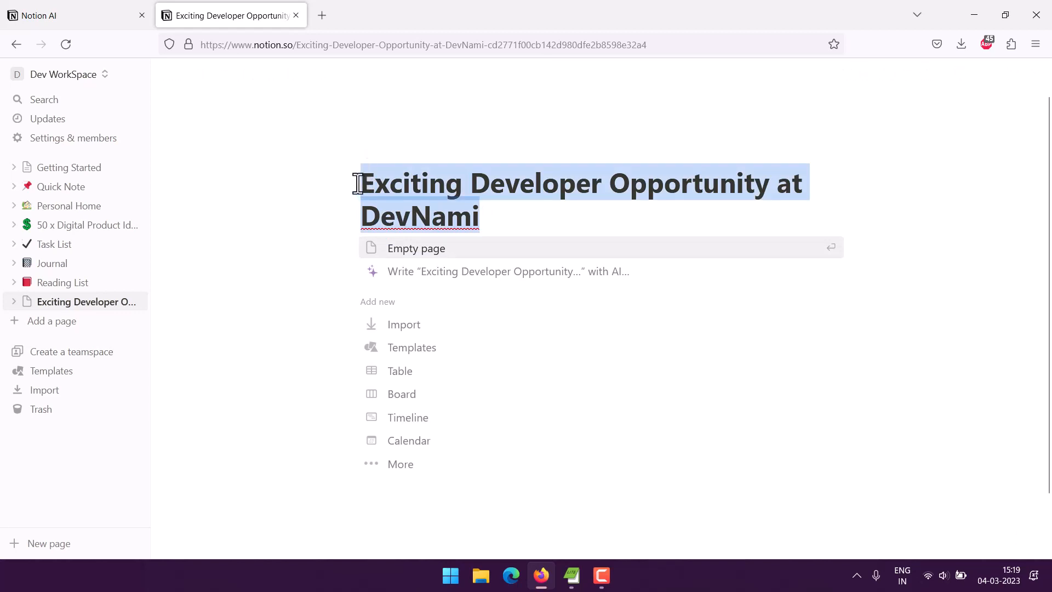
left_click(368, 183)
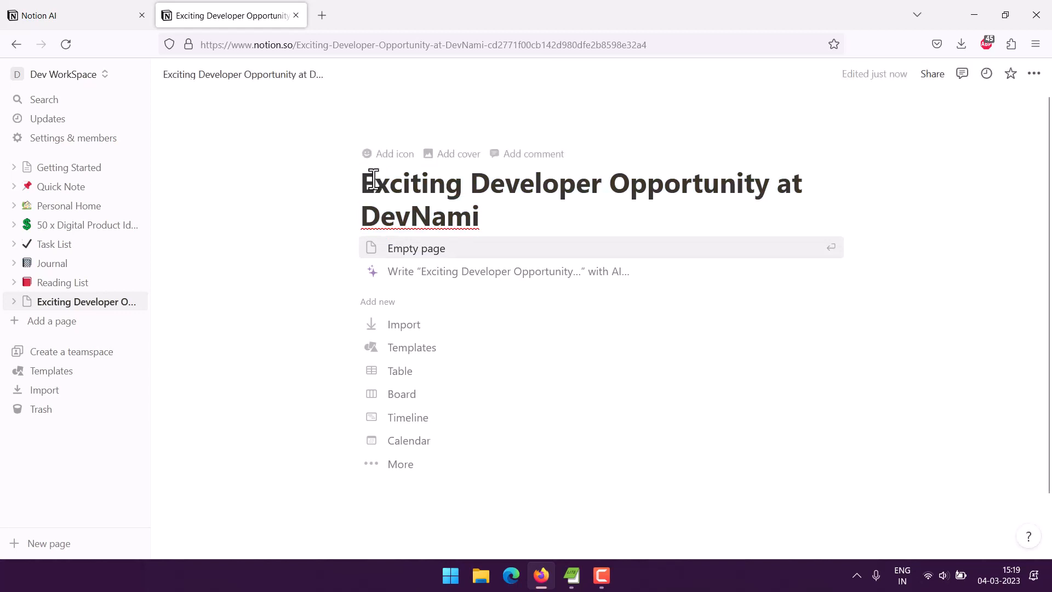
key("Delete")
key("Delete")
key("Delete")
key("Delete")
key("Delete")
key("Delete")
key("Delete")
key("Delete")
key("Delete")
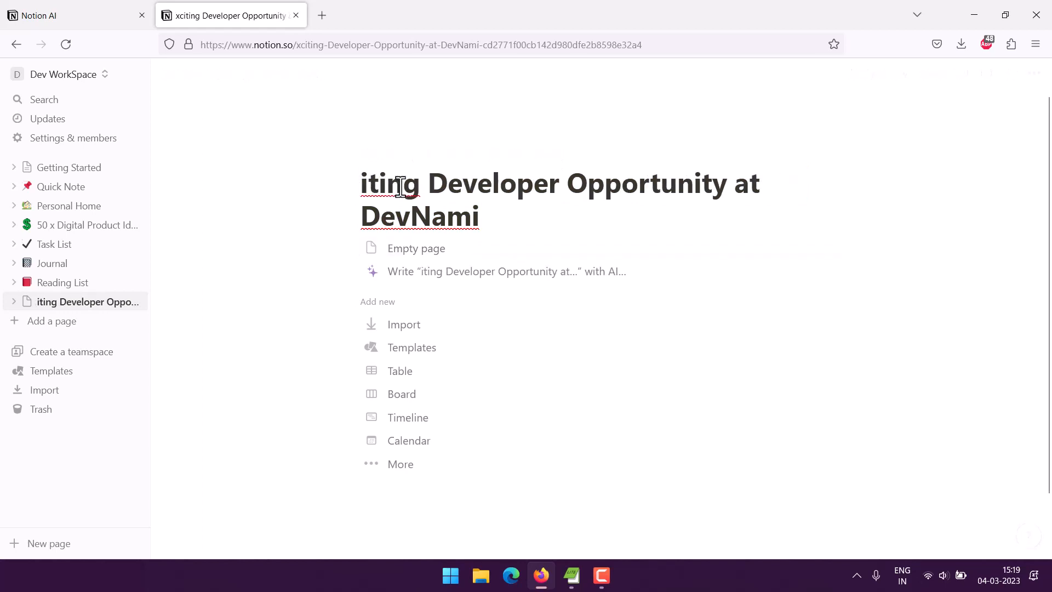
key("Delete")
key("Delete")
key("Delete")
key("Delete")
key("Delete")
key("Delete")
key("Delete")
key("Delete")
key("Delete")
key("Delete")
key("Delete")
key("Delete")
key("Delete")
key("Delete")
key("Delete")
key("Delete")
key("Delete")
key("Delete")
key("Delete")
key("Delete")
key("Delete")
key("Delete")
key("Delete")
key("Delete")
key("Delete")
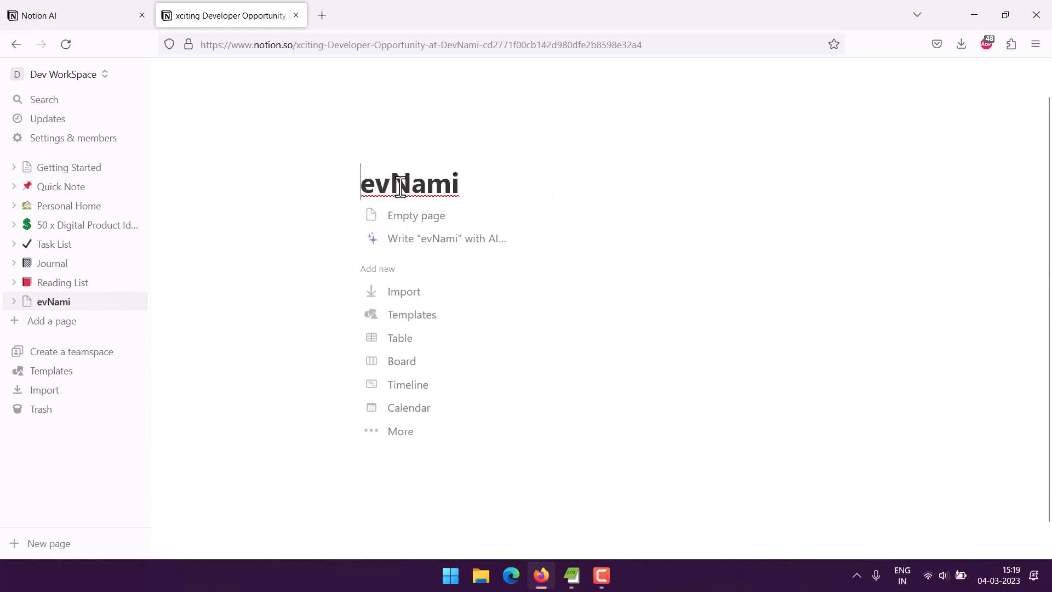
Start a new AI draft on the emptied page using the sales email template
left_click(407, 241)
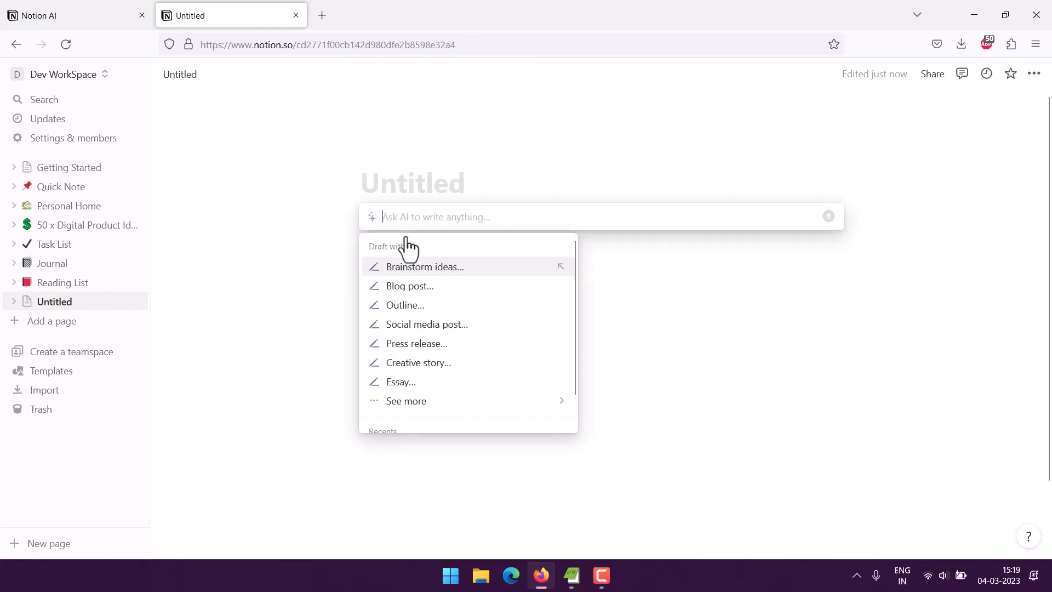
scroll(483, 308, "down", 1)
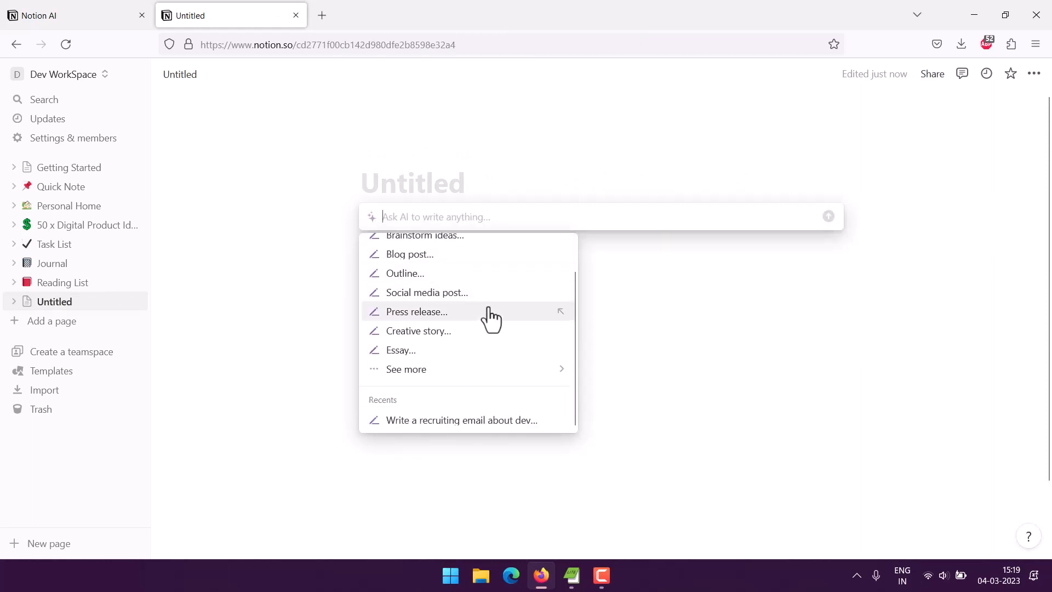
mouse_move(465, 378)
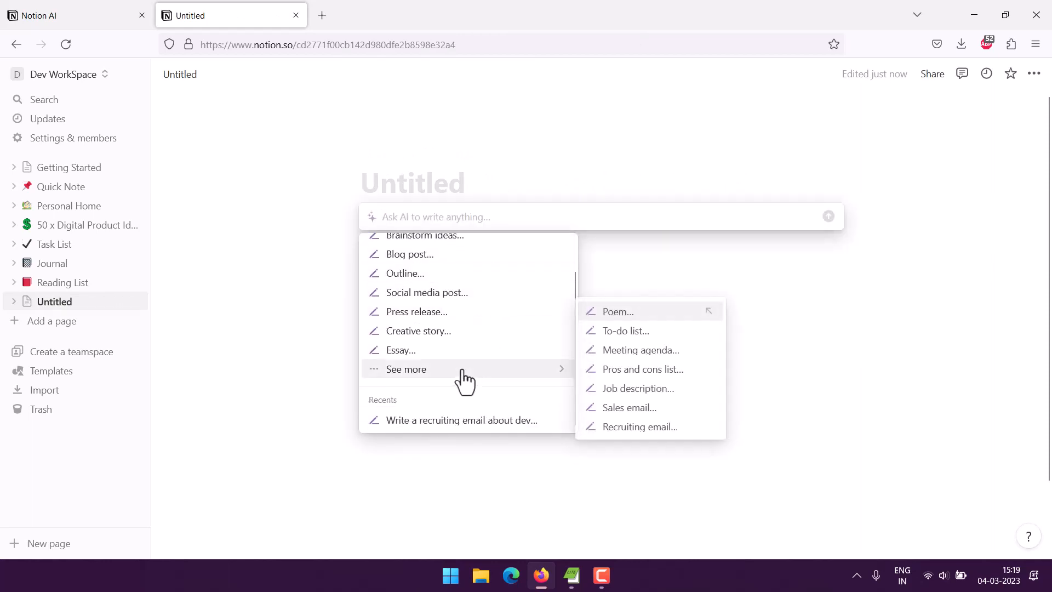
left_click(616, 407)
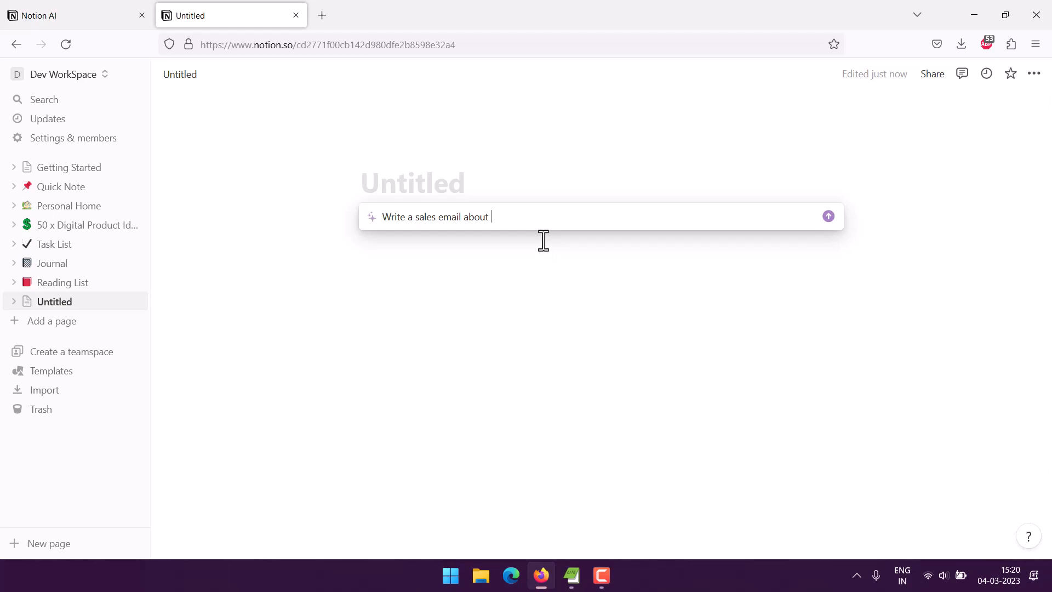
Request a sales email about a quote on a Cloud service account with support for Hadoop and Spark in the AI prompt
type("quote on ")
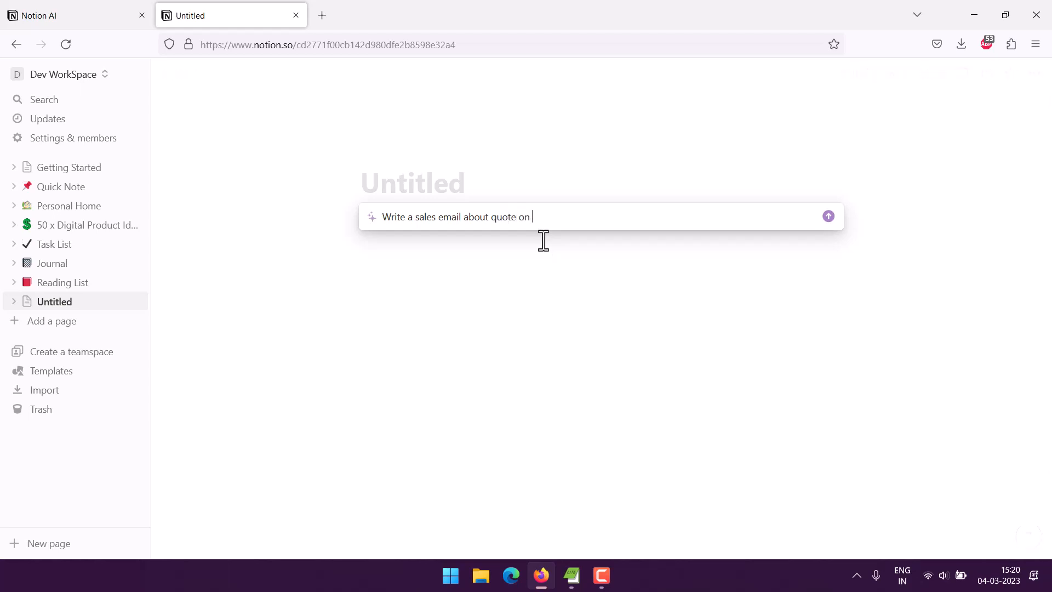
type("Cloud service account with suppor")
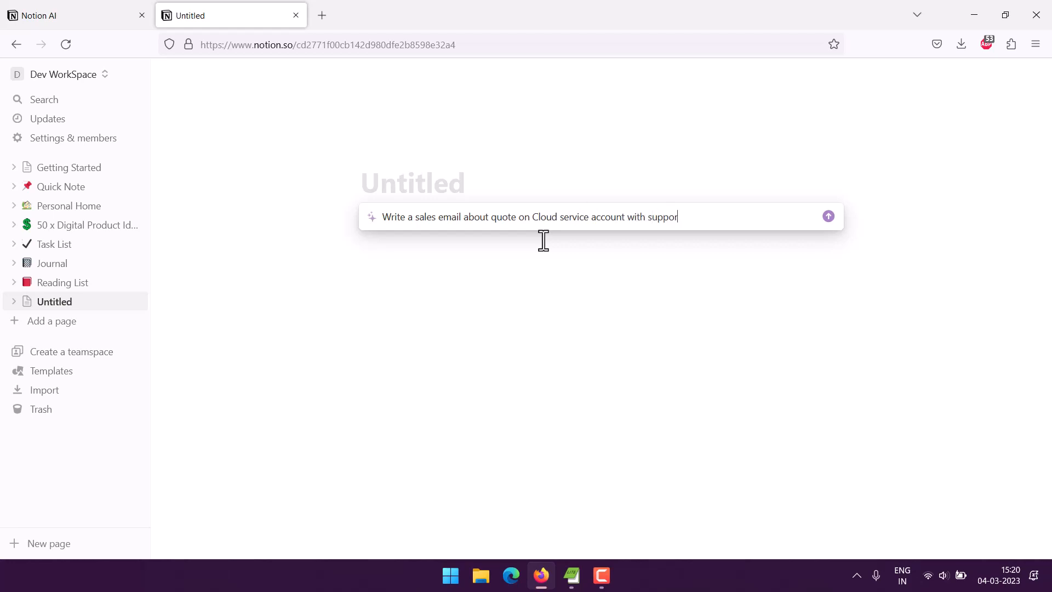
type("t for Hadoop and Sapa")
key("BackSpace")
key("BackSpace")
key("BackSpace")
type("park.")
Extend the prompt to request the quote, price list and the quote for the cloud service from the Sales team, and generate the email
type("Please add the")
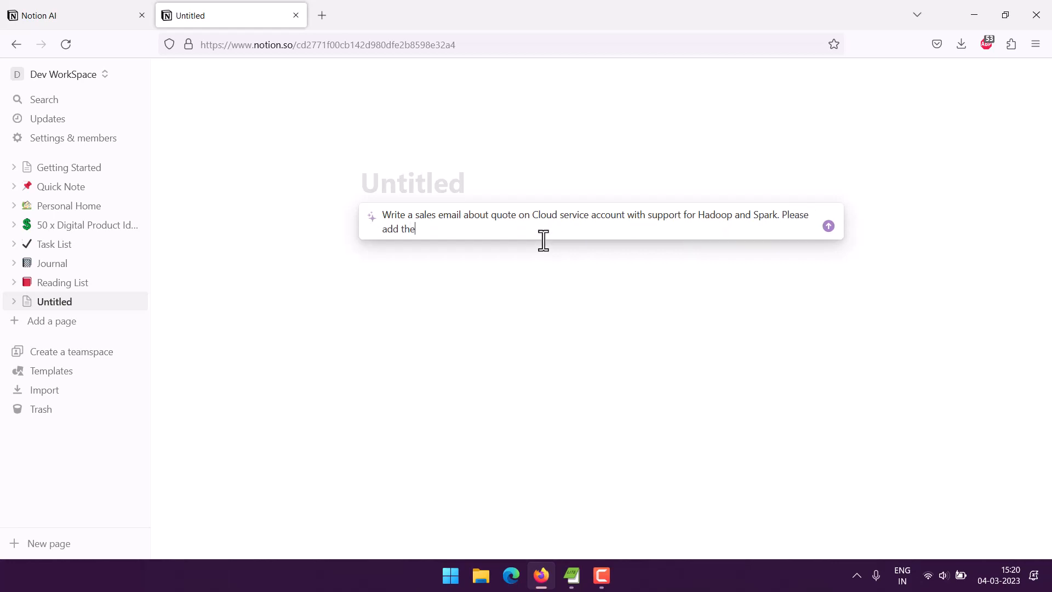
type(" quote, price list and the quote for the ")
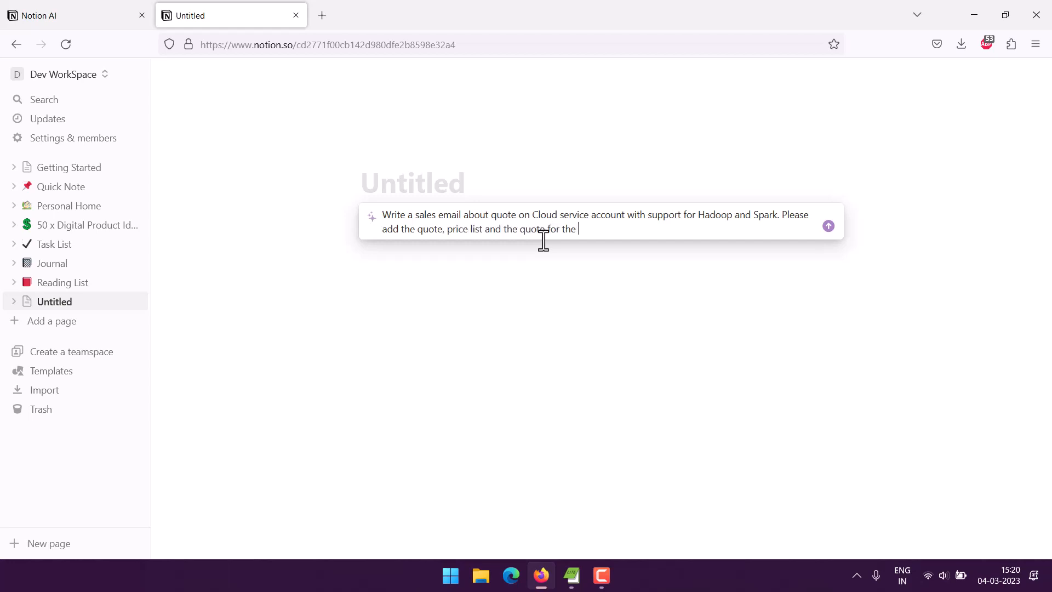
type("cloud service from the Sale")
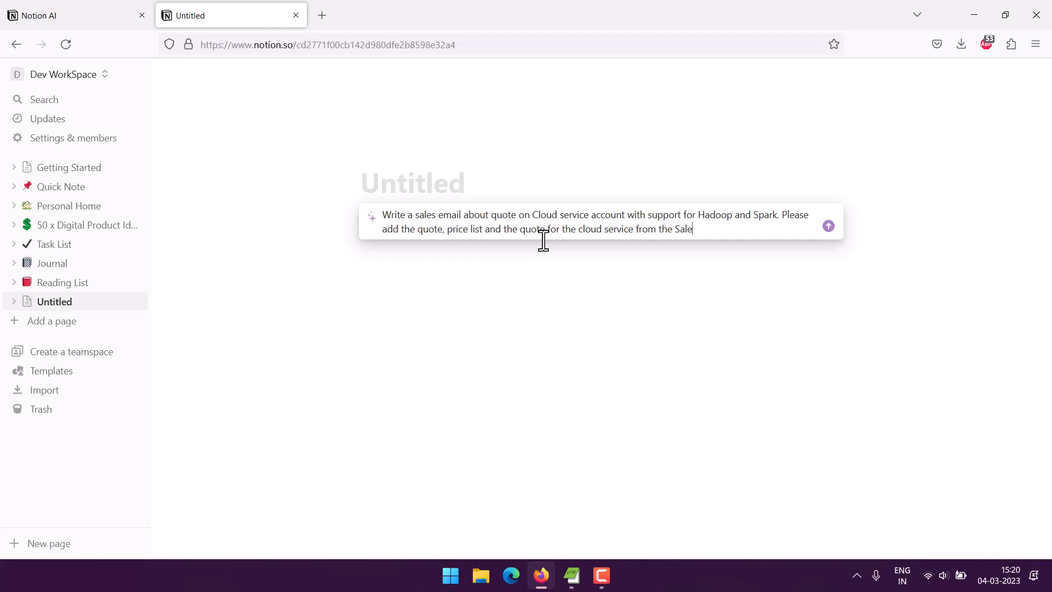
type("s team.")
key("Return")
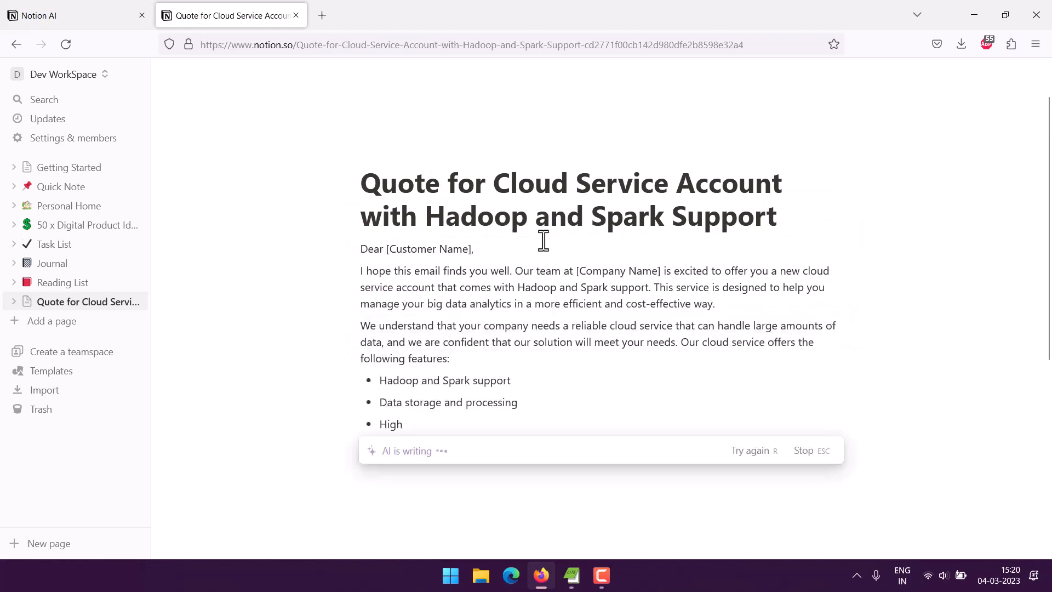
Read through the generated sales email and keep the AI draft on the page
scroll(543, 241, "down", 1)
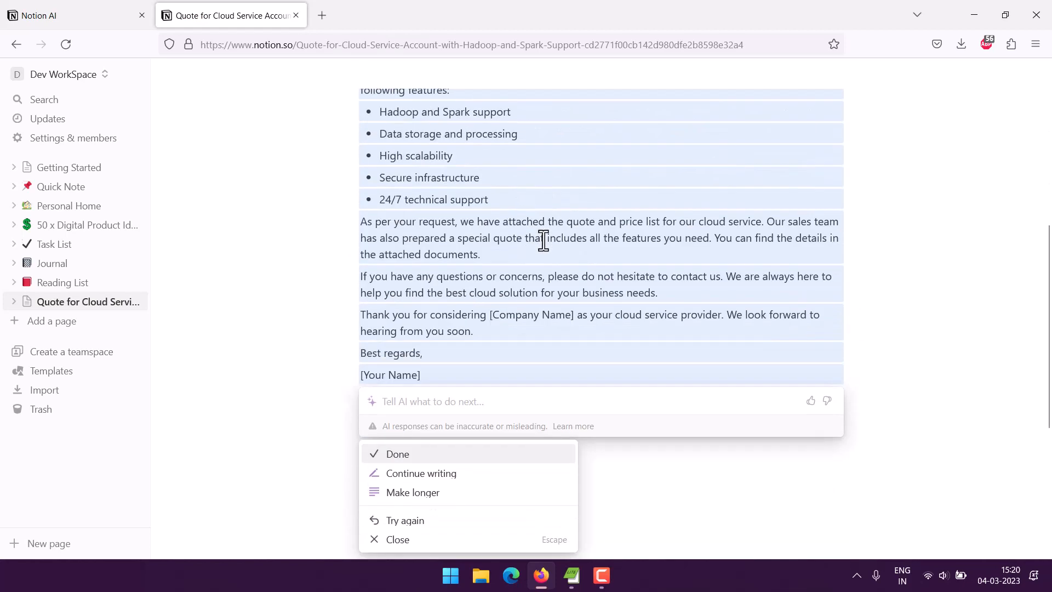
scroll(617, 188, "up", 5)
scroll(429, 362, "down", 3)
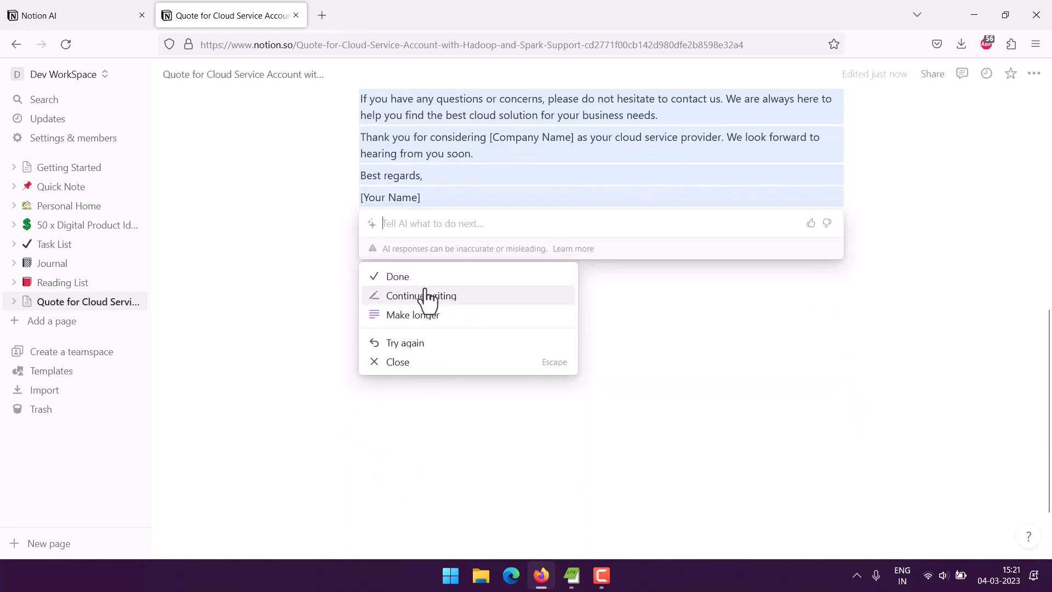
left_click(290, 273)
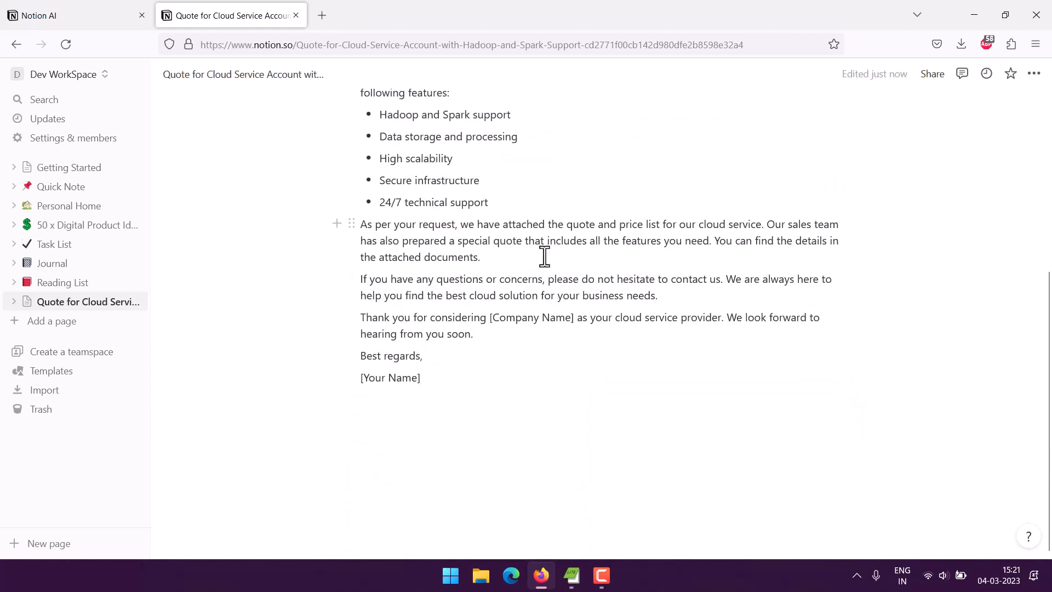
scroll(544, 257, "up", 3)
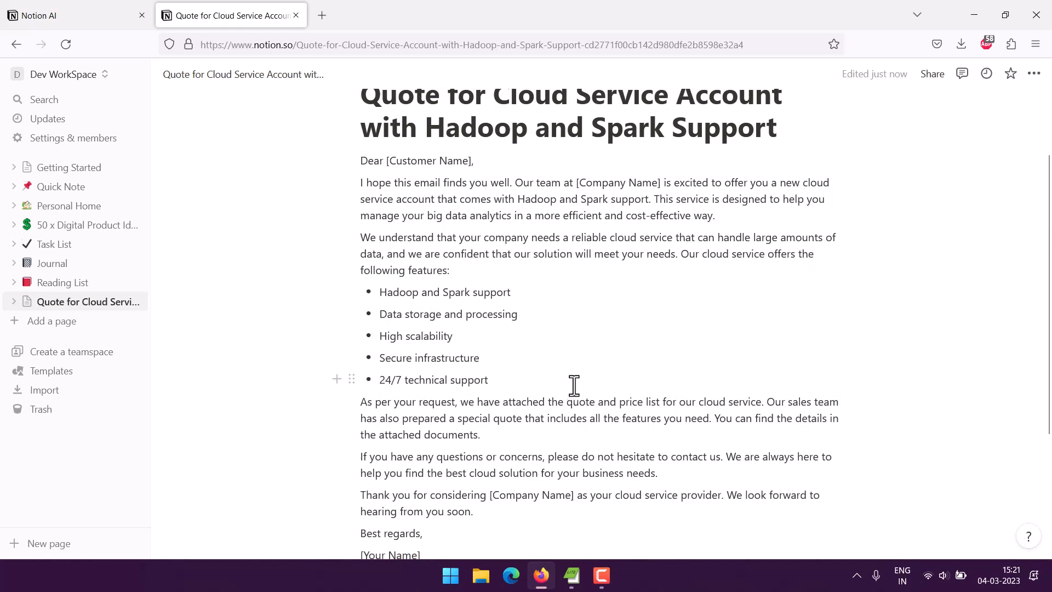
scroll(574, 385, "up", 2)
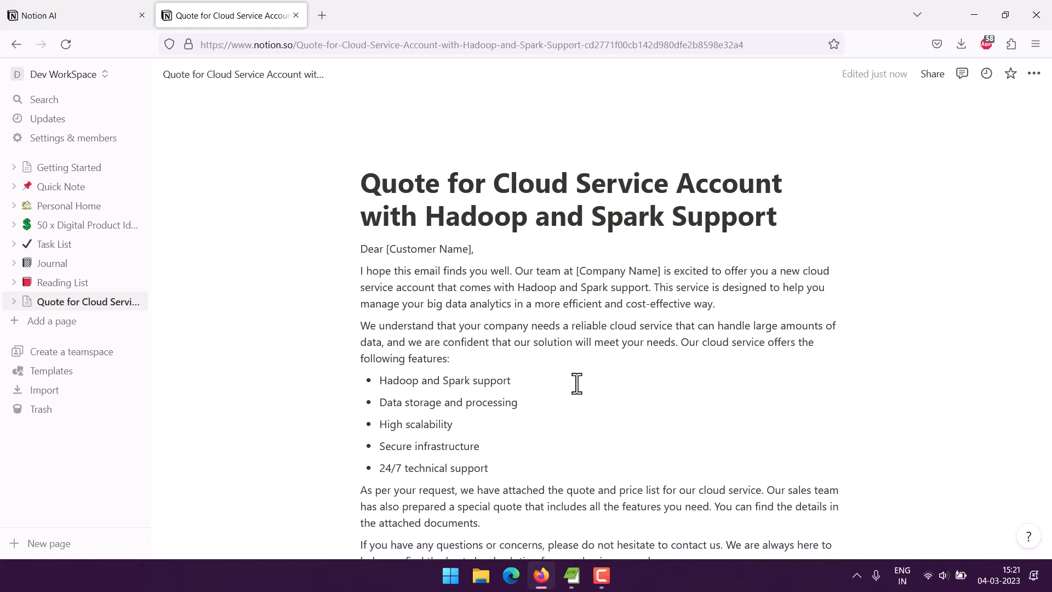
Delete the entire sales email body, from the greeting to the signature, from the page
left_click(577, 384)
triple_click(567, 383)
left_click(470, 274)
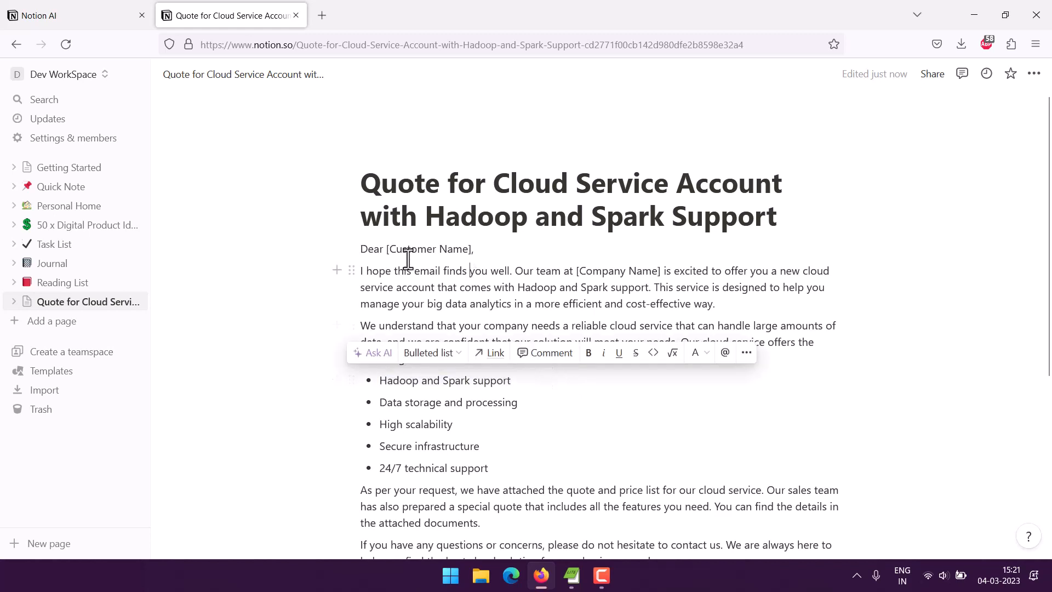
left_click_drag(364, 247, 479, 435)
key("BackSpace")
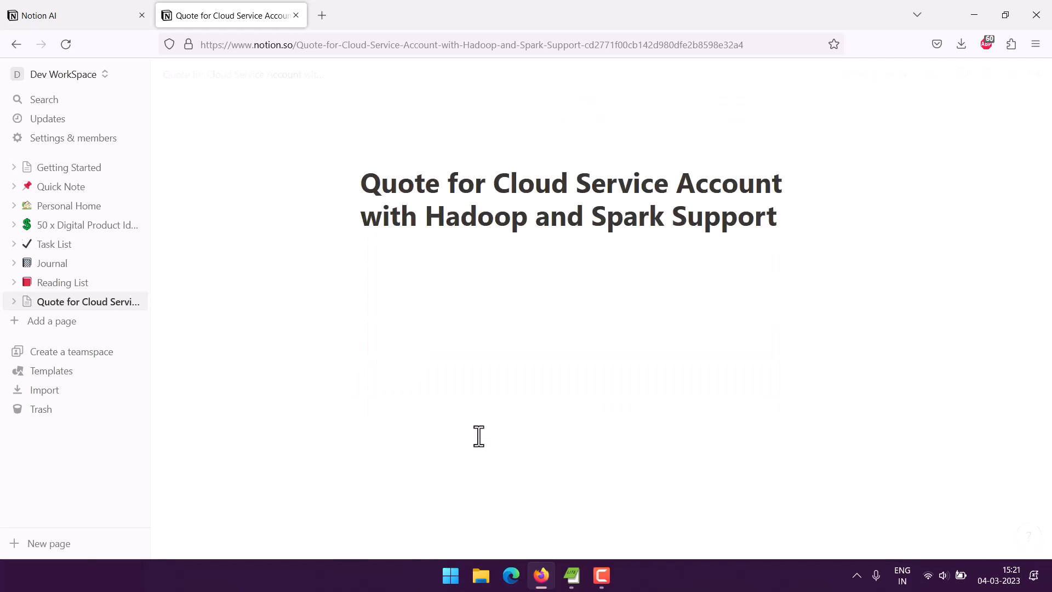
Erase the page title "Quote for Cloud Service Account with Hadoop and Spark Support"
key("Delete")
key("Delete")
key("Delete")
key("Delete")
key("Delete")
key("Delete")
key("Delete")
key("Delete")
key("Delete")
key("Delete")
key("Delete")
key("Delete")
key("Delete")
key("Delete")
key("Delete")
key("Delete")
key("Delete")
key("Delete")
key("Delete")
key("Delete")
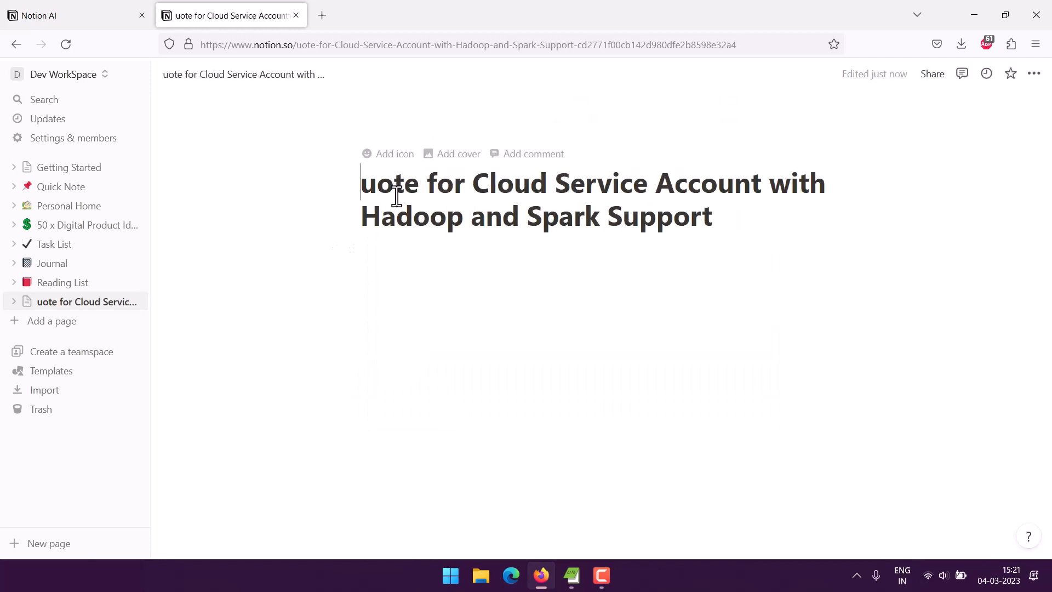
key("Delete")
key("Delete")
key("Delete")
key("Delete")
key("Delete")
key("Delete")
key("Delete")
key("Delete")
key("Delete")
key("Delete")
key("Delete")
key("Delete")
key("Delete")
key("Delete")
key("Delete")
key("Delete")
key("Delete")
key("Delete")
key("Delete")
key("Delete")
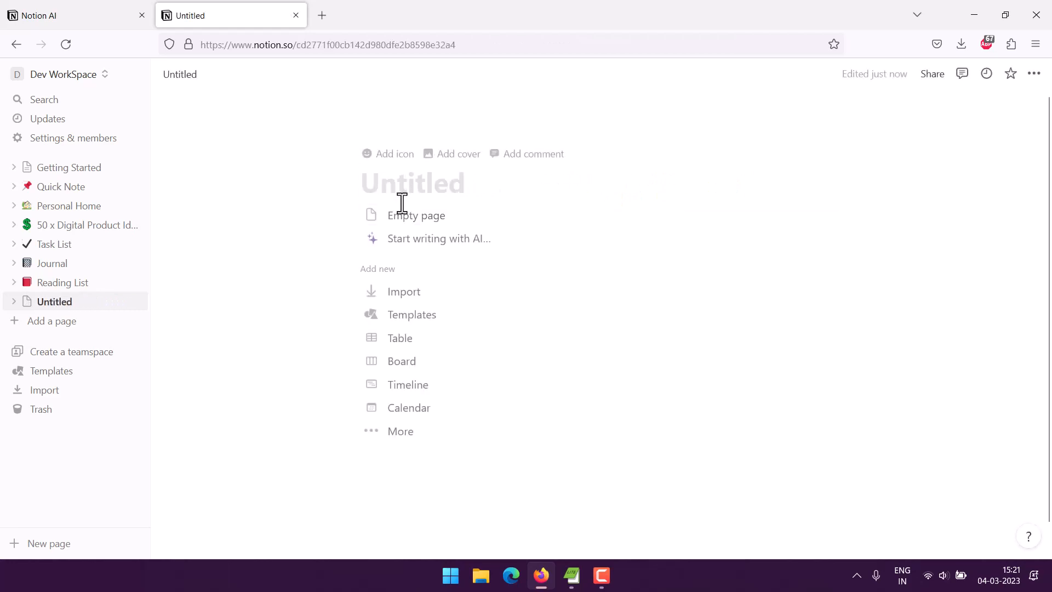
Start a new AI draft on the emptied page using the job description template
left_click(416, 240)
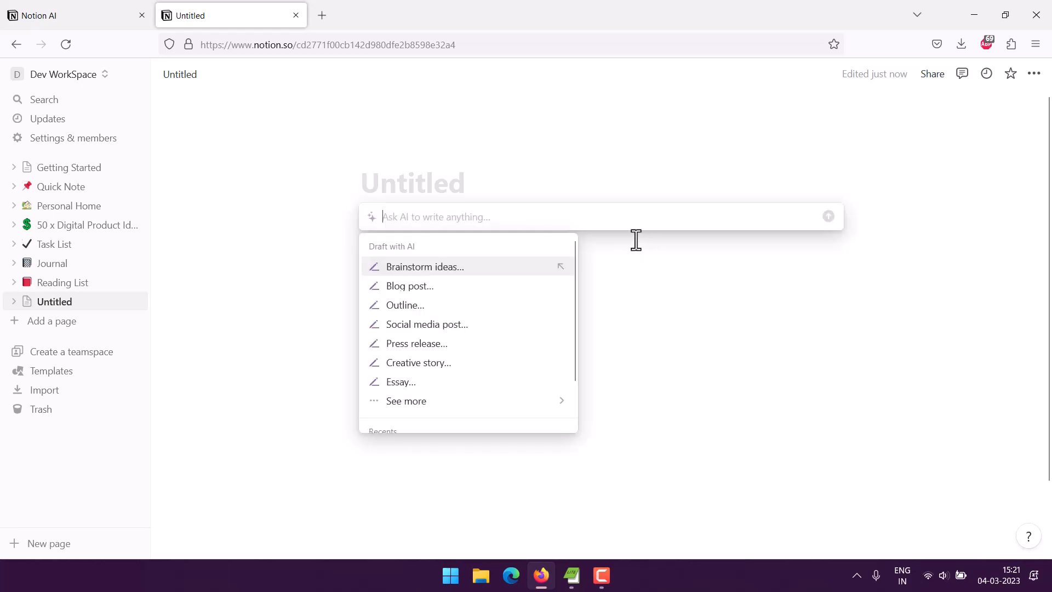
mouse_move(442, 403)
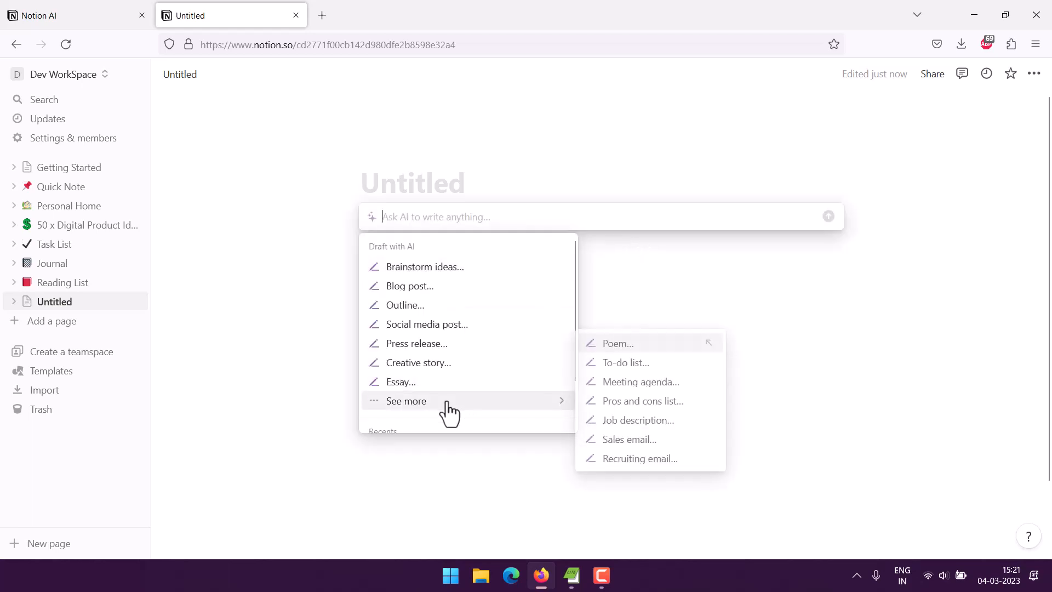
left_click(627, 424)
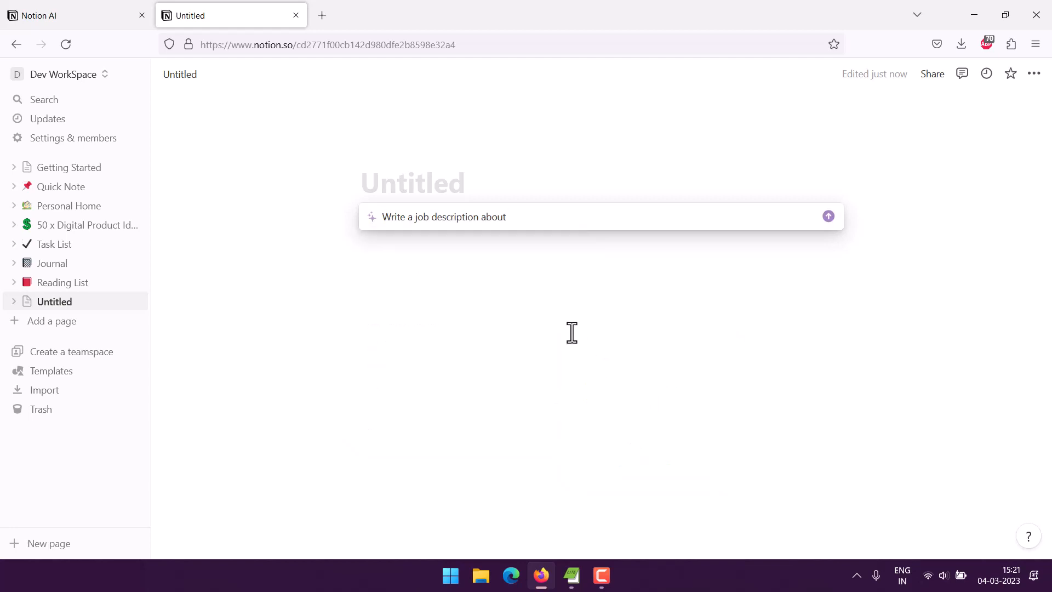
Describe a developer with 10 years in Frontend, 5 years in backend, 2 years of startup experience, and SQL and NoSQL skills in the prompt
type("a deve")
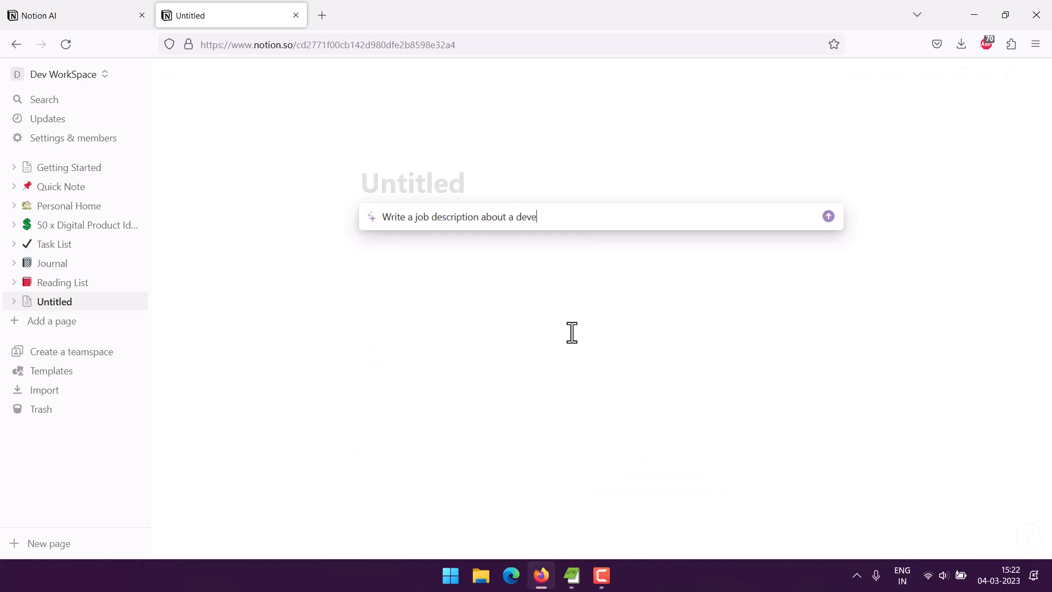
type("loper who has experience of say")
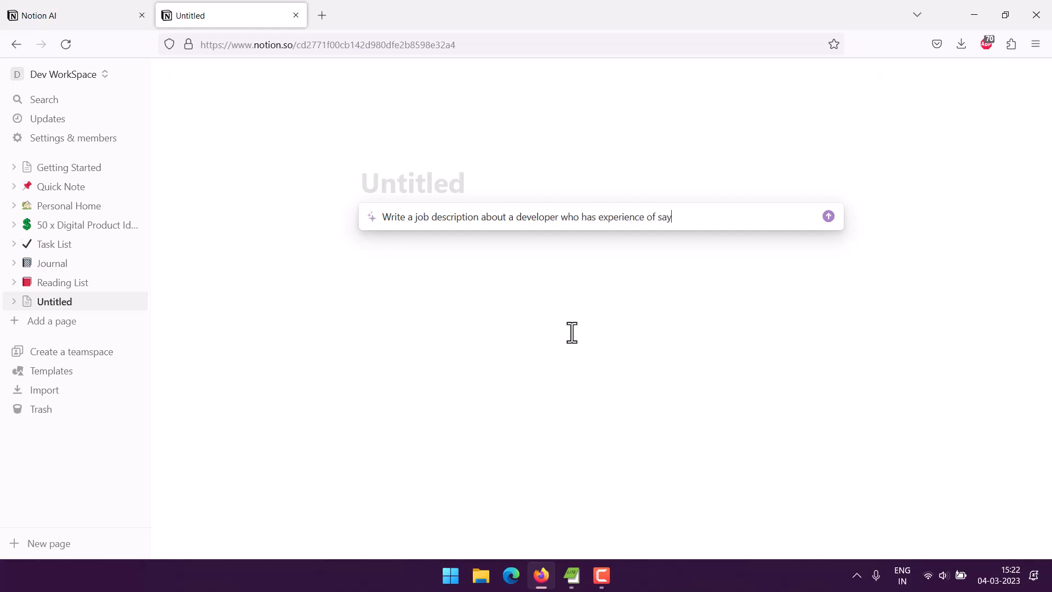
type(" 10 years in Frontend and 5")
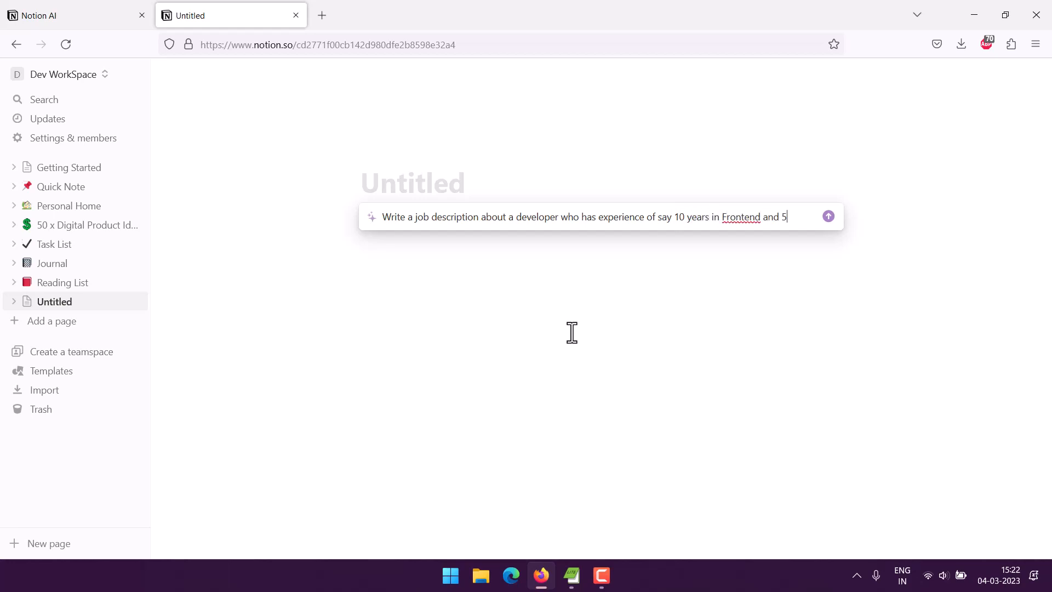
type(" years in backend")
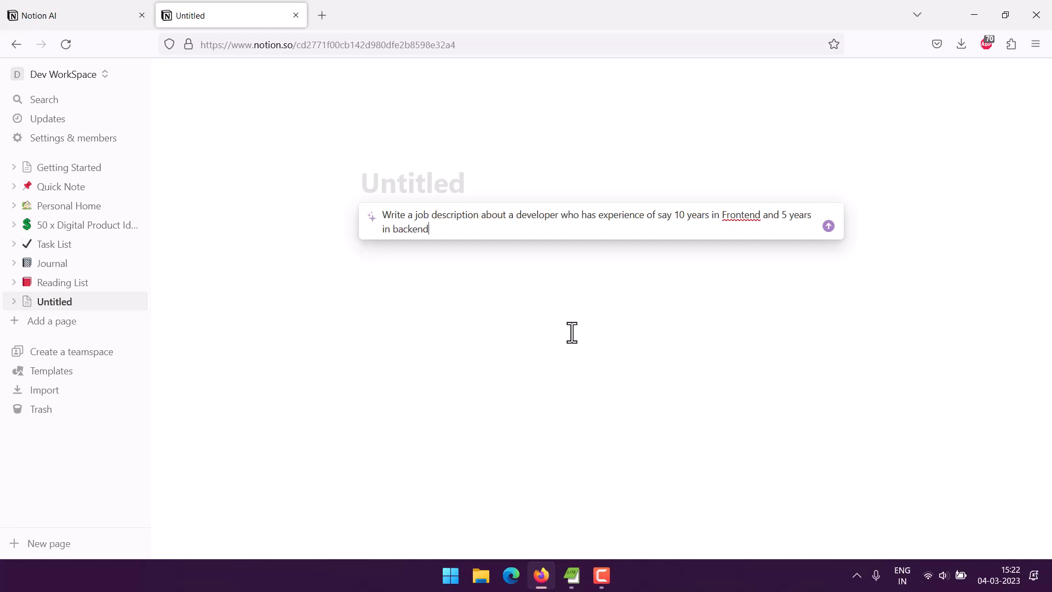
type(" with startup experience of ")
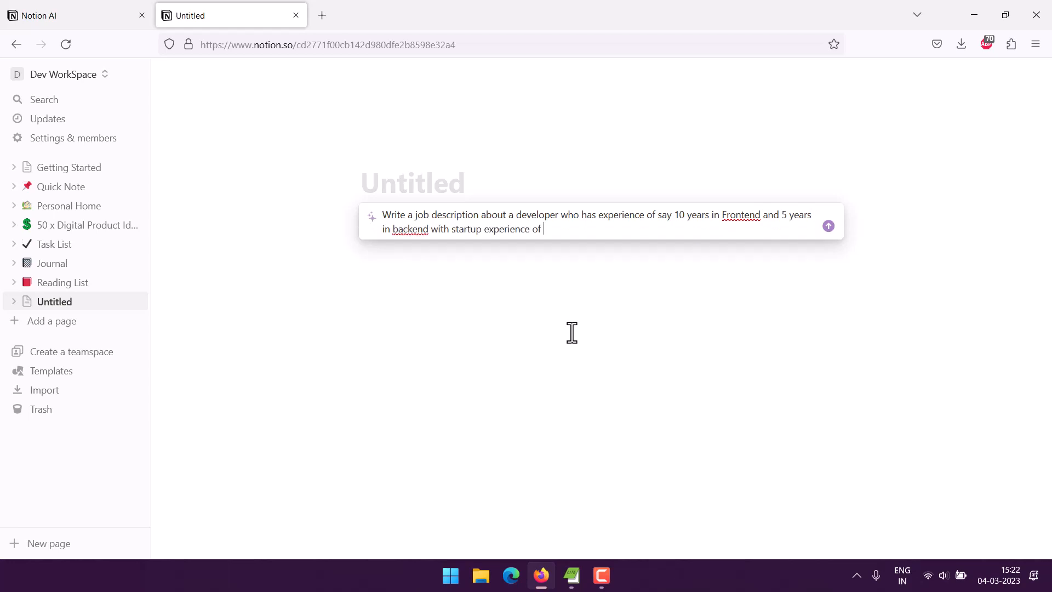
type("2 years. Skills include SQL, NoSQL and")
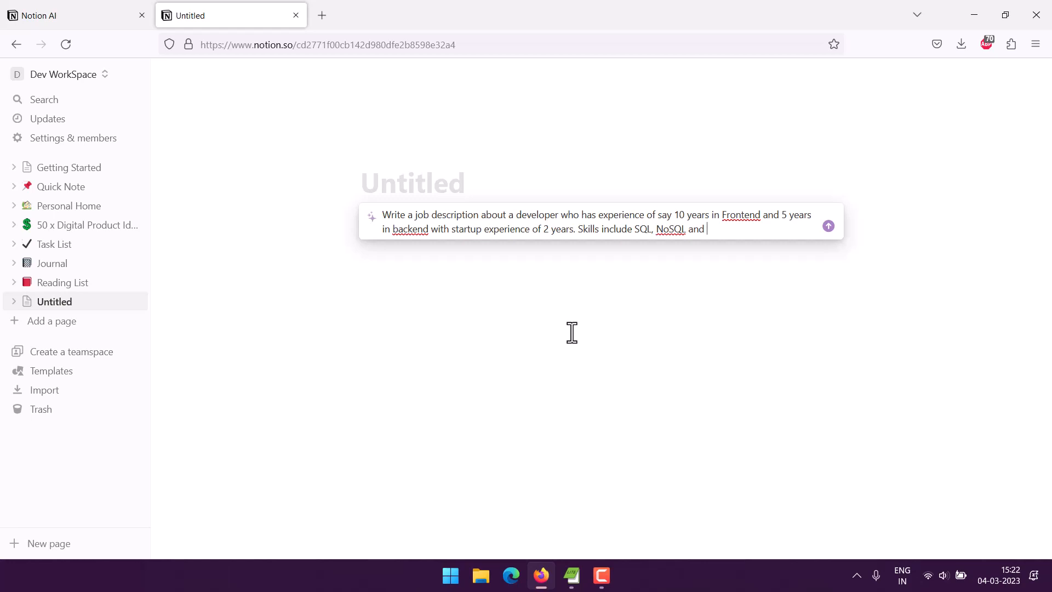
Add React, remote job preference and international remote job option to the prompt, and generate the job description
type("React. Remote job preferre")
key("BackSpace")
key("BackSpace")
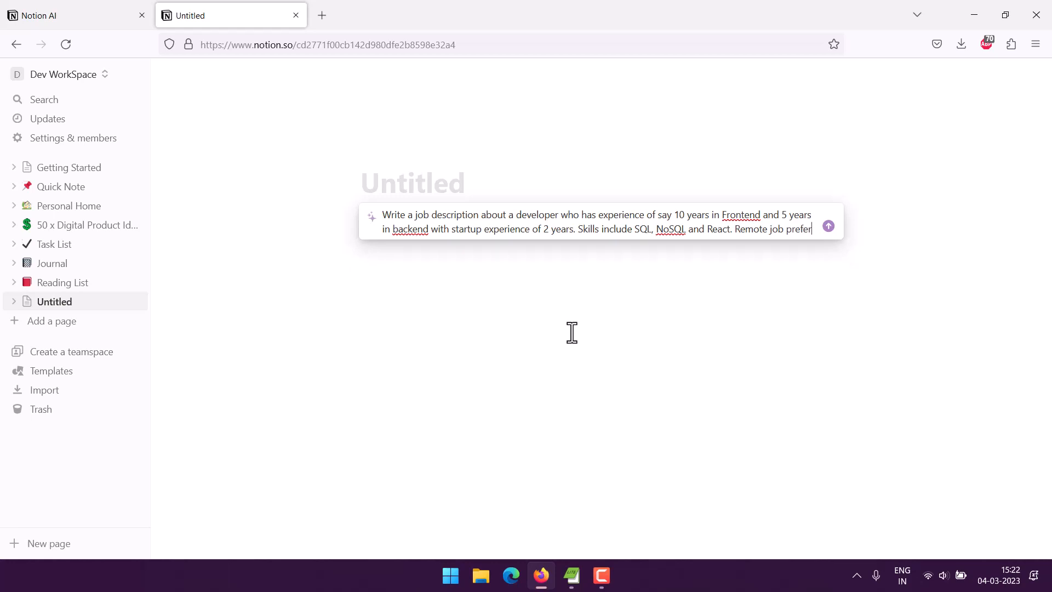
type("ence and")
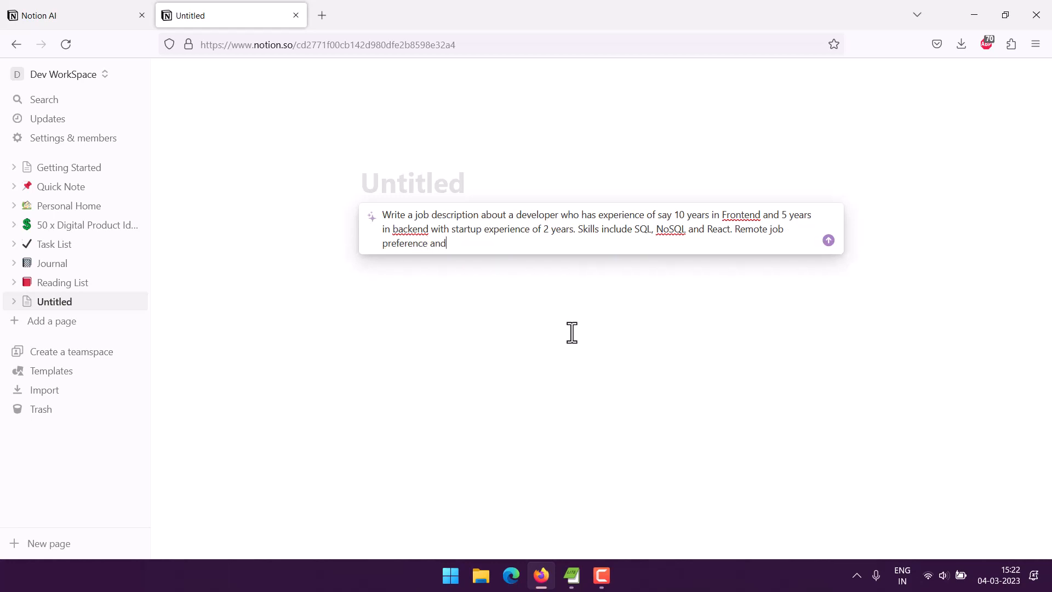
type(" internationa")
type("l remote job")
type(" p")
type(" option.")
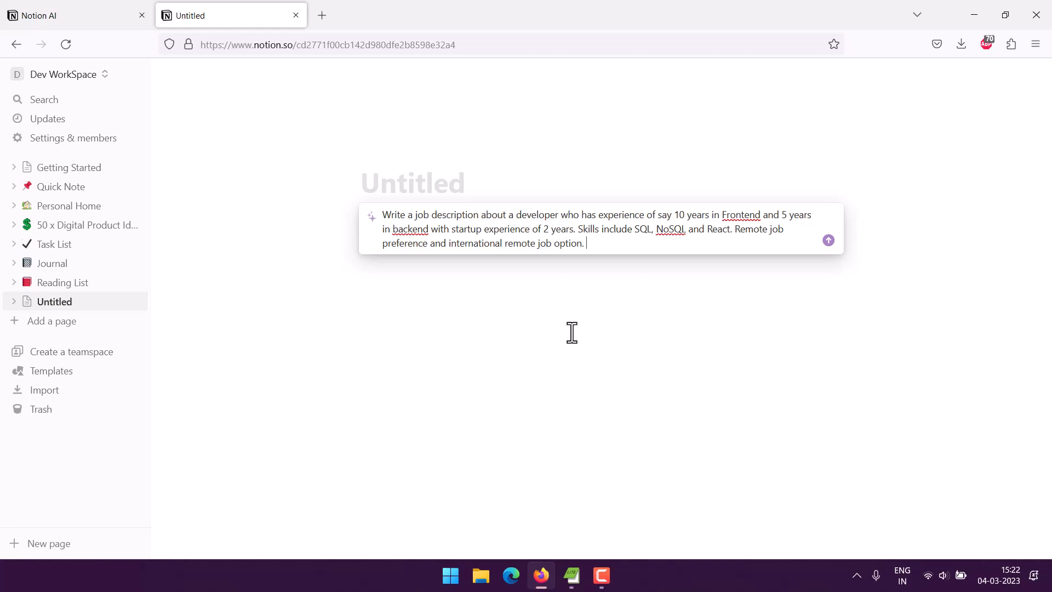
key("Return")
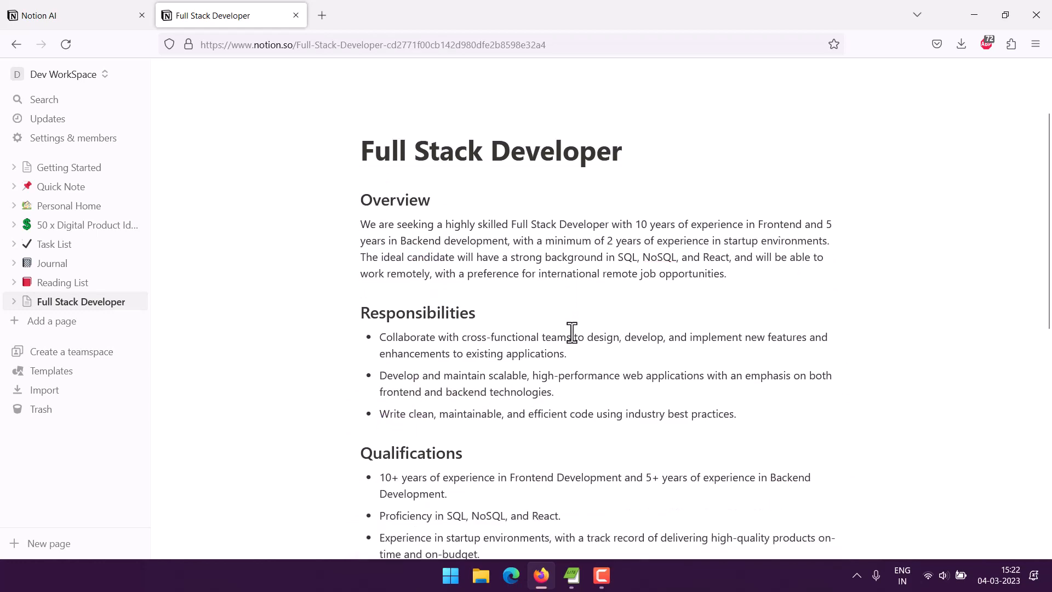
Read through the generated job description and accept the AI draft into the page
scroll(568, 307, "up", 3)
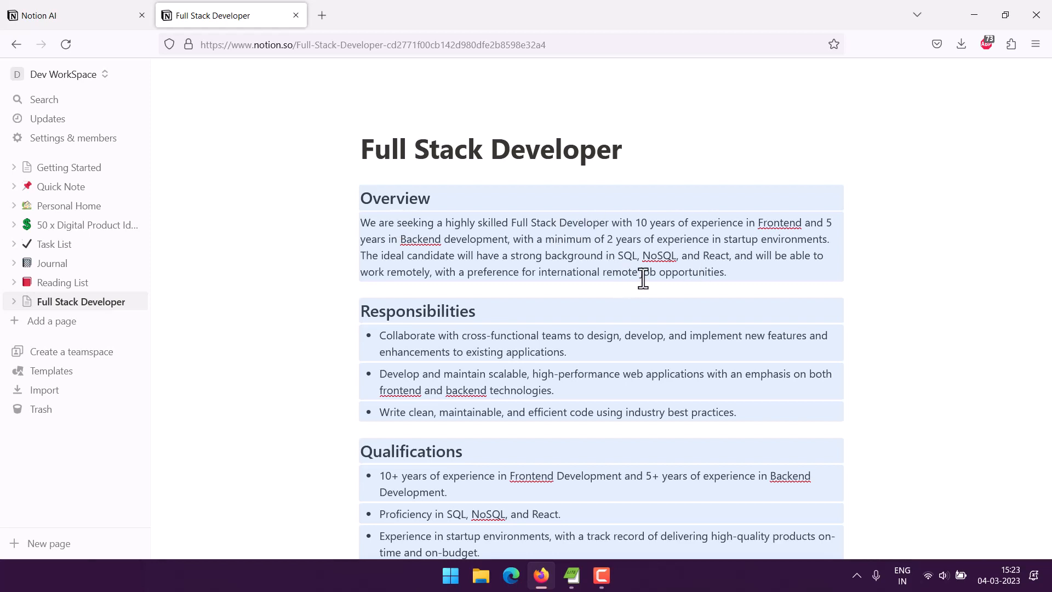
scroll(641, 277, "down", 3)
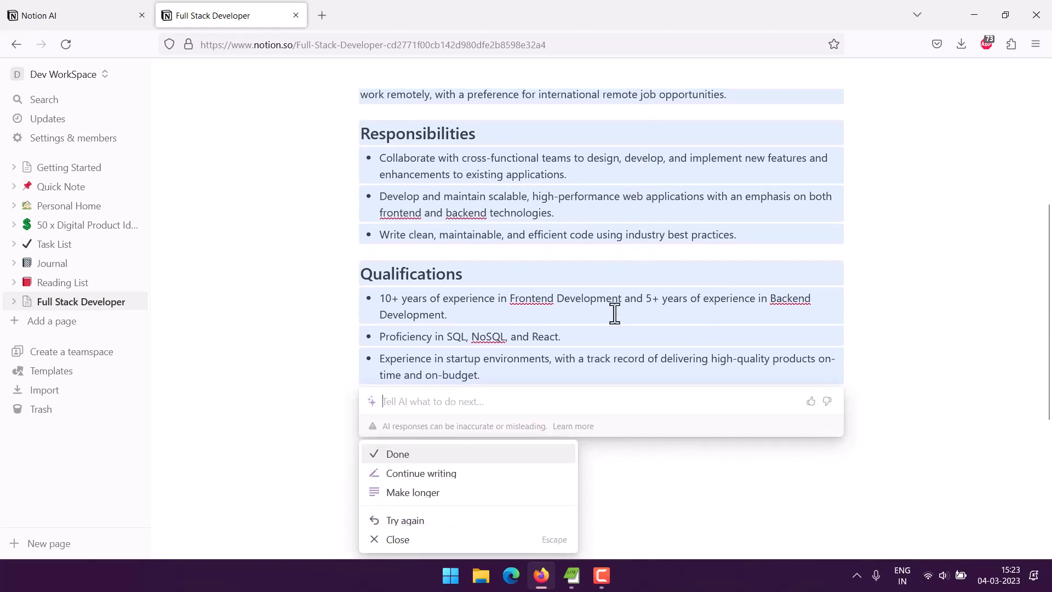
left_click(454, 458)
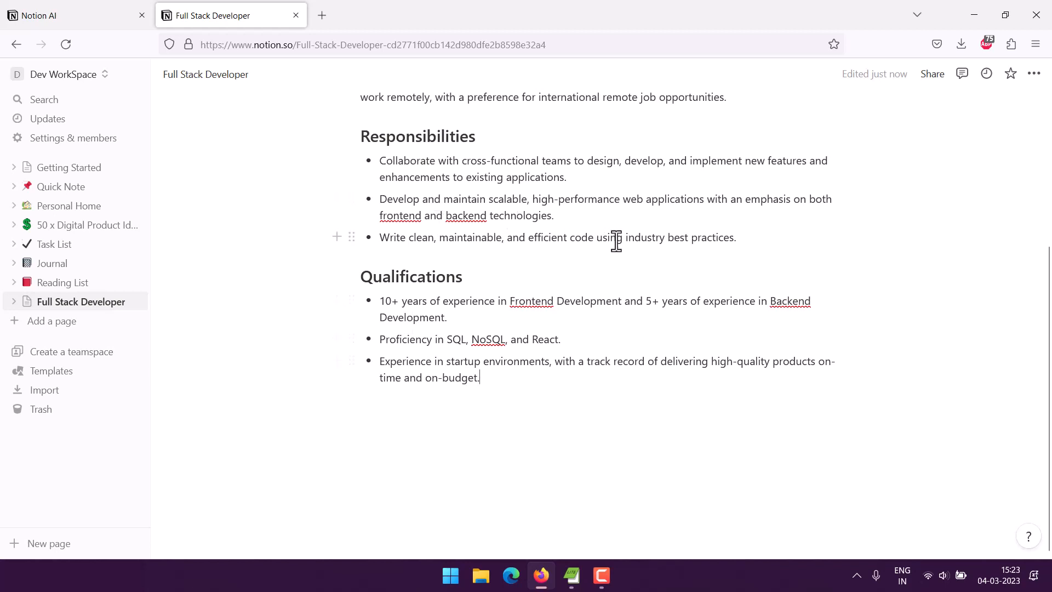
scroll(616, 240, "up", 4)
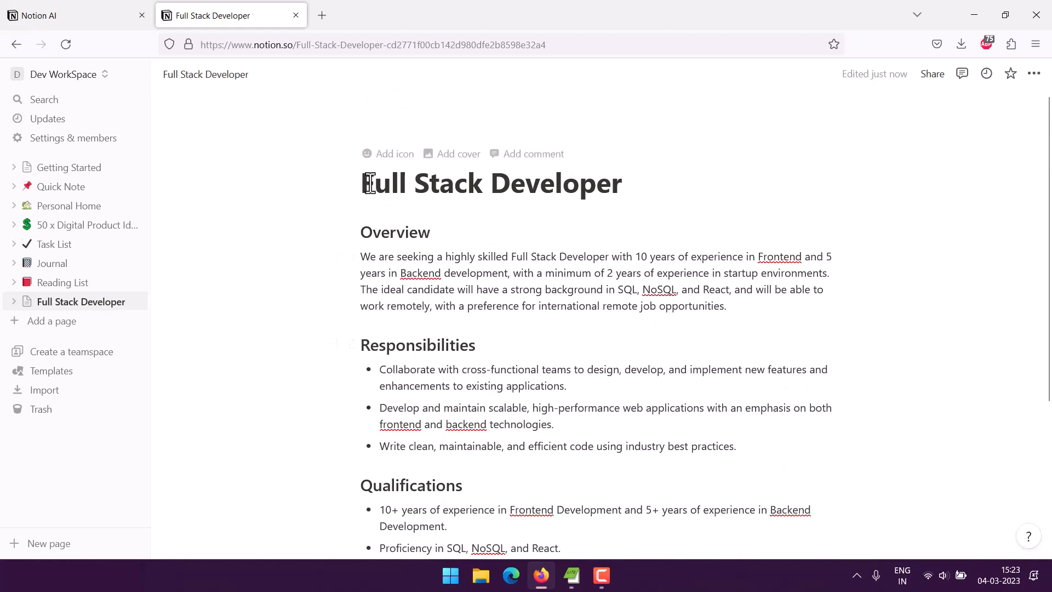
Delete the title "Full Stack Developer" and the entire job description body from the page
left_click_drag(363, 184, 664, 187)
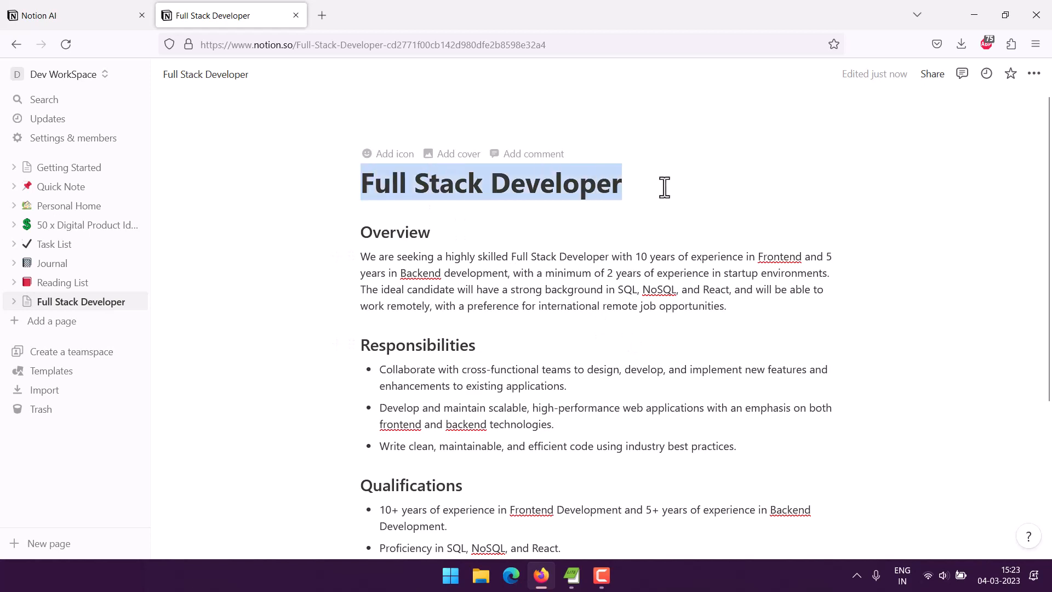
key("BackSpace")
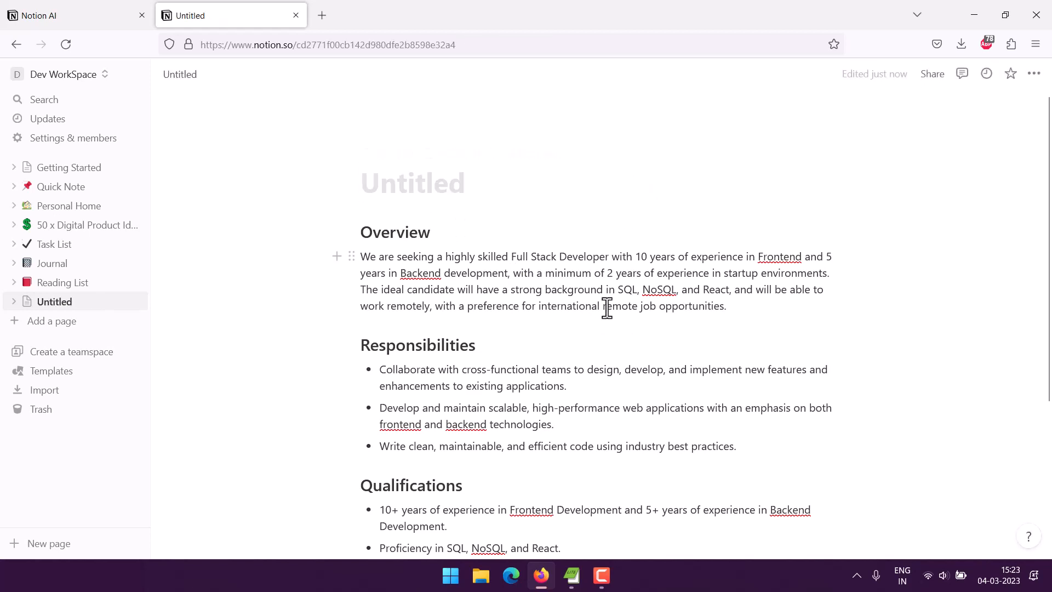
left_click_drag(364, 233, 524, 355)
key("BackSpace")
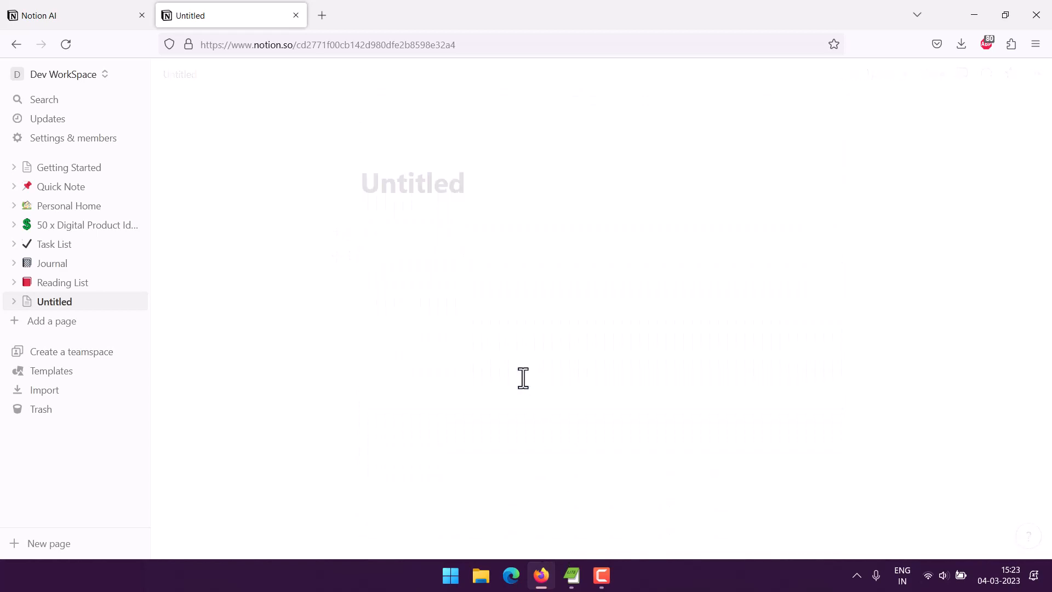
Generate an AI pros and cons list about Big Data and why one should do career in Big Data, and accept the draft
left_click(361, 186)
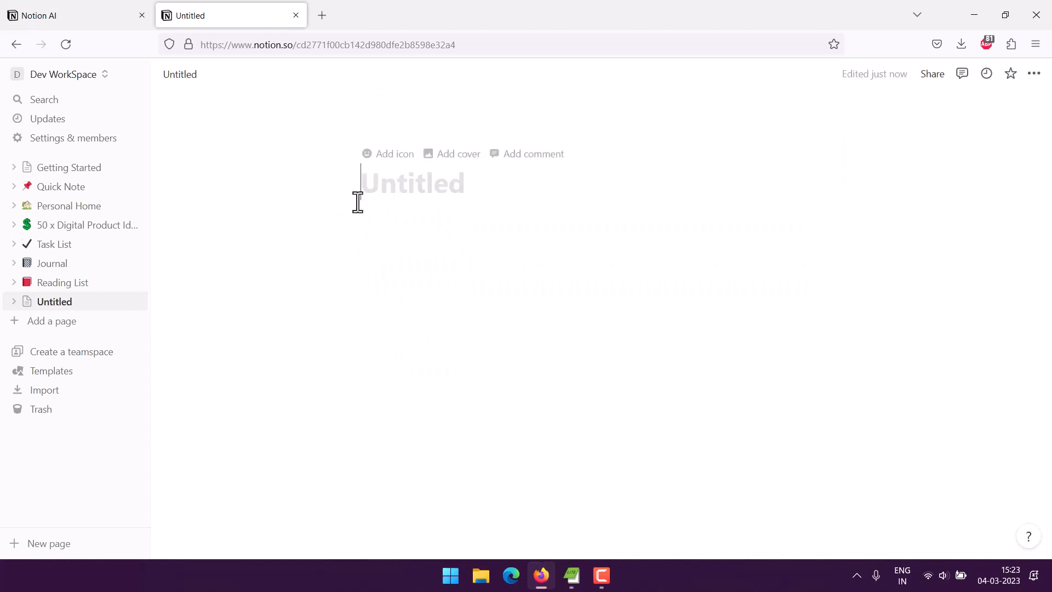
left_click(472, 244)
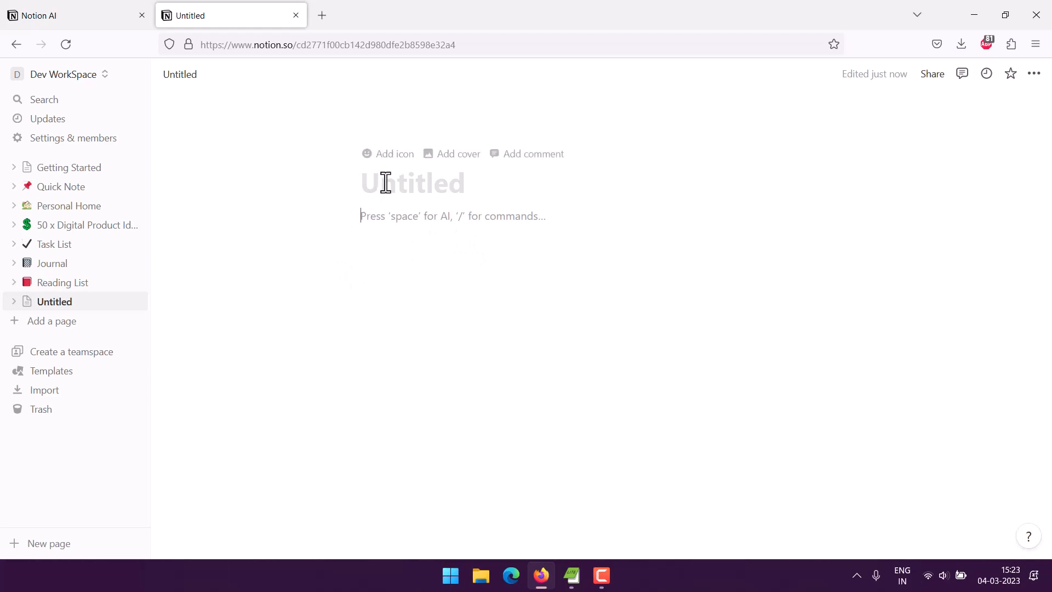
key("space")
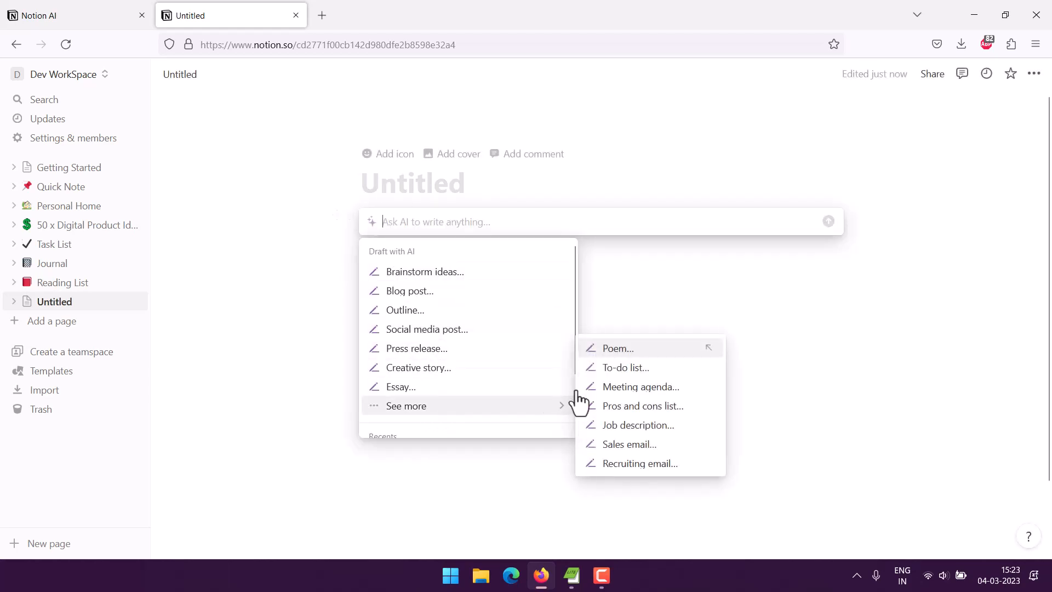
mouse_move(552, 408)
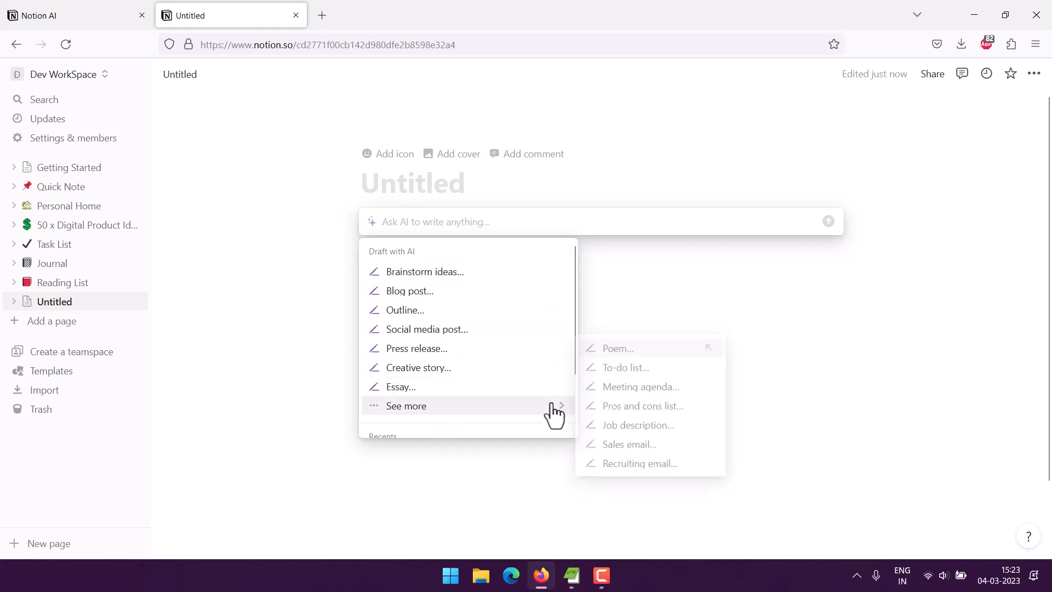
left_click(624, 418)
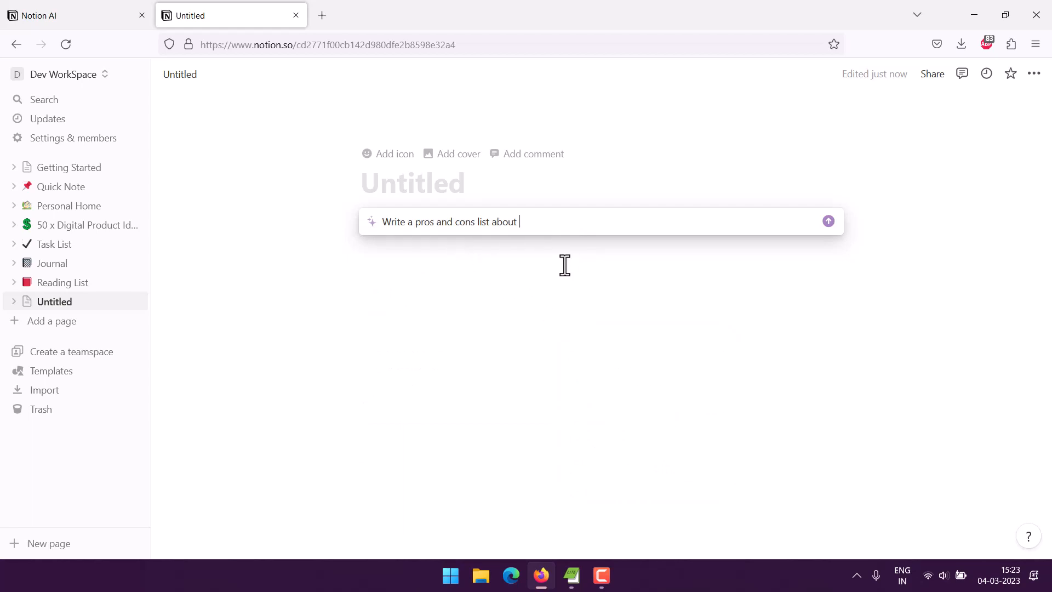
type("Big Da")
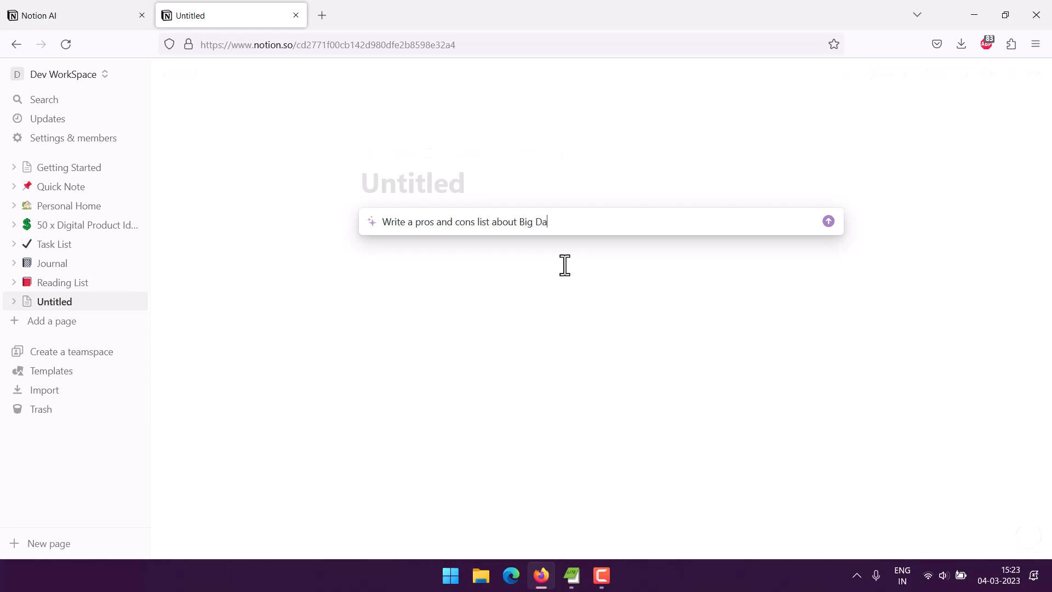
type("ta and why one should do career")
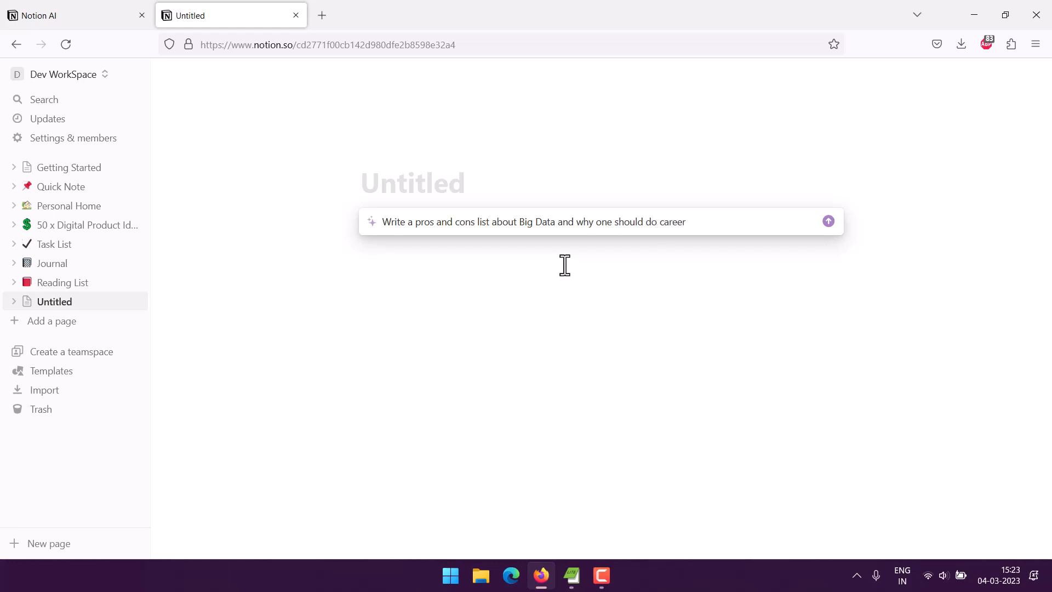
type(" in Big Data.")
key("Return")
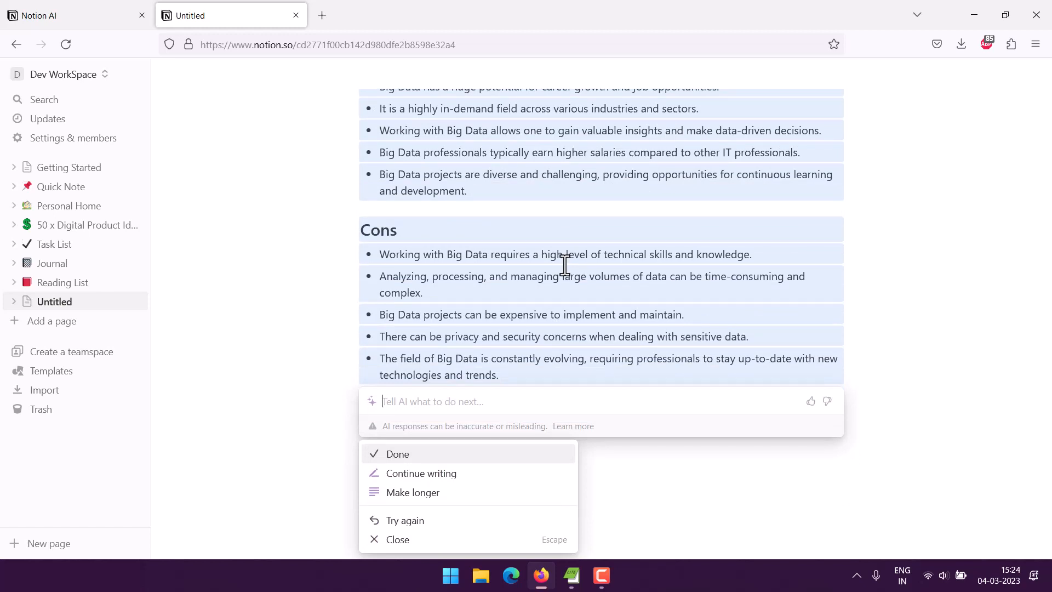
left_click(480, 461)
Read through the Big Data pros and cons list and delete all of it from the page
scroll(336, 383, "up", 3)
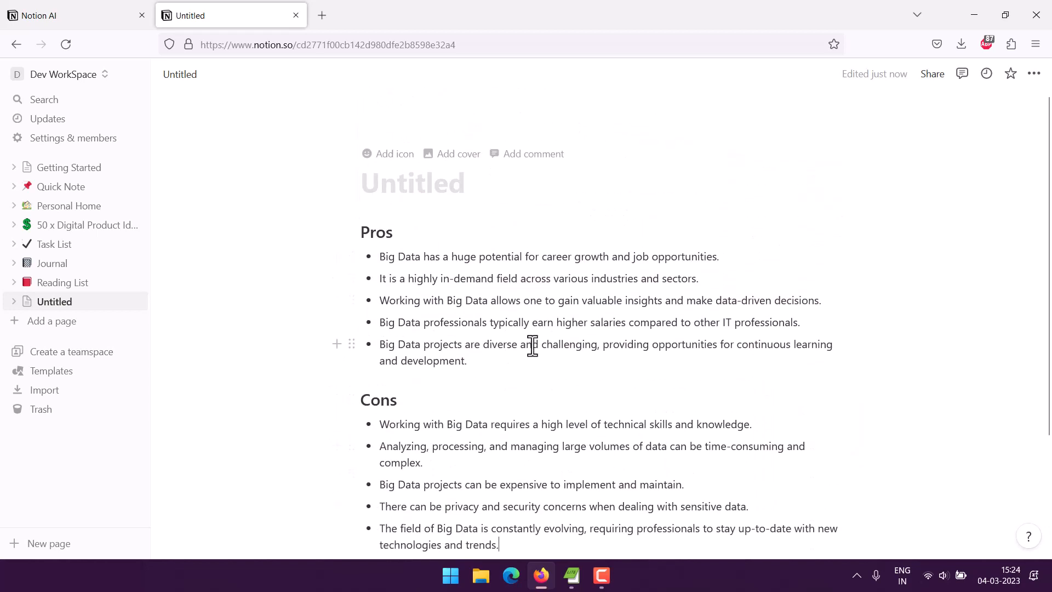
scroll(533, 345, "down", 3)
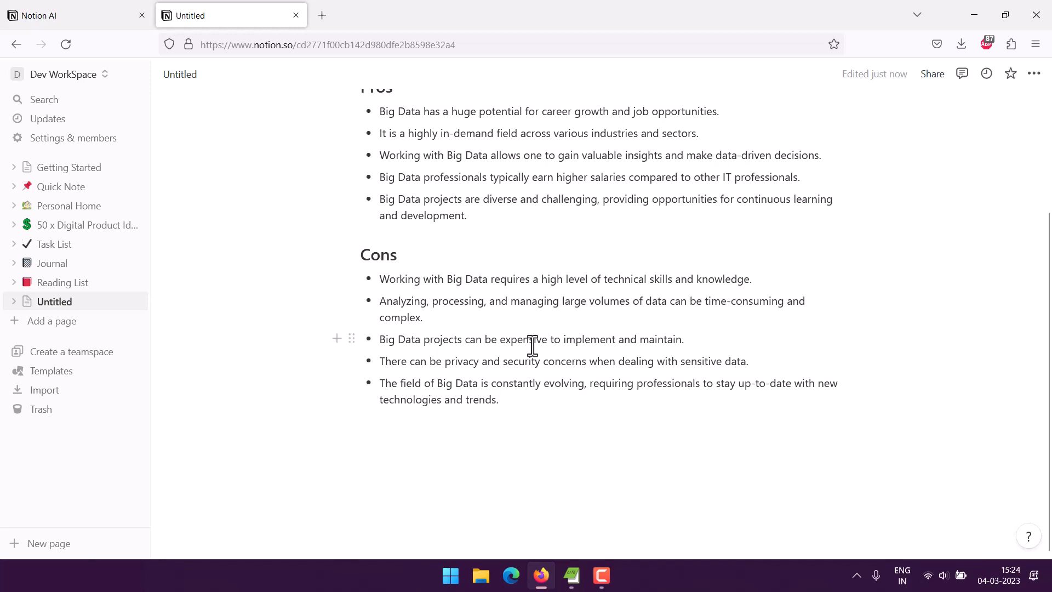
triple_click(532, 345)
left_click_drag(617, 390, 353, 235)
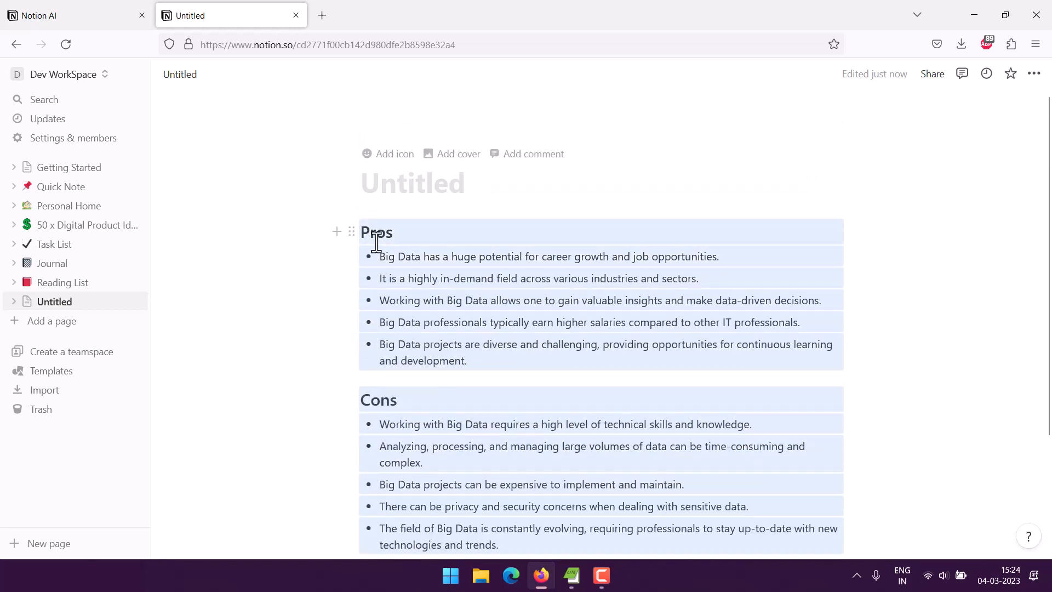
key("BackSpace")
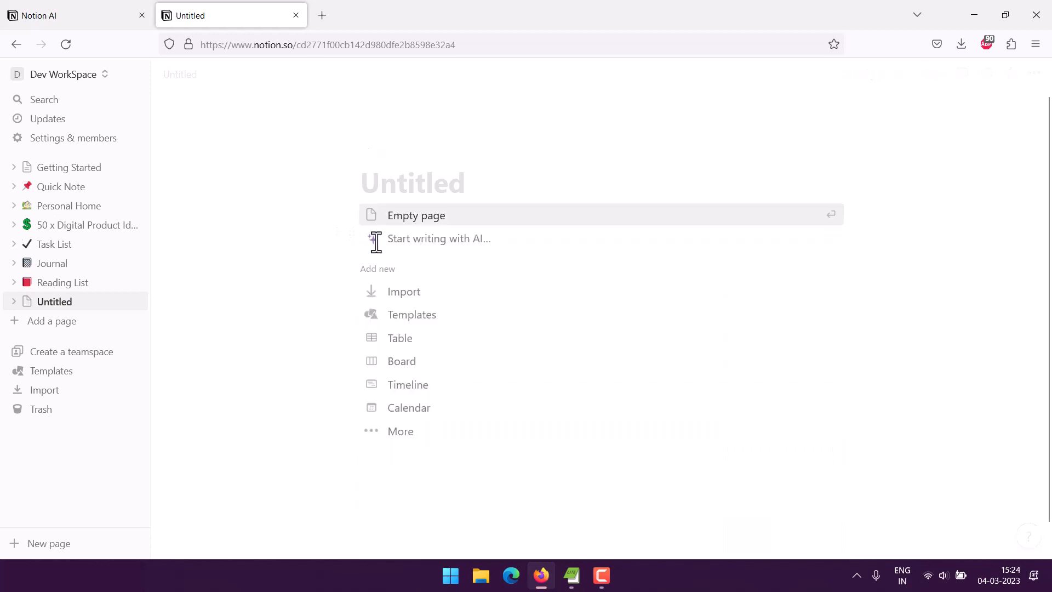
Generate an AI to-do list about creating a SAAS product and accept the draft into the page
left_click(436, 247)
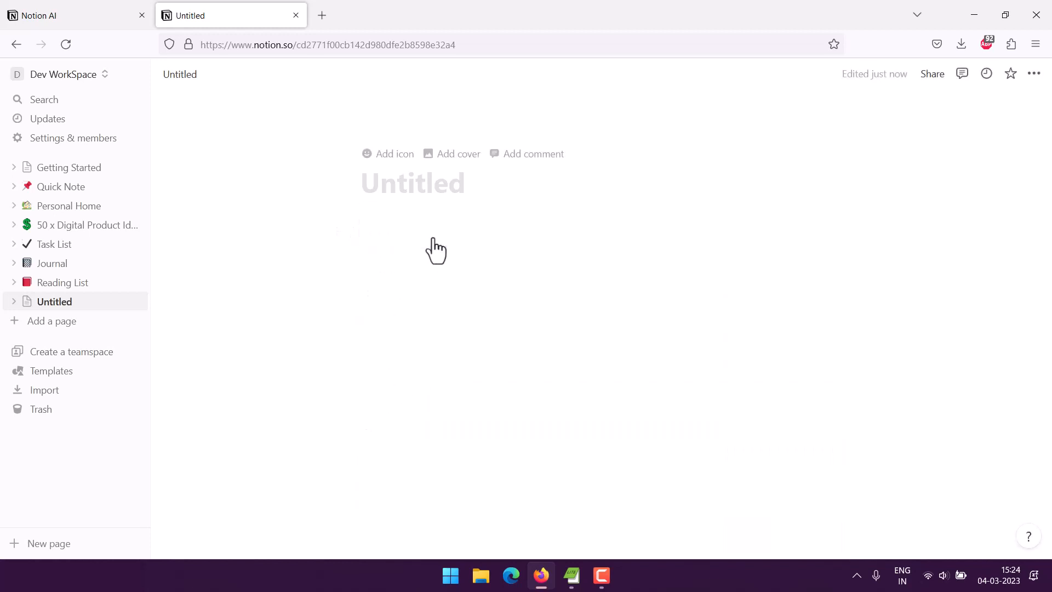
key("space")
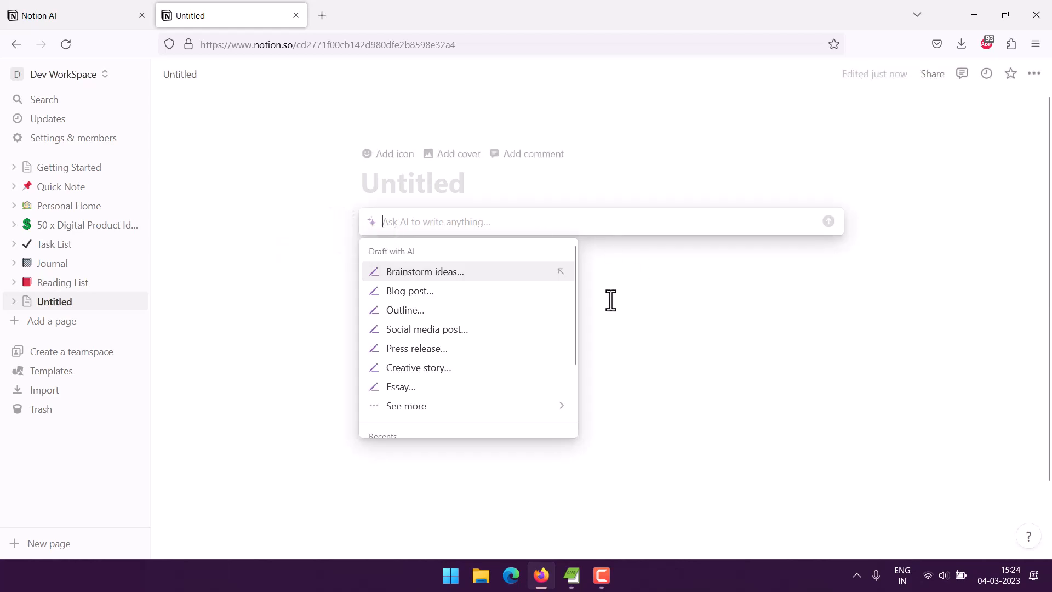
mouse_move(457, 407)
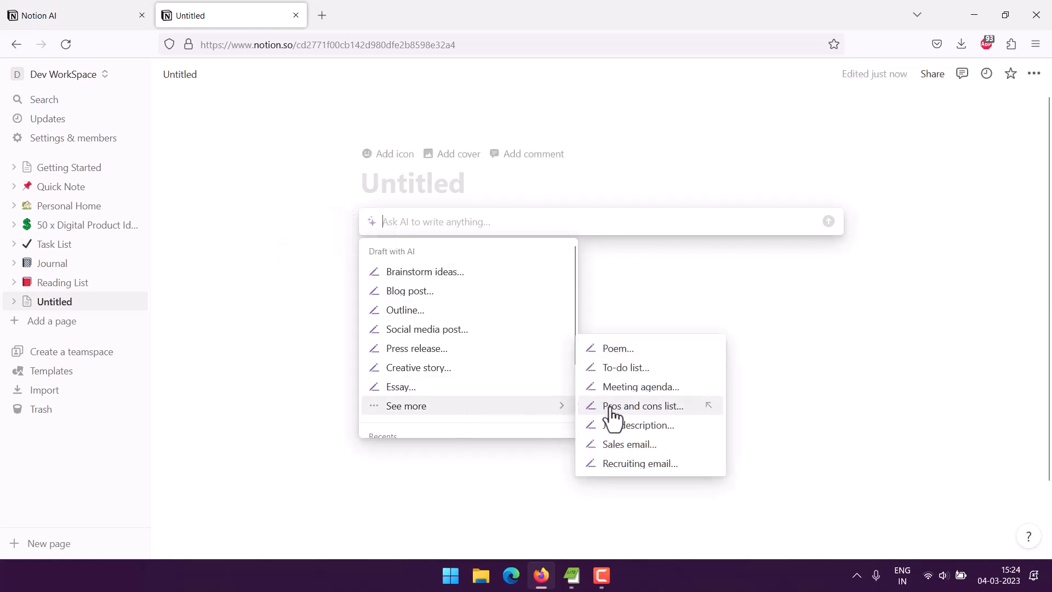
left_click(622, 368)
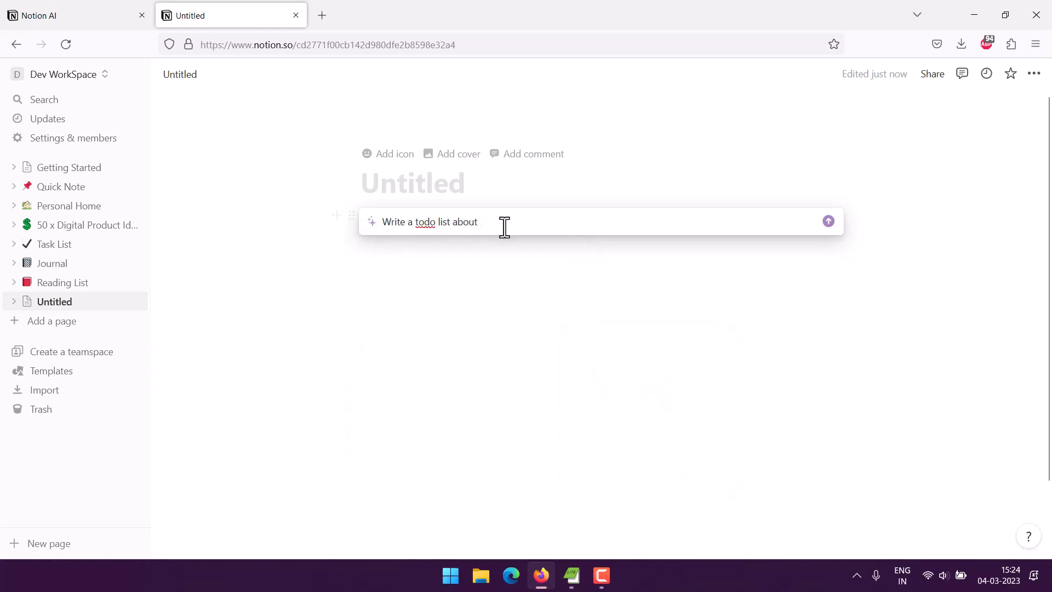
type("s")
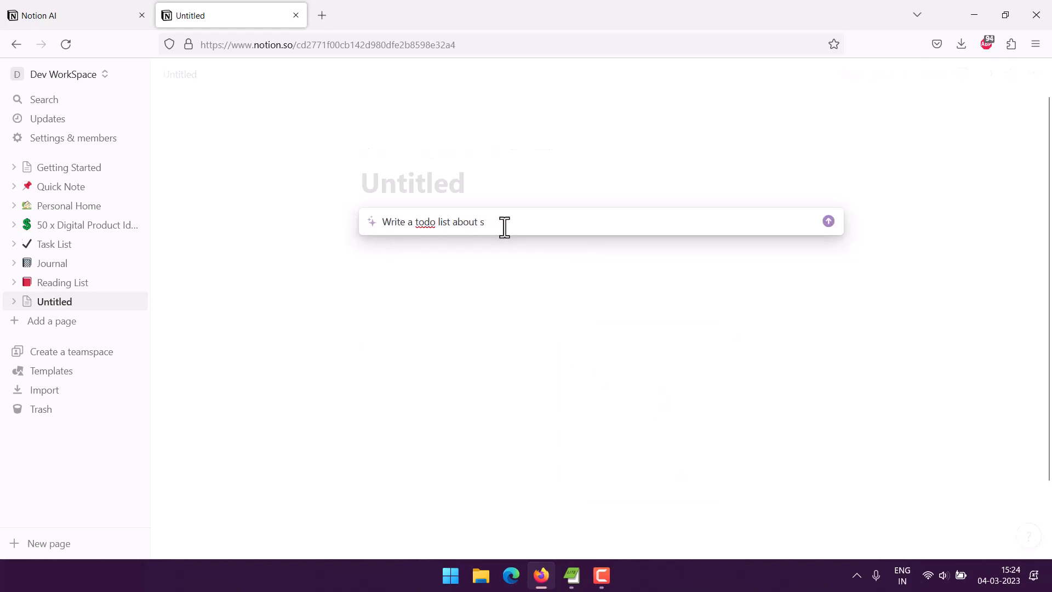
key("BackSpace")
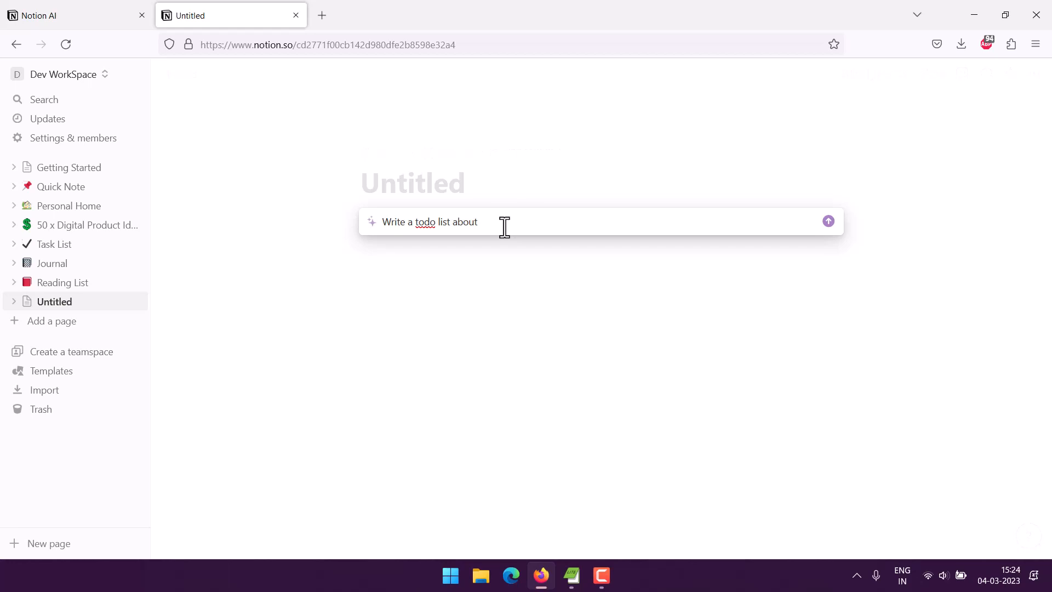
type("createing a SAAS product.")
key("Return")
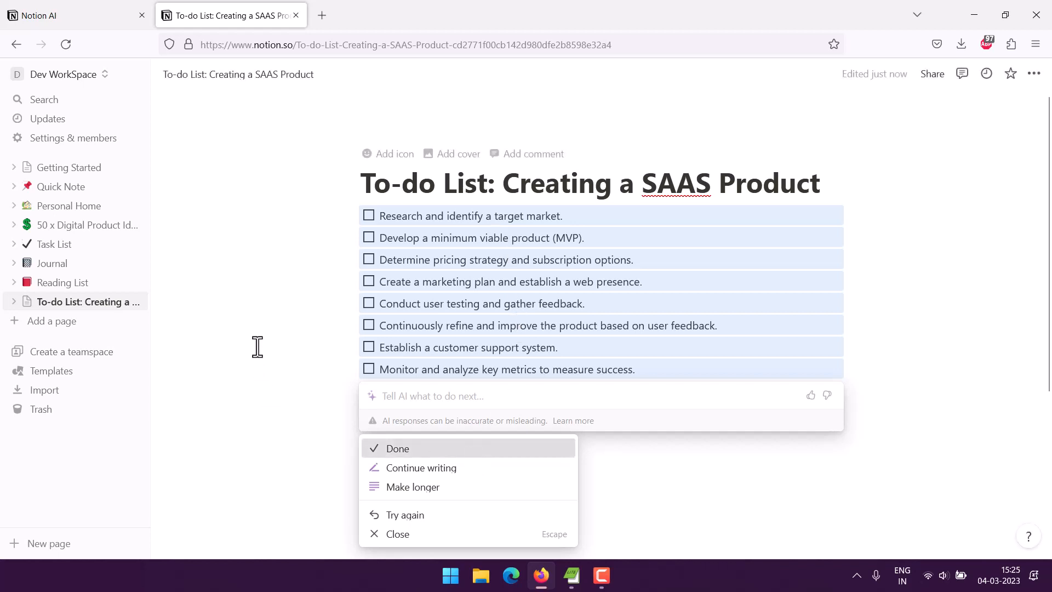
key("Return")
Delete all the SAAS to-do items and the page title "To-do List: Creating a SAAS Product"
left_click_drag(634, 371, 360, 206)
key("BackSpace")
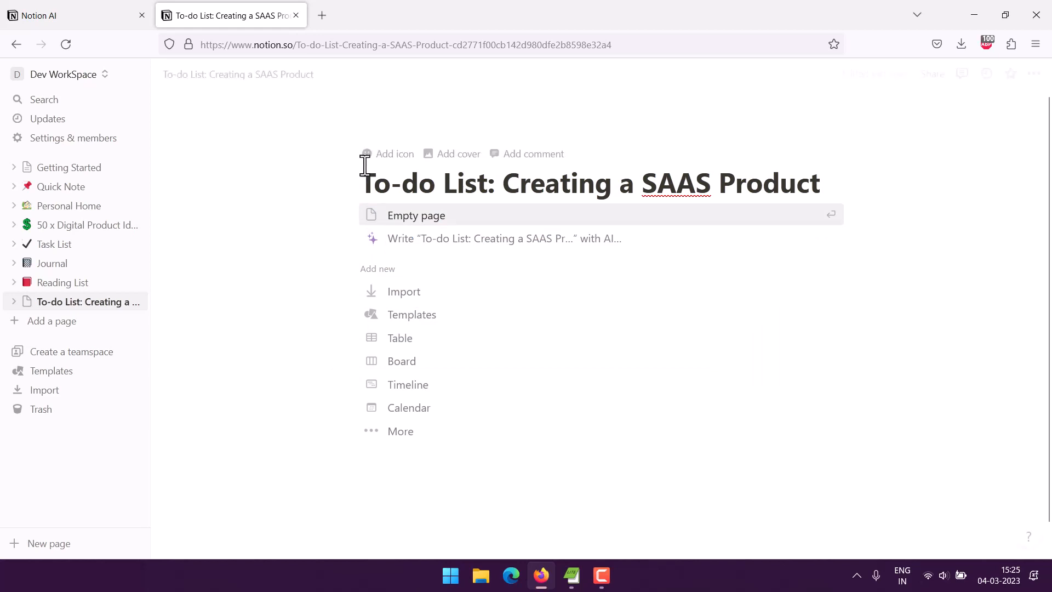
left_click_drag(371, 180, 834, 182)
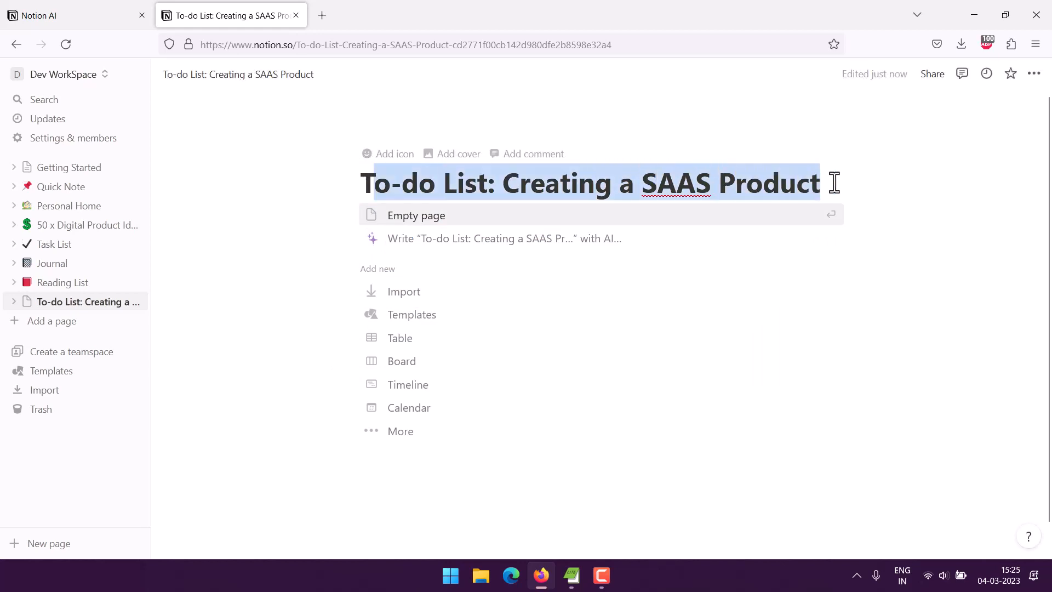
key("BackSpace")
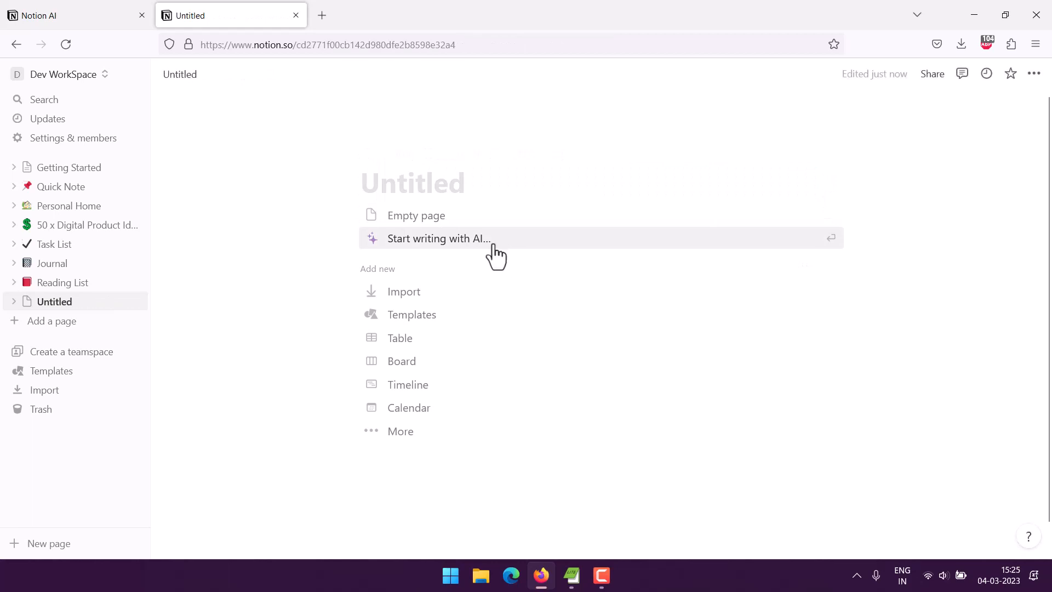
Generate an AI poem about planet Saturn and keep the draft on the page
left_click(494, 246)
mouse_move(460, 407)
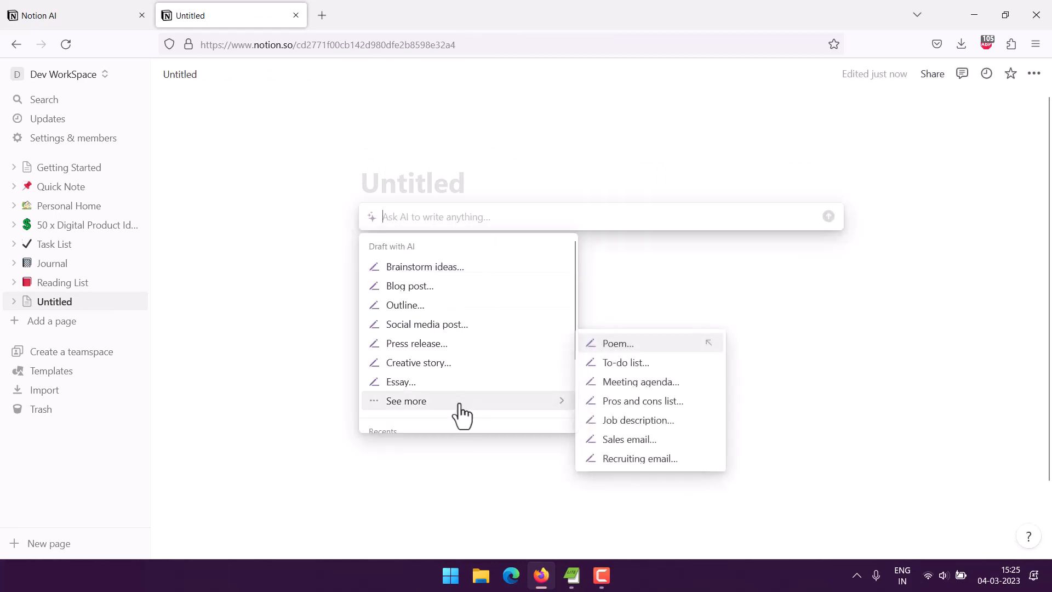
left_click(658, 346)
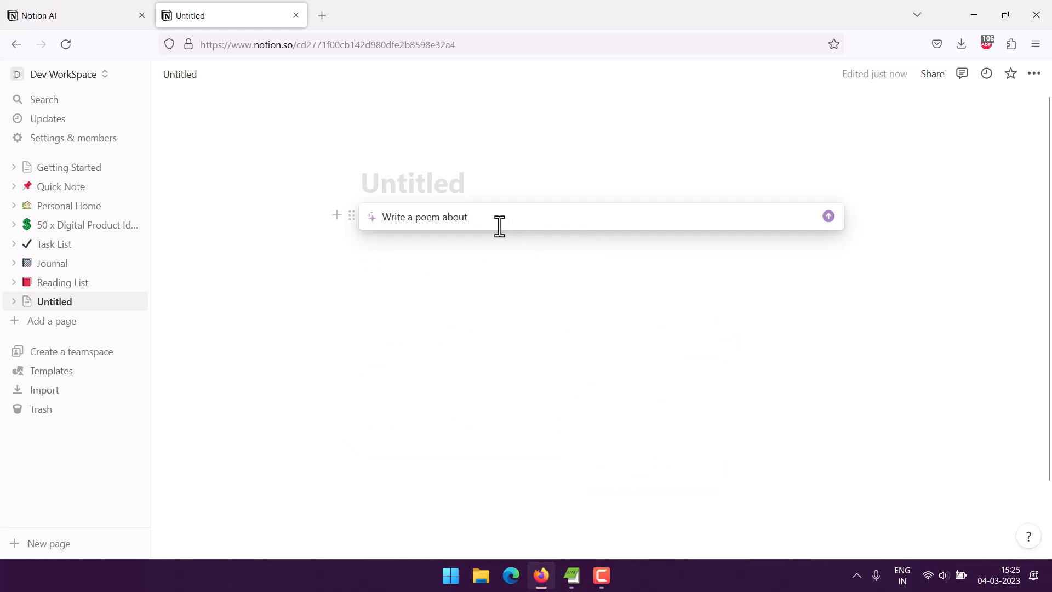
type("planet Saturn.")
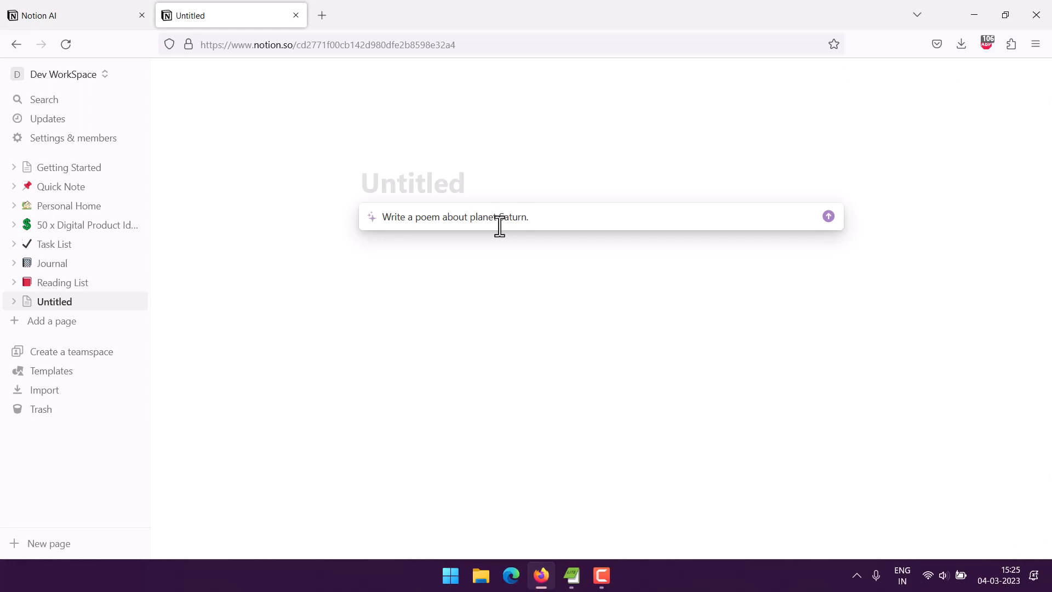
key("Return")
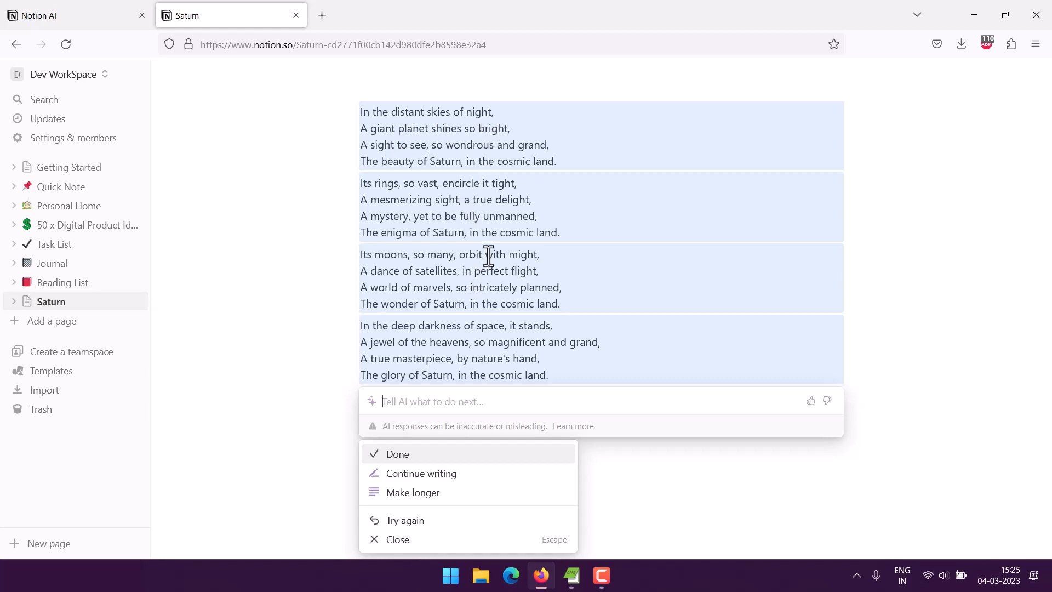
scroll(487, 252, "up", 2)
left_click(332, 241)
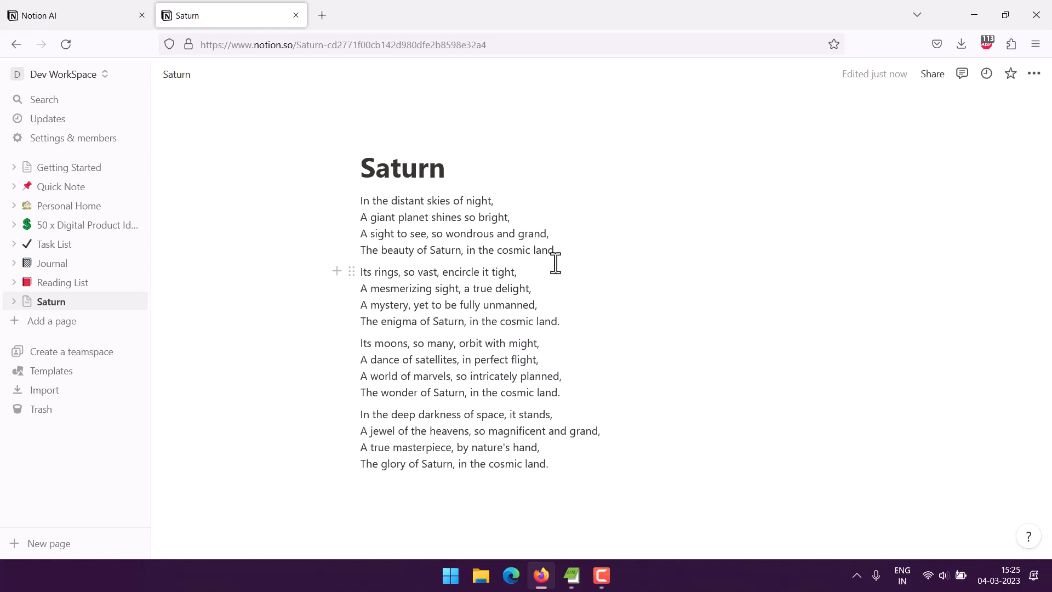
Delete the whole poem and the page title "Saturn"
left_click_drag(566, 462, 347, 182)
key("BackSpace")
left_click(347, 183)
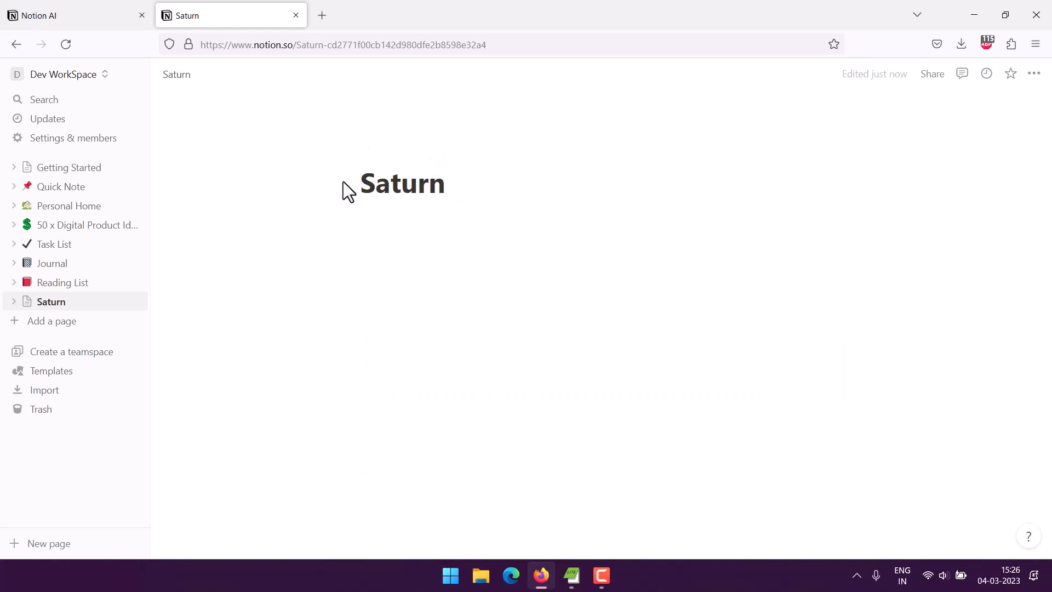
left_click(375, 193)
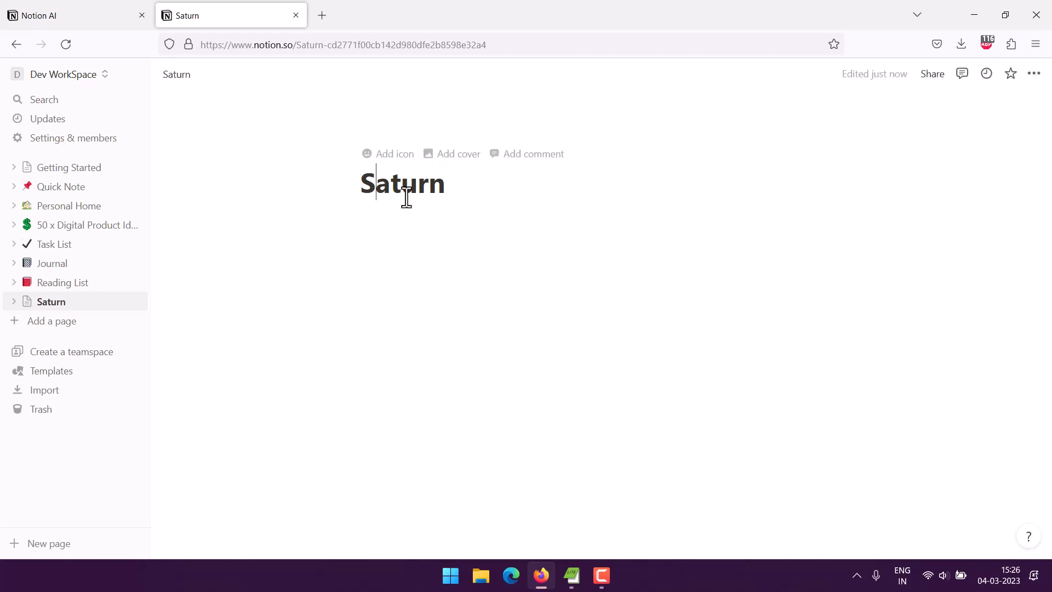
key("Delete")
key("Delete")
key("Delete")
key("Delete")
key("Delete")
key("BackSpace")
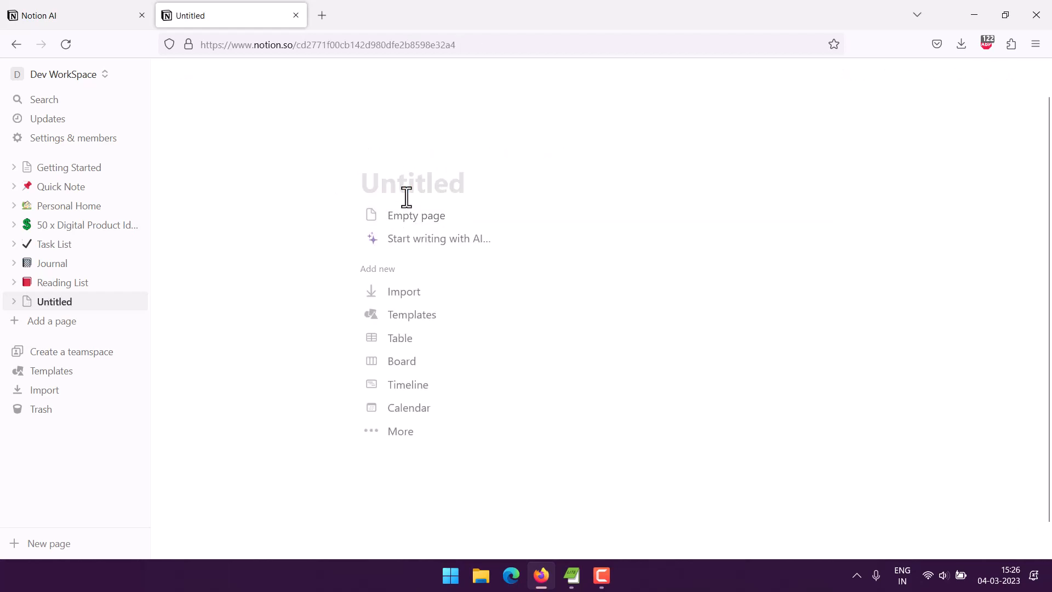
Generate an AI creative story about a nun turned cold psychotic killer, then vengeful spirit tormenting the people in the village, and keep the draft
left_click(433, 245)
mouse_move(435, 403)
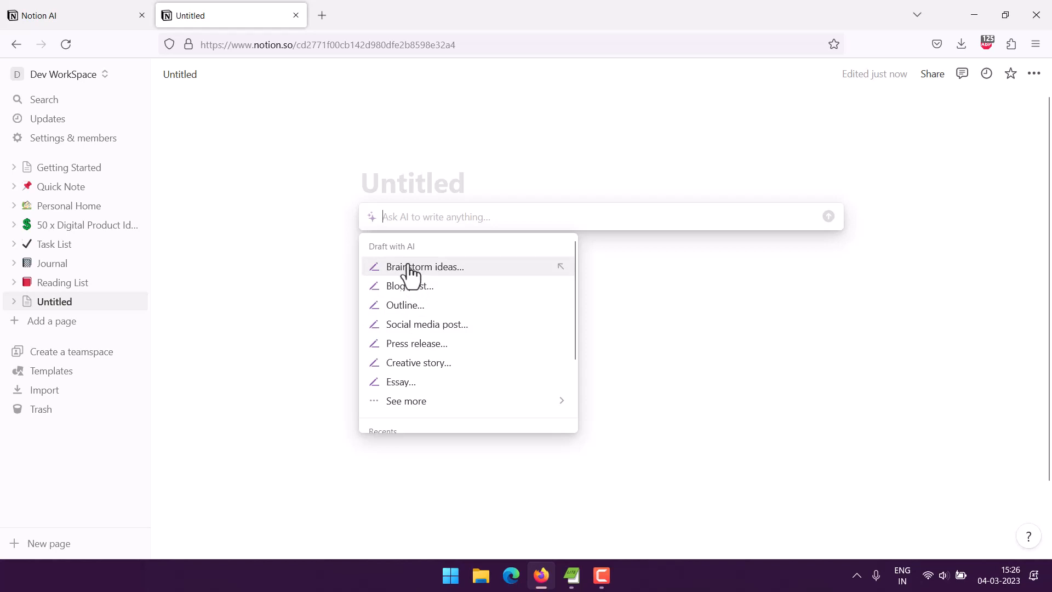
left_click(416, 364)
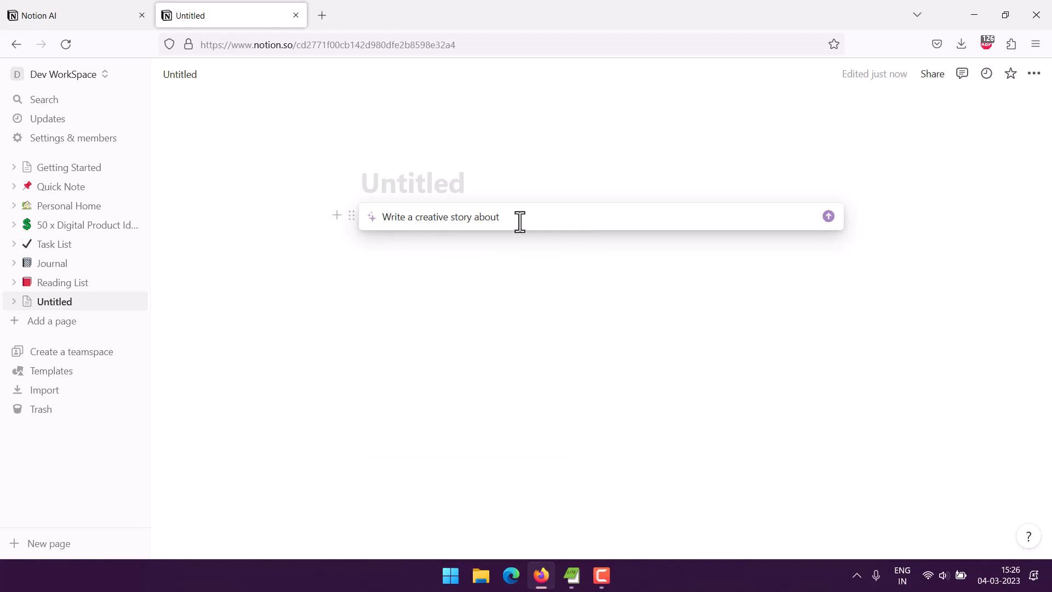
type("a nu")
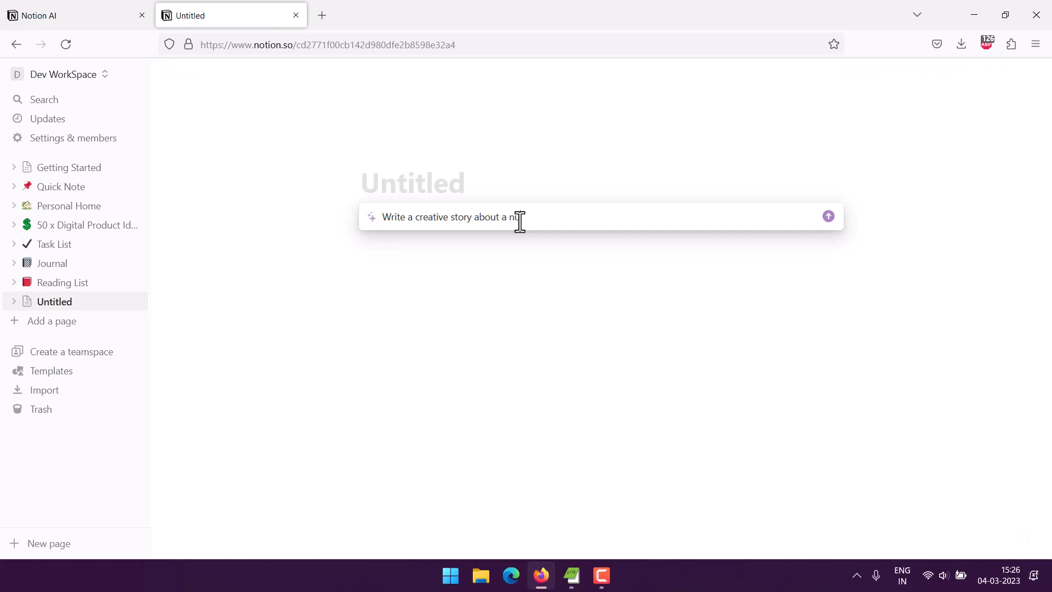
type("n who turns out to be cold psycho")
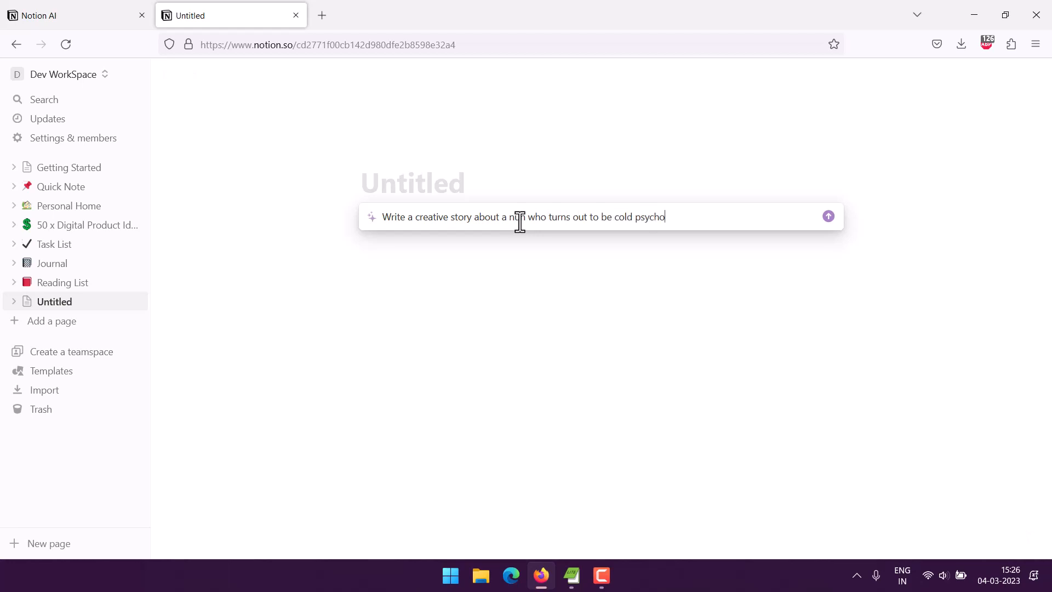
type("tic killer and then becomes a venge")
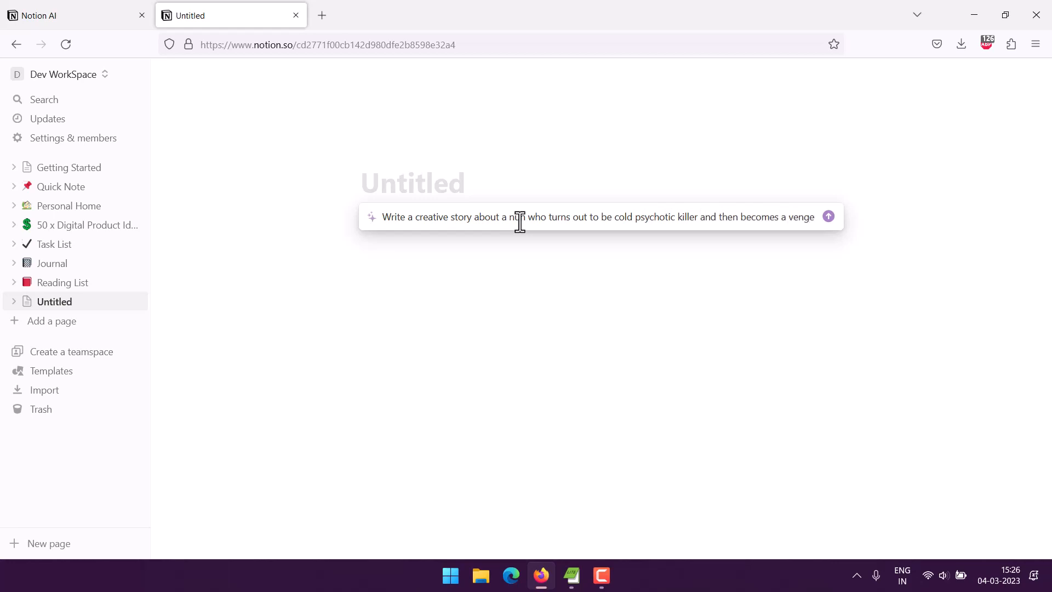
type("ful spirit ")
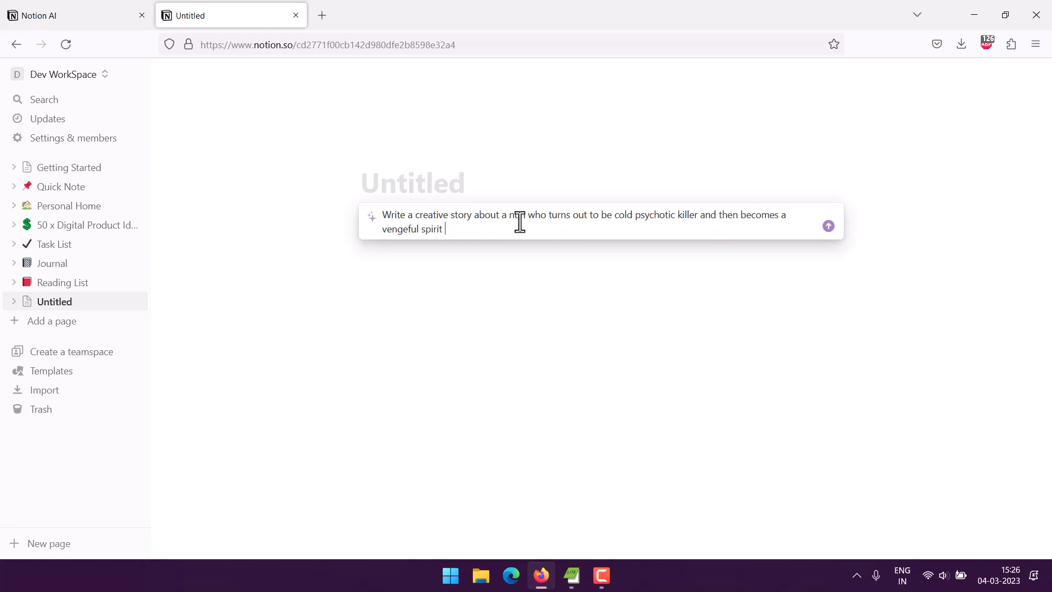
type("and torments the people in the village.")
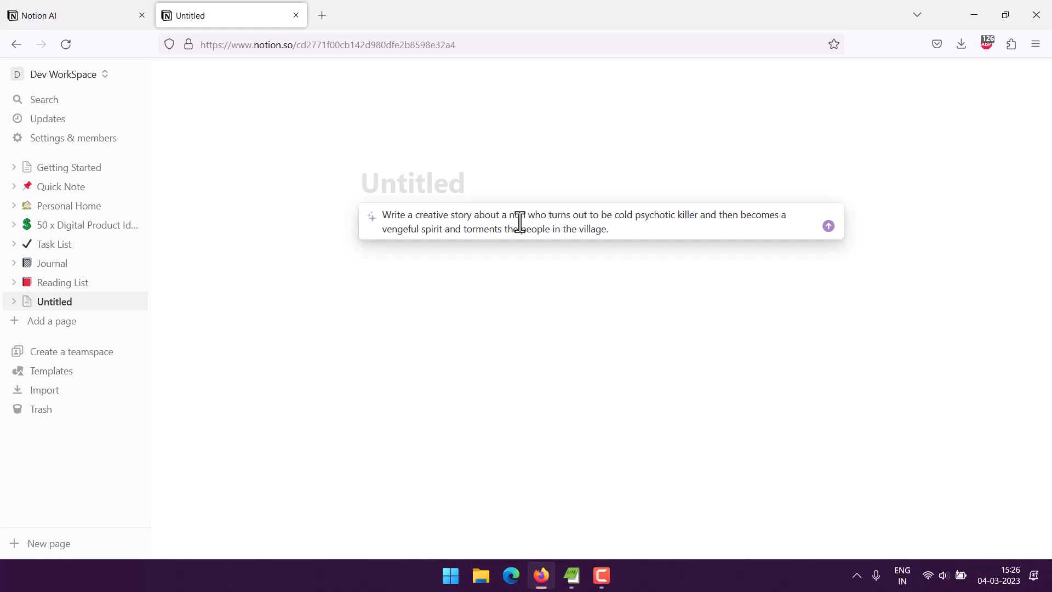
key("Return")
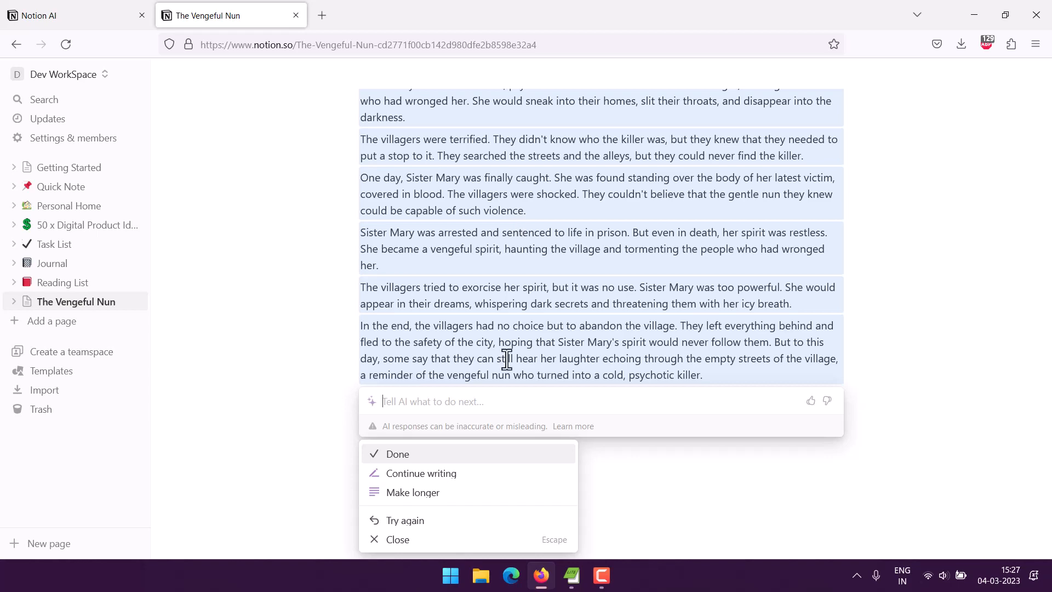
left_click(430, 457)
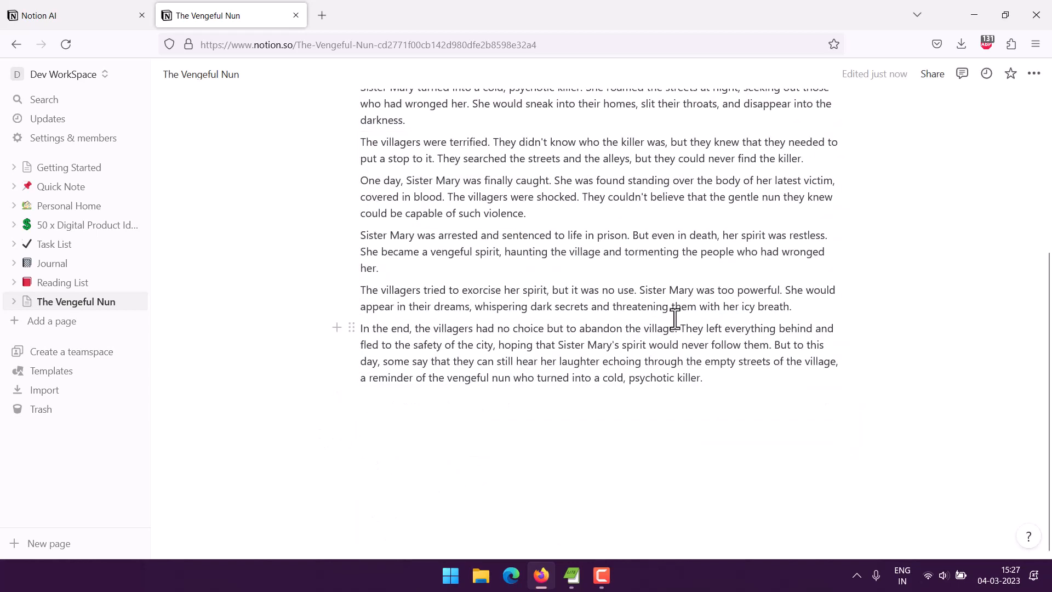
Read through the generated story "The Vengeful Nun" from beginning to end
scroll(675, 320, "up", 3)
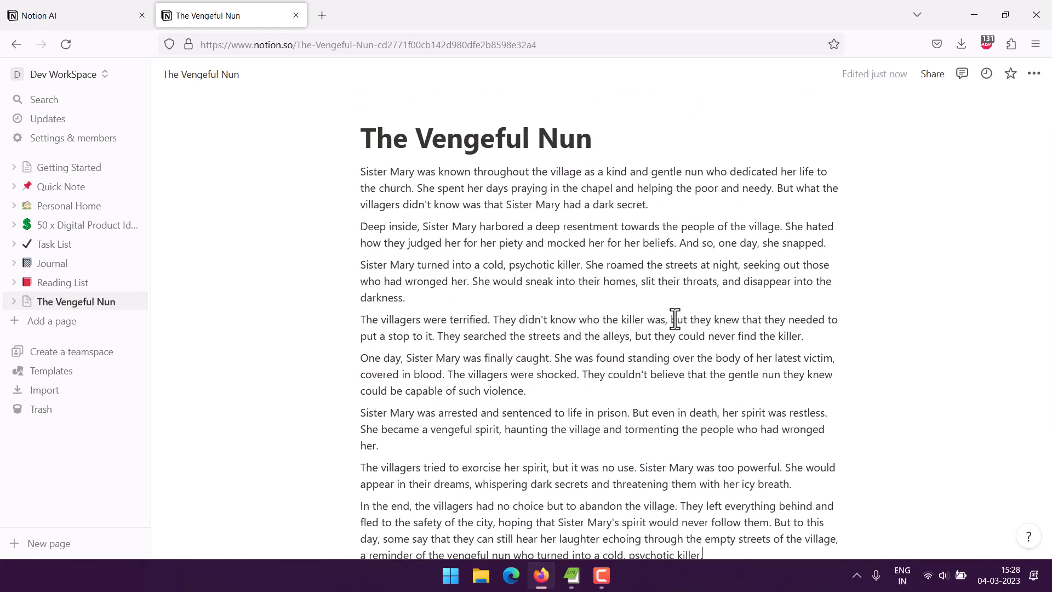
scroll(733, 371, "down", 3)
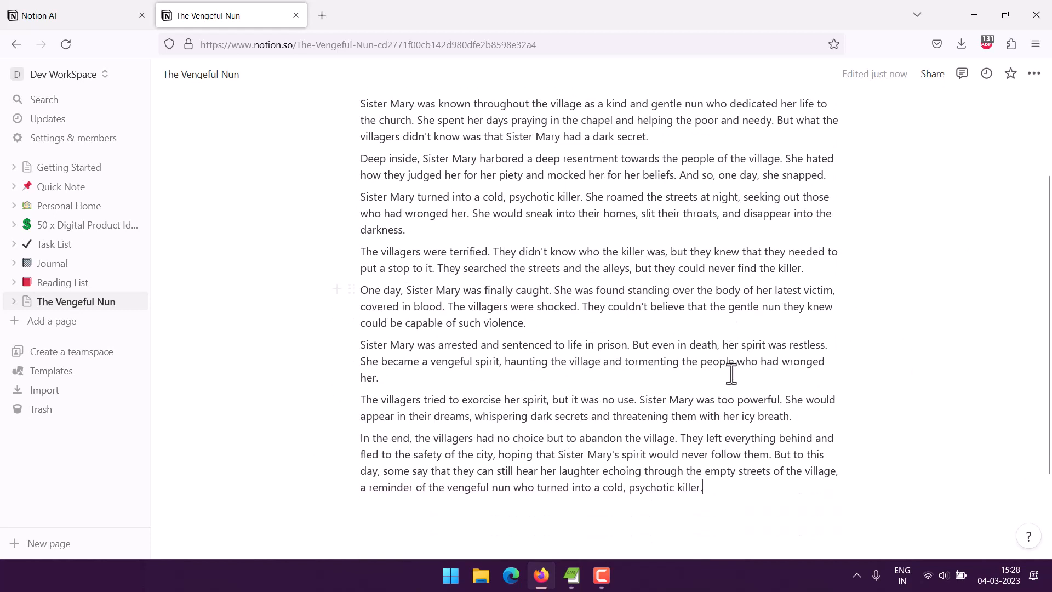
scroll(732, 373, "up", 2)
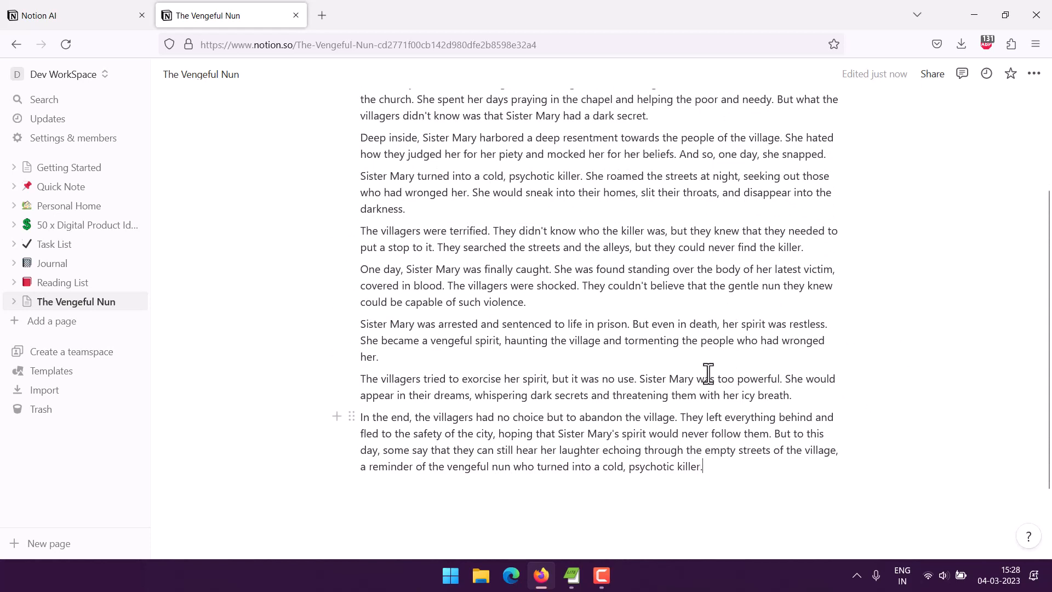
scroll(707, 371, "up", 2)
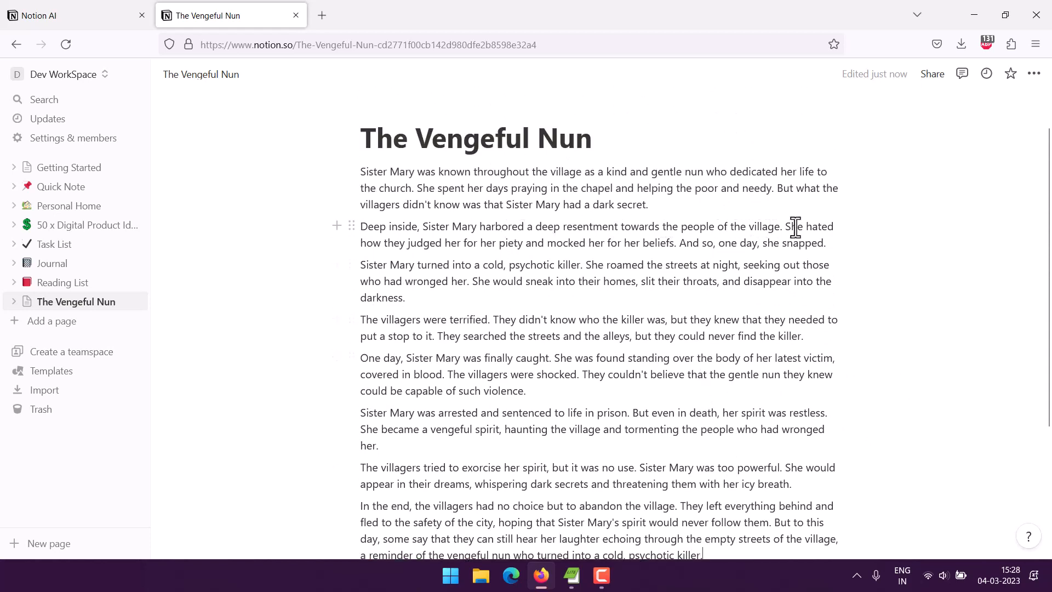
left_click_drag(422, 171, 635, 186)
left_click(635, 180)
scroll(595, 208, "up", 1)
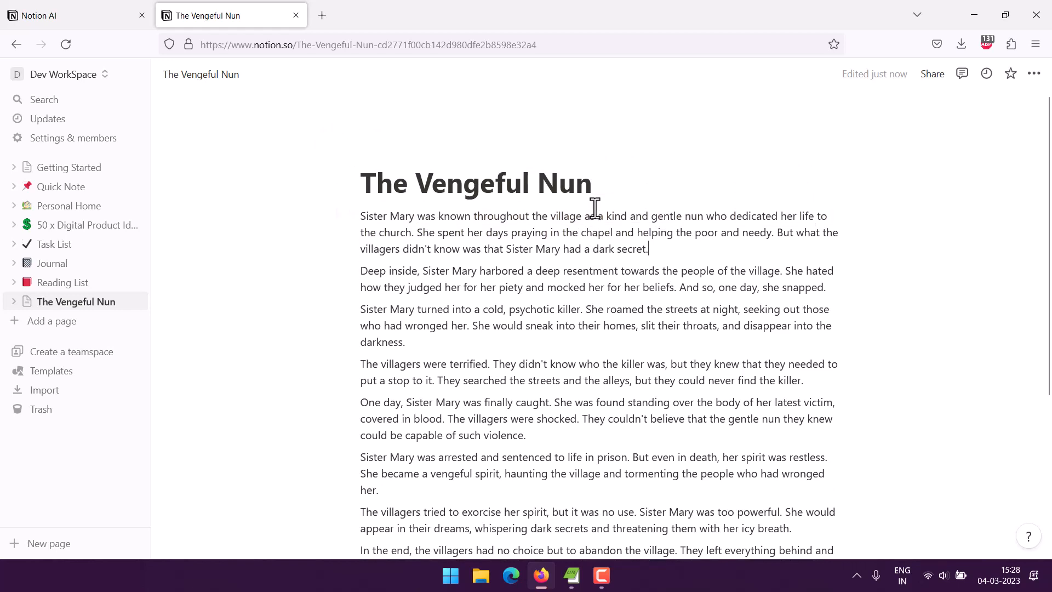
scroll(595, 207, "down", 3)
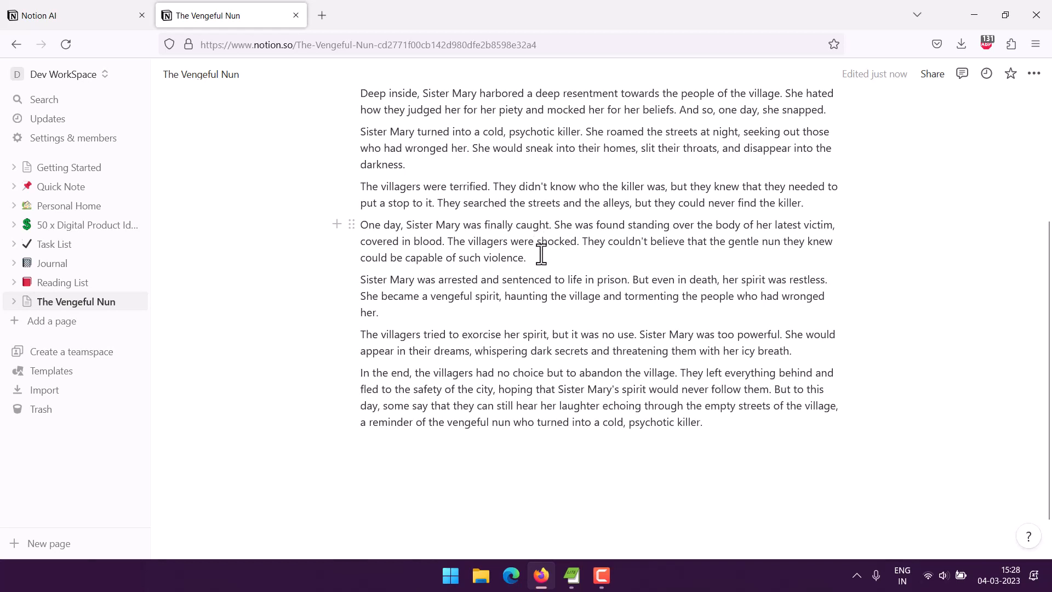
Delete all the story paragraphs and the page title "The Vengeful Nun"
left_click_drag(664, 389, 703, 422)
left_click_drag(526, 291, 354, 217)
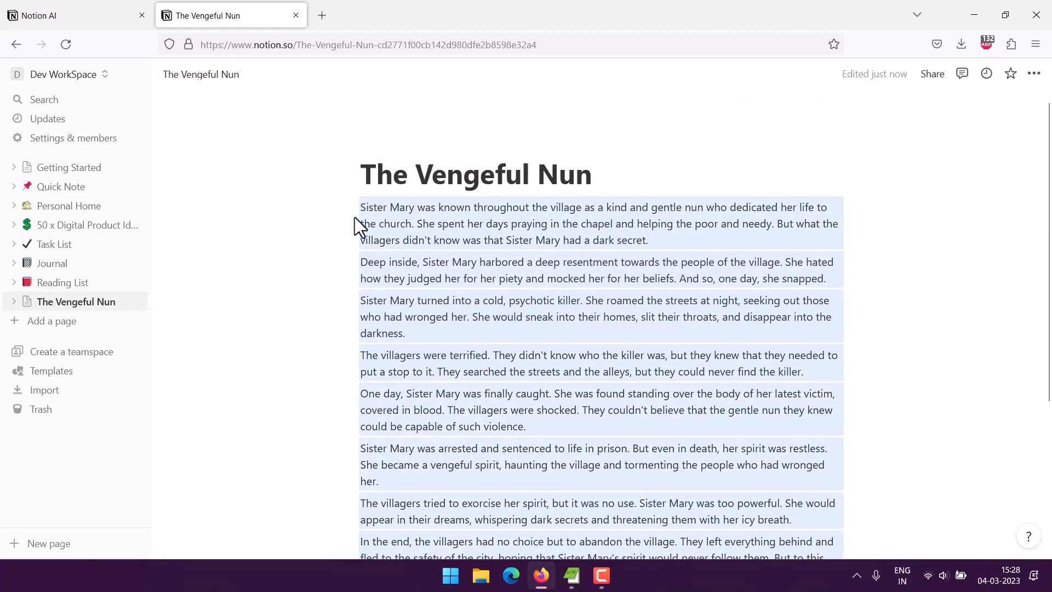
key("Delete")
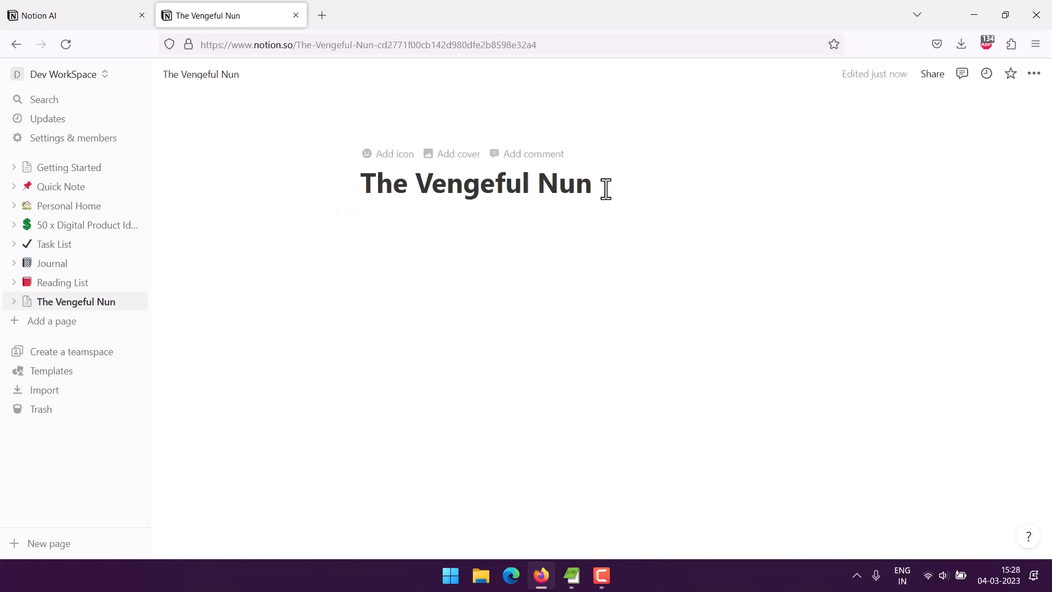
left_click_drag(365, 181, 577, 179)
key("Delete")
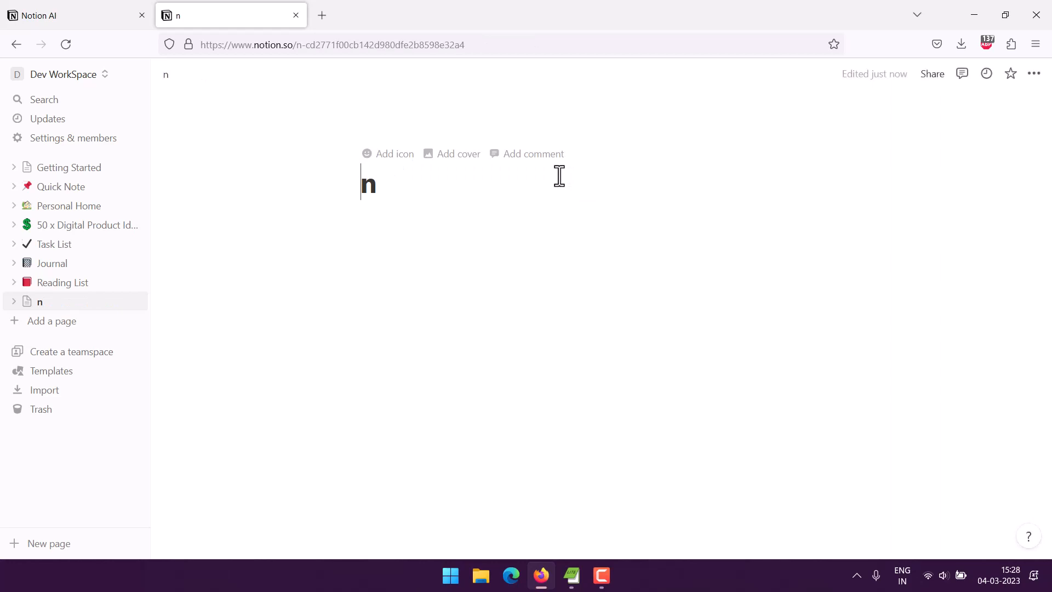
key("Delete")
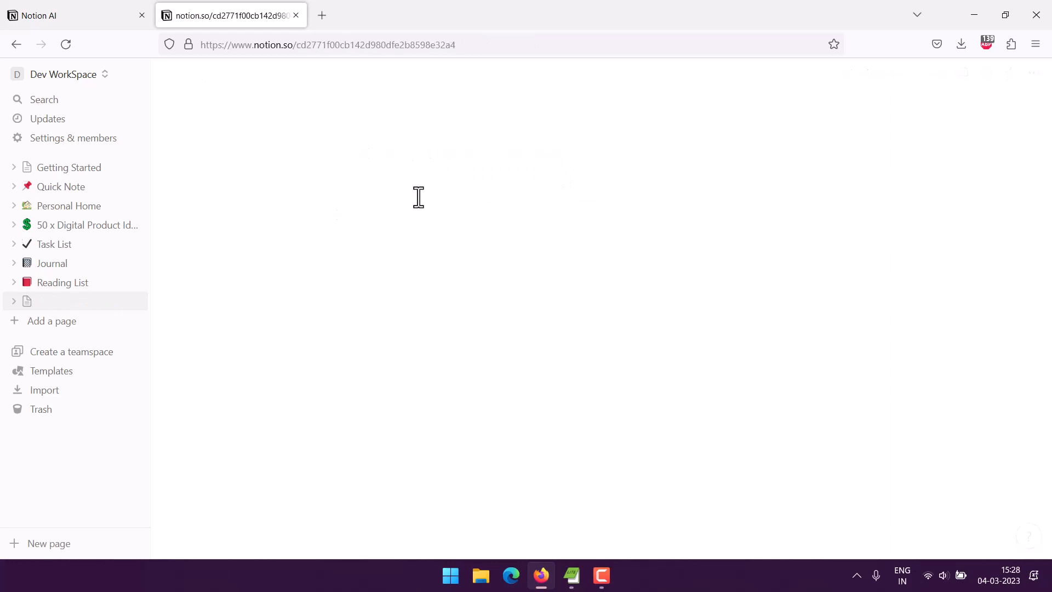
key("BackSpace")
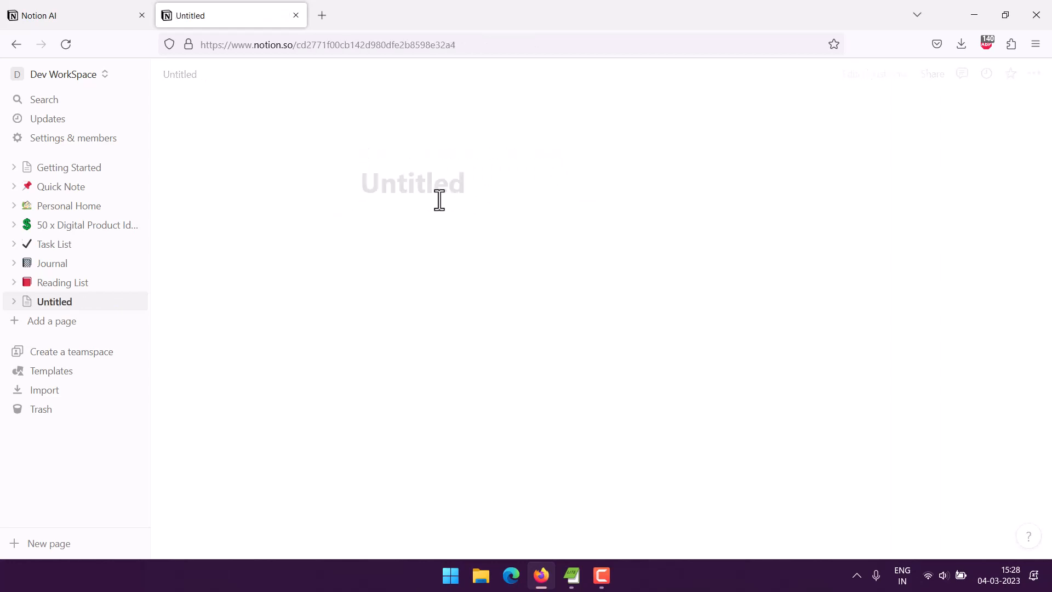
Generate and keep an AI social media post about George Soros buying Press of 3rd world nations to manipulate the narrative for western interest in Asia
left_click(551, 287)
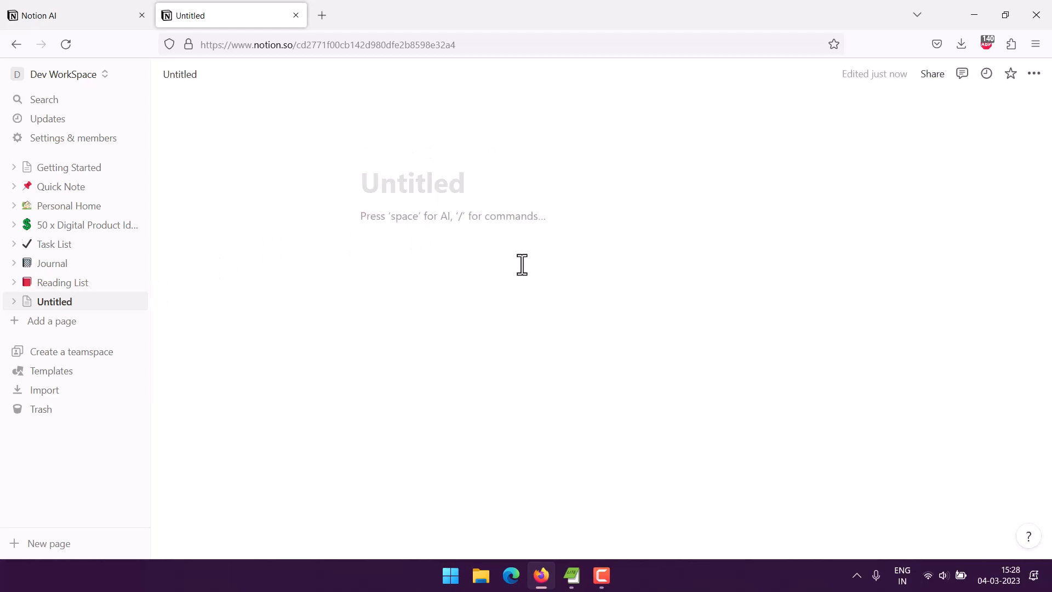
key("space")
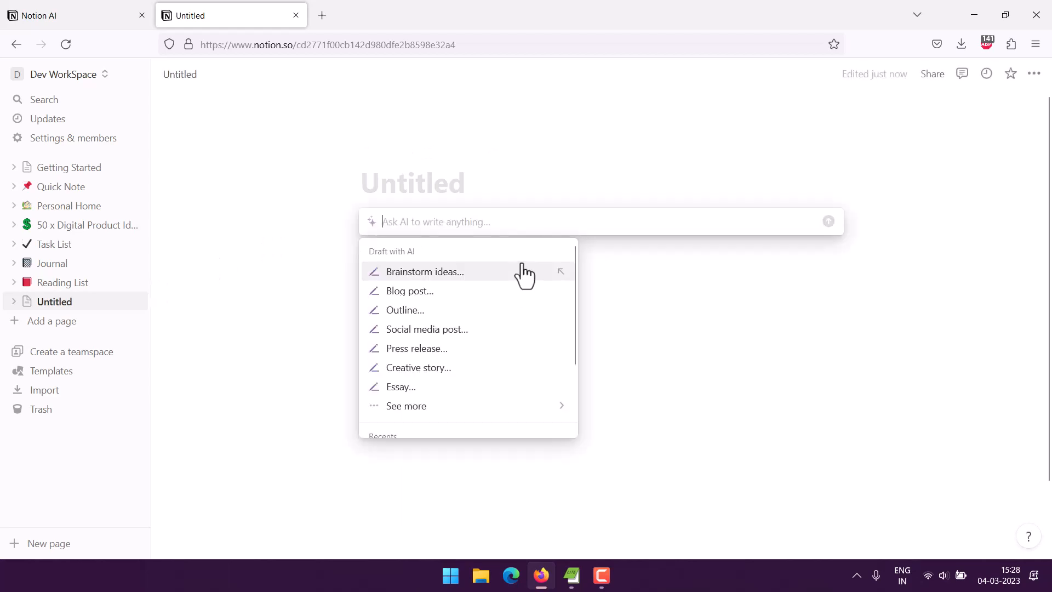
left_click(425, 329)
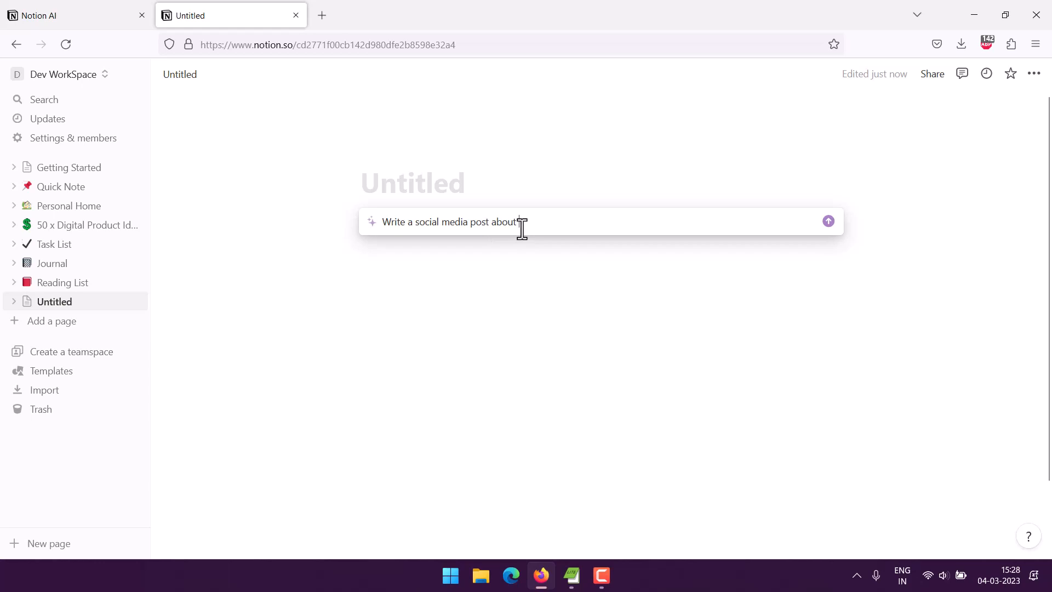
type("George ")
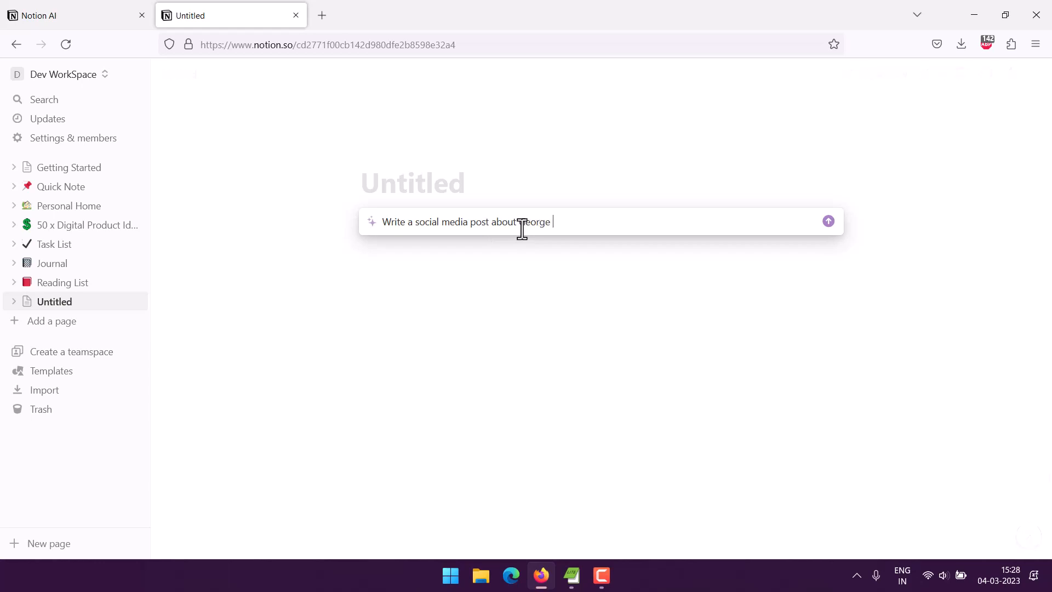
type("Soros buying Press of the 3rd world nations ")
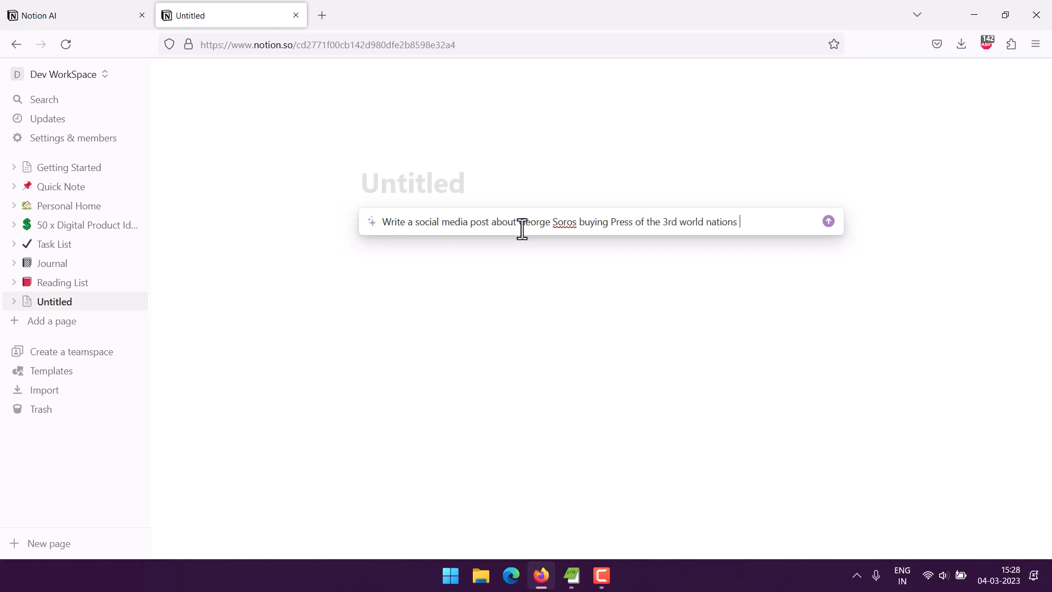
type("for manipulating the narr")
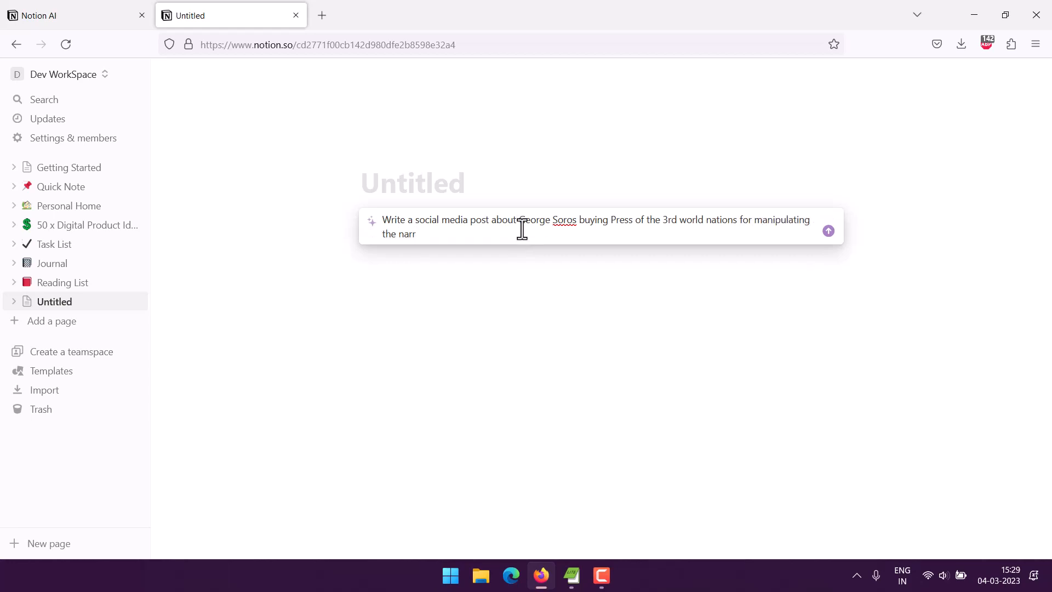
type("ative")
type(" for the benefi")
type("t fo")
key("BackSpace")
key("BackSpace")
key("BackSpace")
type("of the weste")
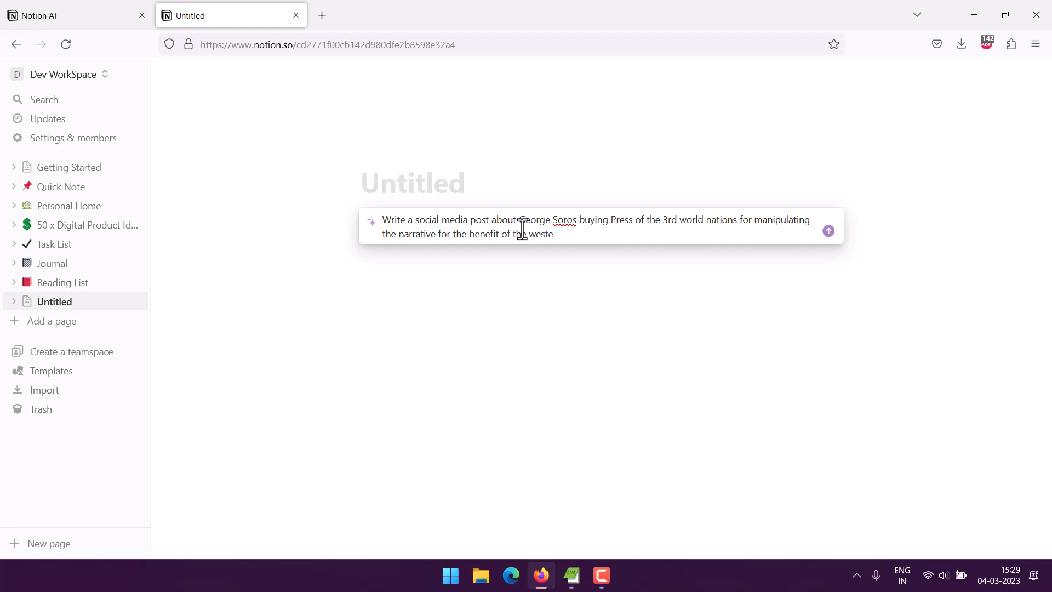
type("rn interest in Asia.")
key("Return")
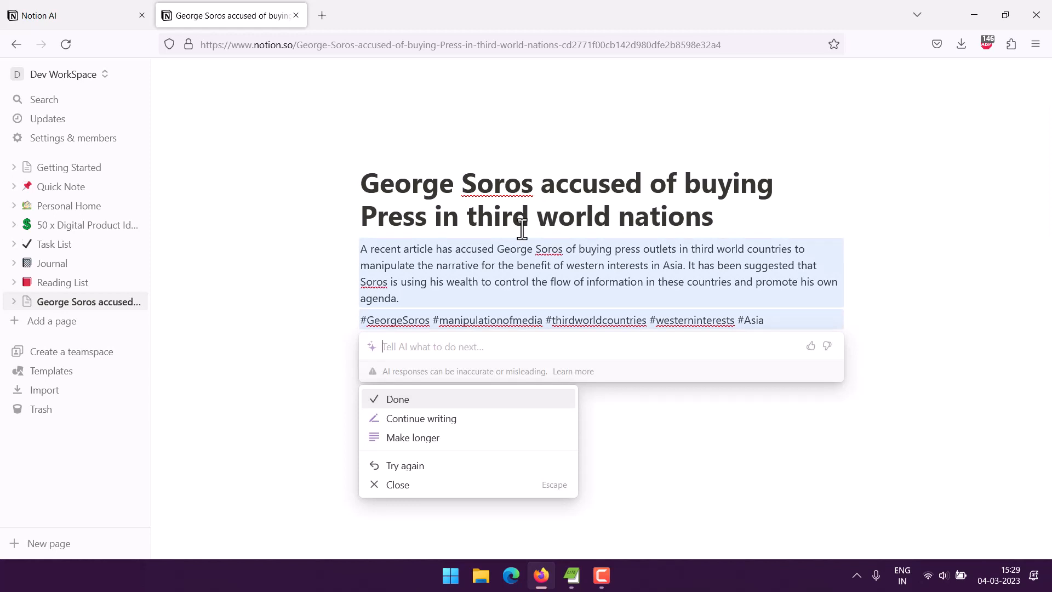
left_click(312, 264)
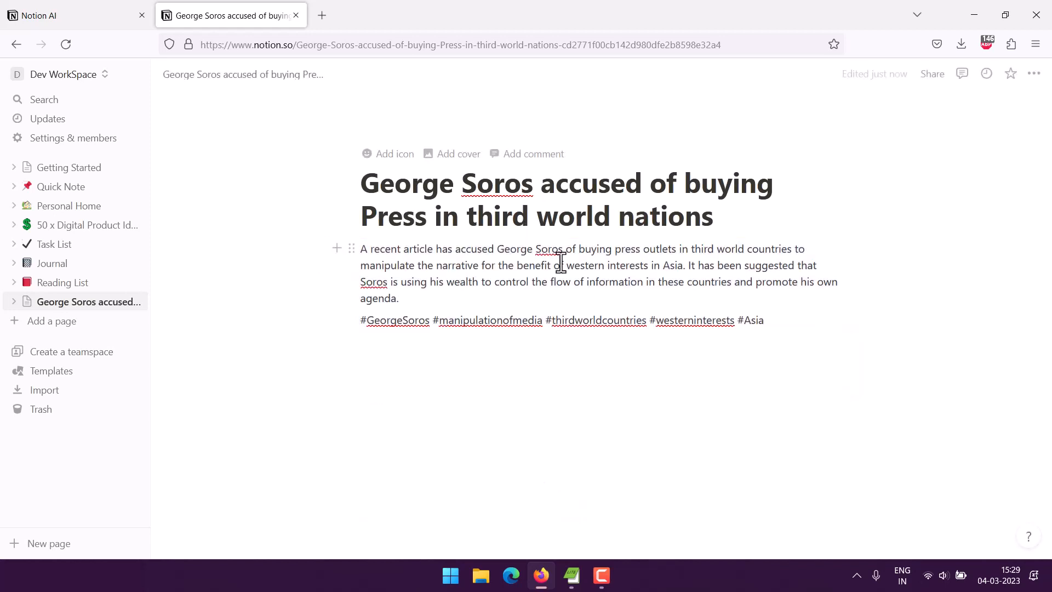
Delete the social media post's paragraph and its hashtag line from the page
triple_click(766, 268)
key("BackSpace")
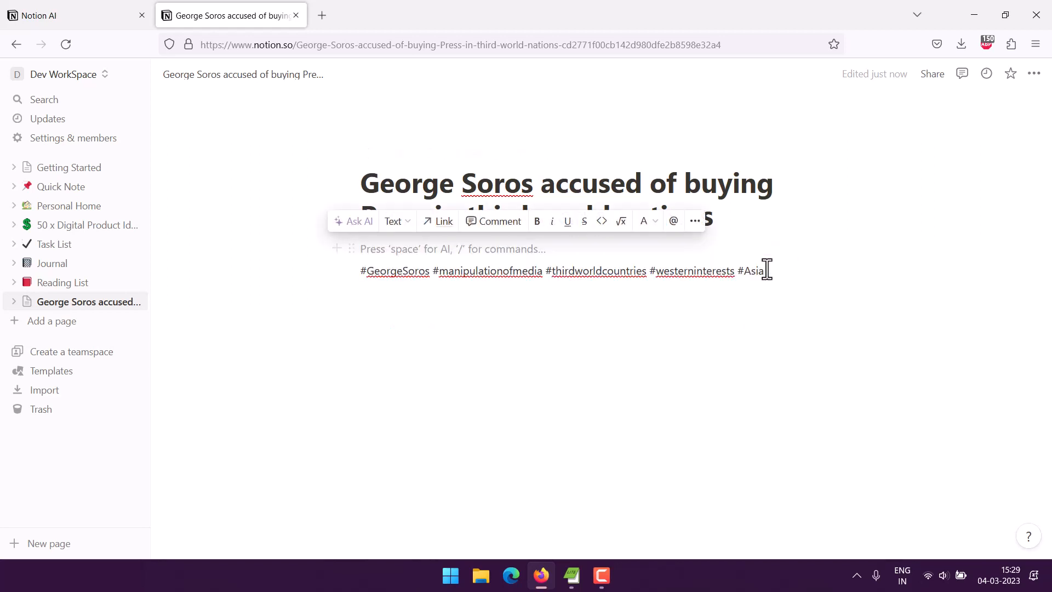
key("BackSpace")
left_click_drag(766, 268, 349, 239)
key("BackSpace")
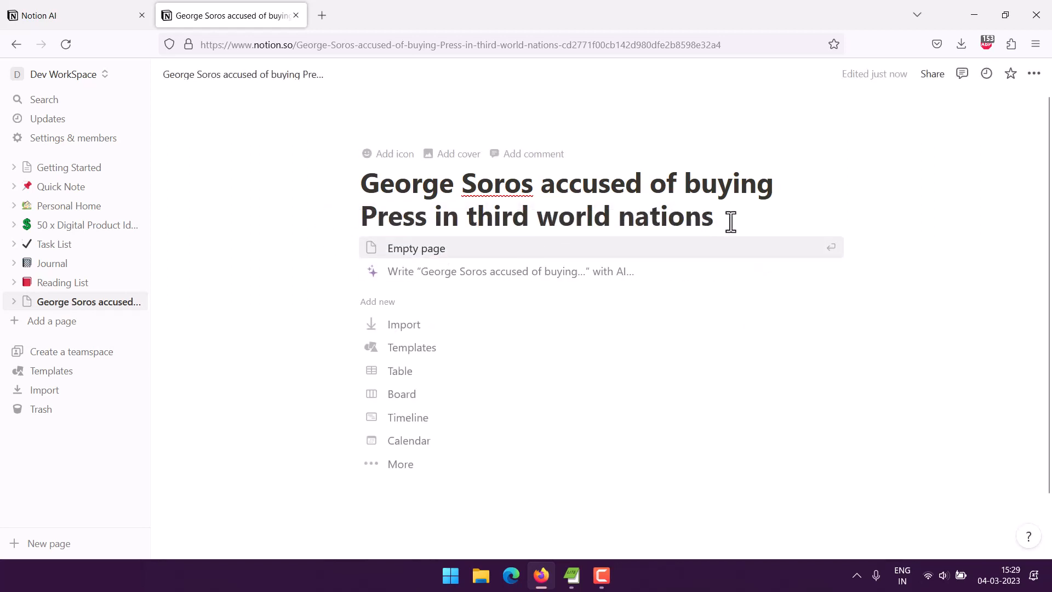
Clear the page title "George Soros accused of buying Press in third world nations"
left_click(379, 185)
key("Delete")
key("Delete")
key("Delete")
key("Delete")
key("Delete")
key("Delete")
key("Delete")
key("Delete")
key("Delete")
key("Delete")
key("Delete")
key("Delete")
key("Delete")
key("Delete")
key("Delete")
key("Delete")
key("Delete")
key("Delete")
key("Delete")
key("Delete")
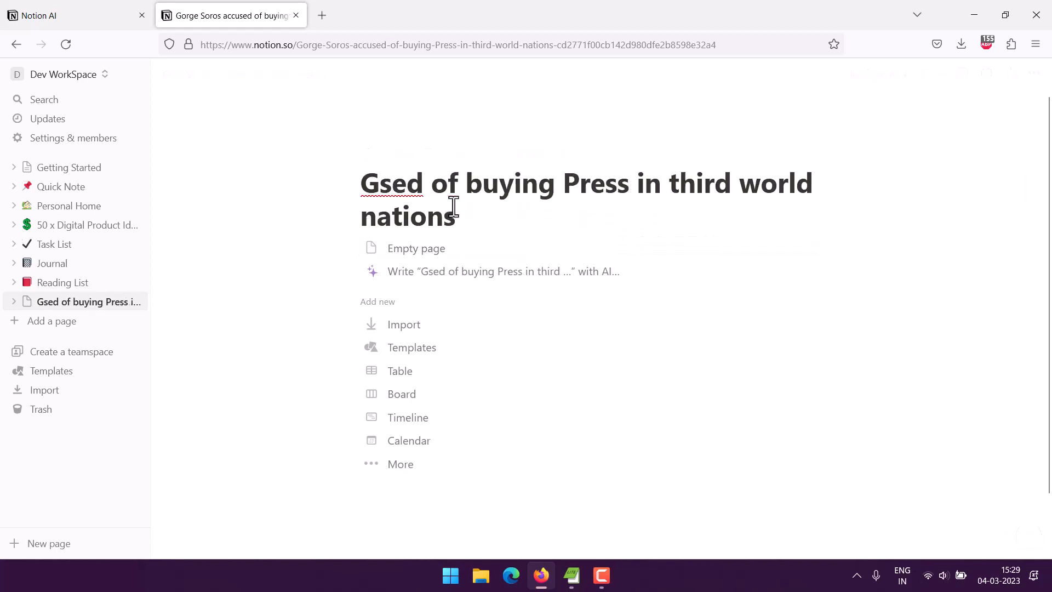
key("Delete")
key("Delete")
key("Delete")
key("Delete")
key("Delete")
key("Delete")
key("Delete")
key("Delete")
key("Delete")
key("Delete")
key("Delete")
key("Delete")
key("Delete")
key("Delete")
key("Delete")
key("Delete")
key("Delete")
key("Delete")
key("Delete")
key("Delete")
key("Delete")
key("Delete")
key("Delete")
key("Delete")
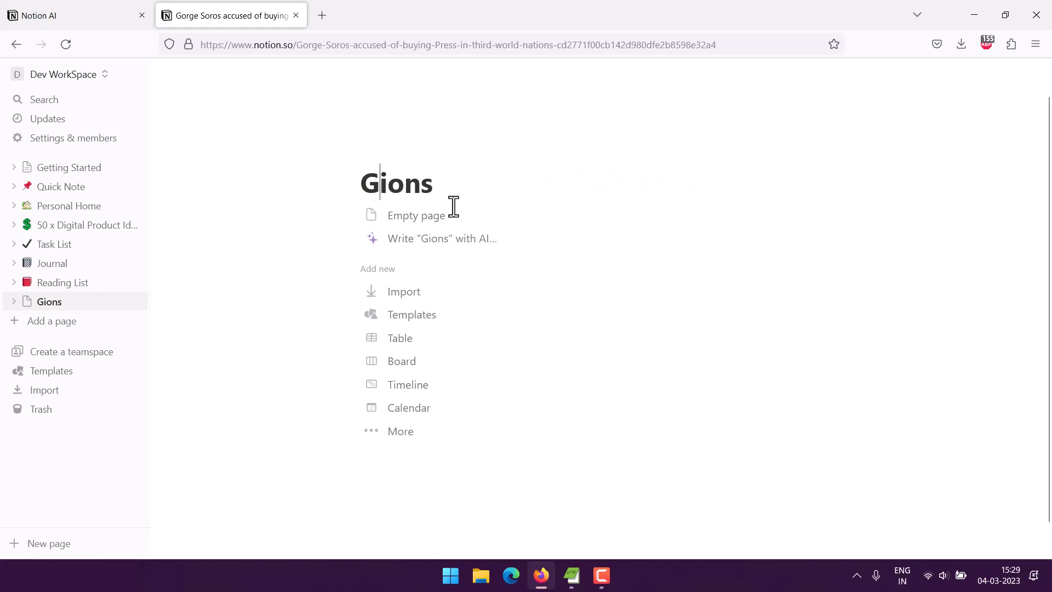
key("BackSpace")
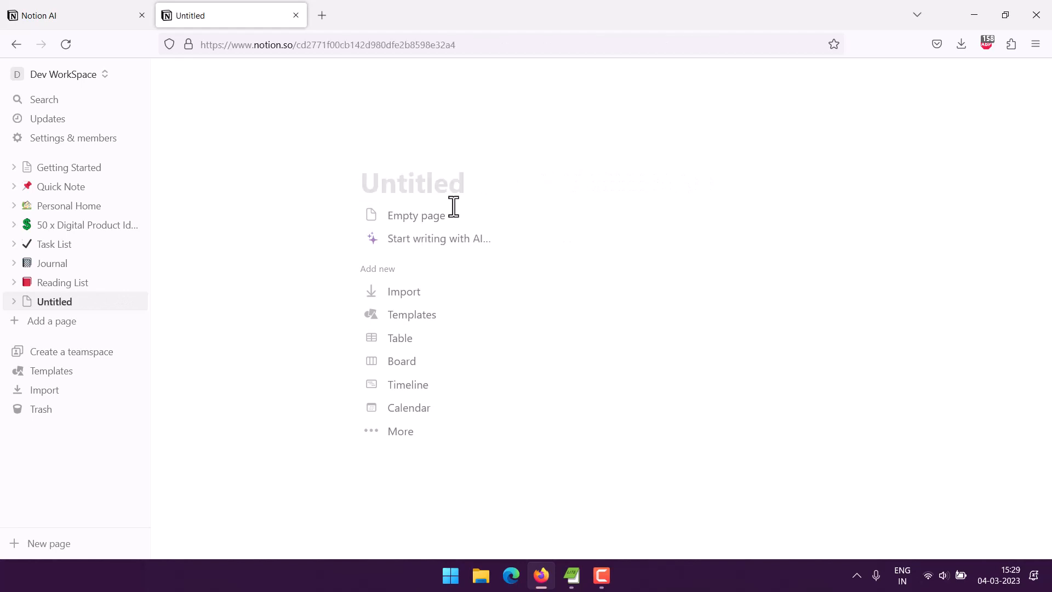
Generate an AI brainstorm of ideas on "making money online with Video Content, Coding and Consulting." on the empty page
left_click(456, 241)
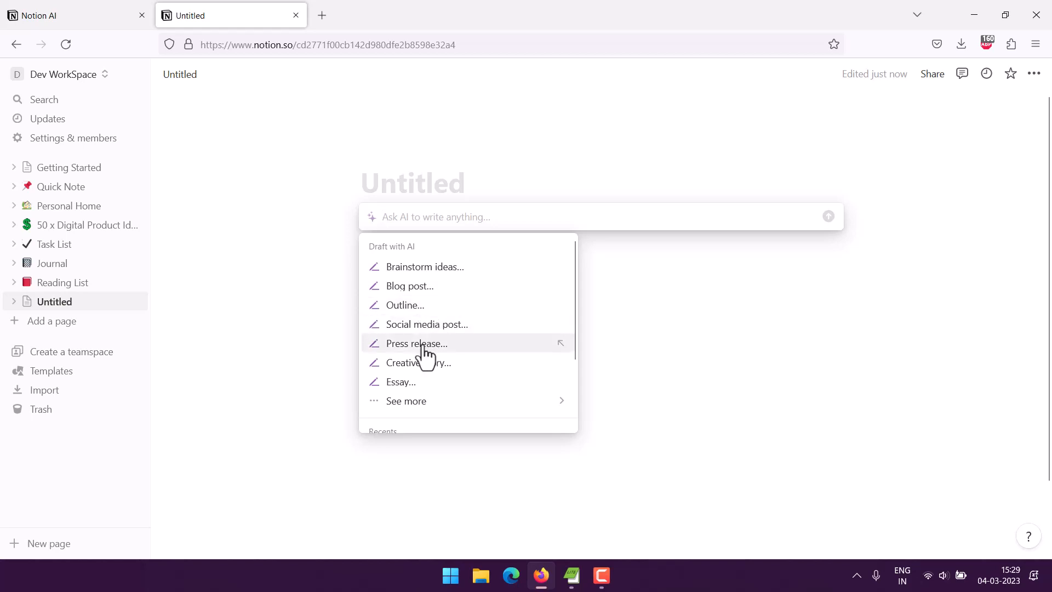
left_click(433, 267)
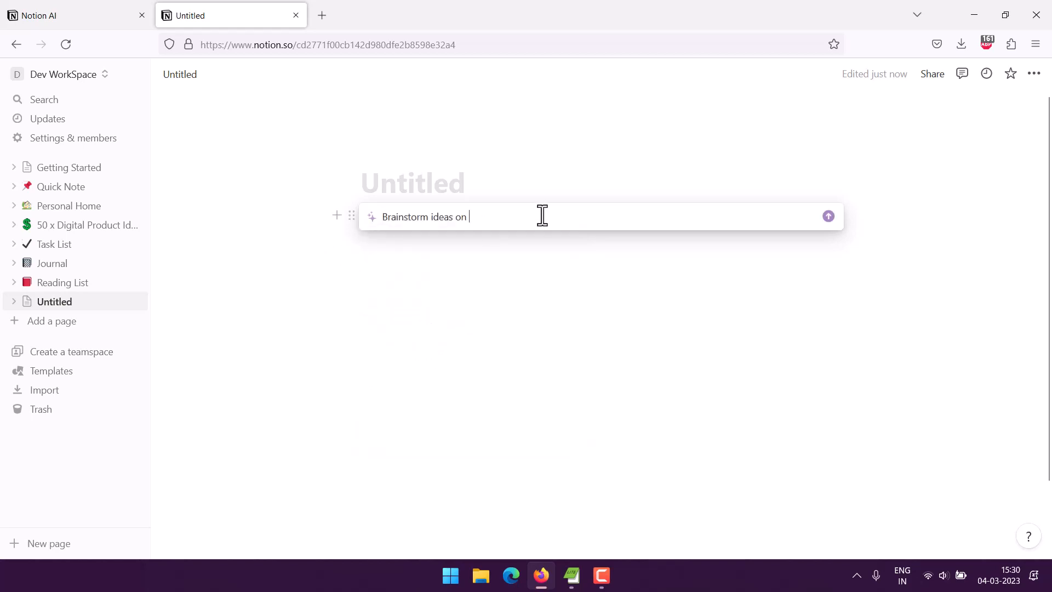
type("making mony")
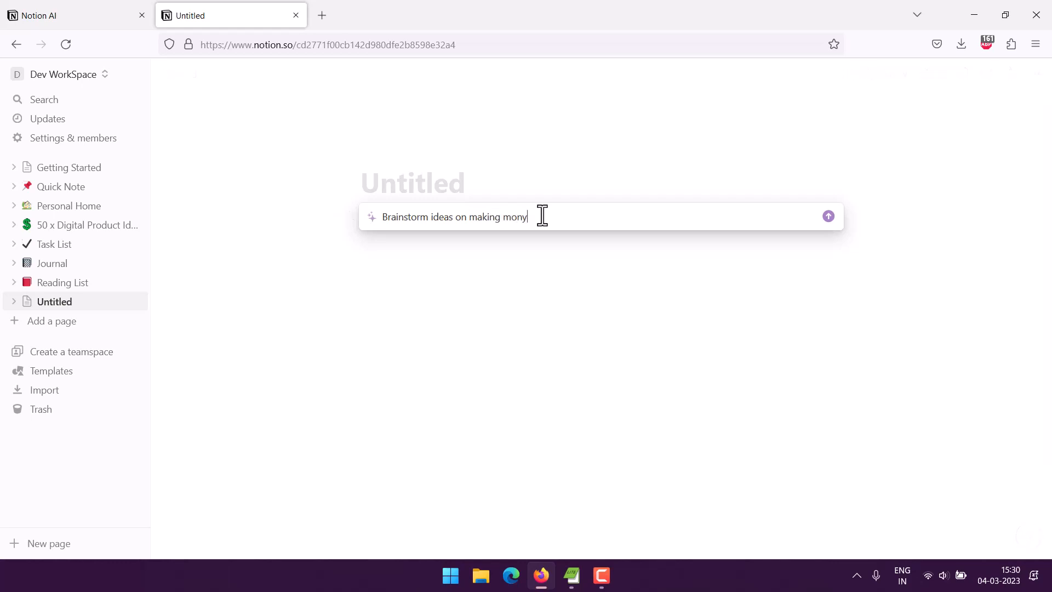
key("BackSpace")
type("ey online with Video Conten")
key("BackSpace")
key("BackSpace")
key("BackSpace")
type("ntent")
type(", Code")
type("ng and")
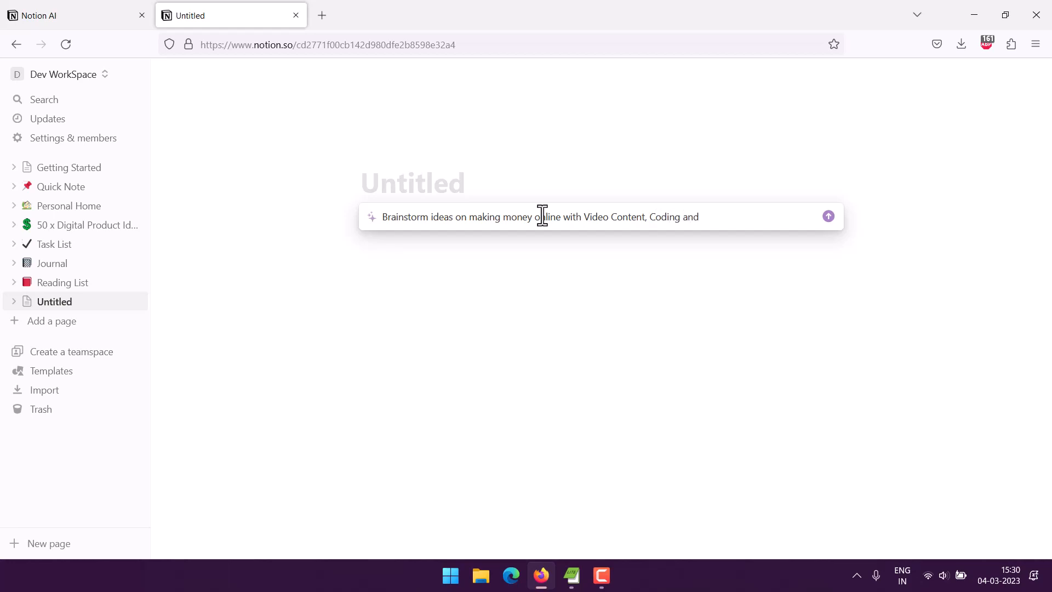
type(" Consulting.")
key("Return")
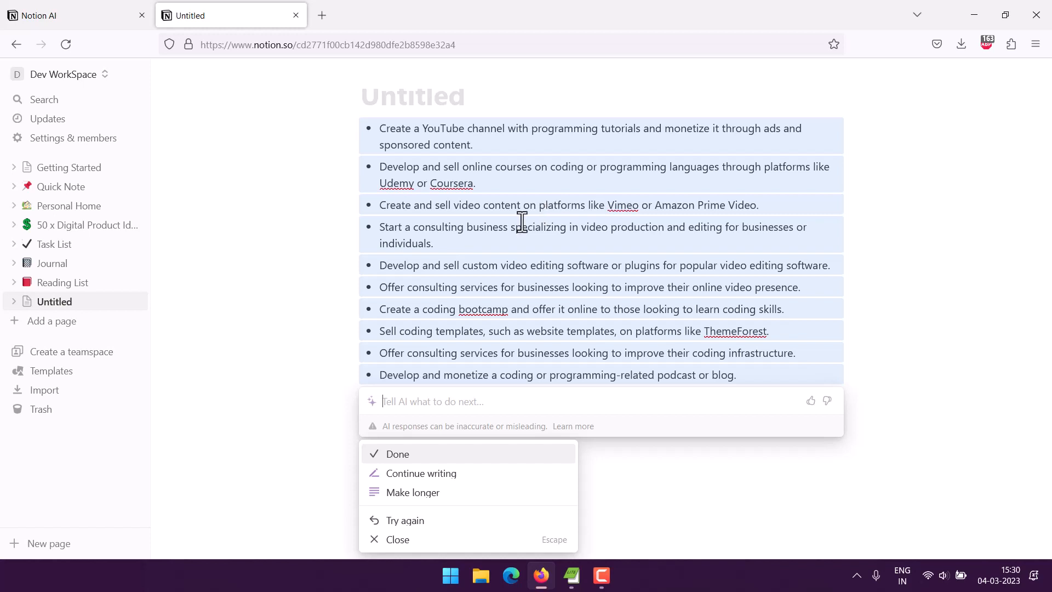
Have the AI continue writing the list of money-making ideas and keep the extended result
left_click(441, 475)
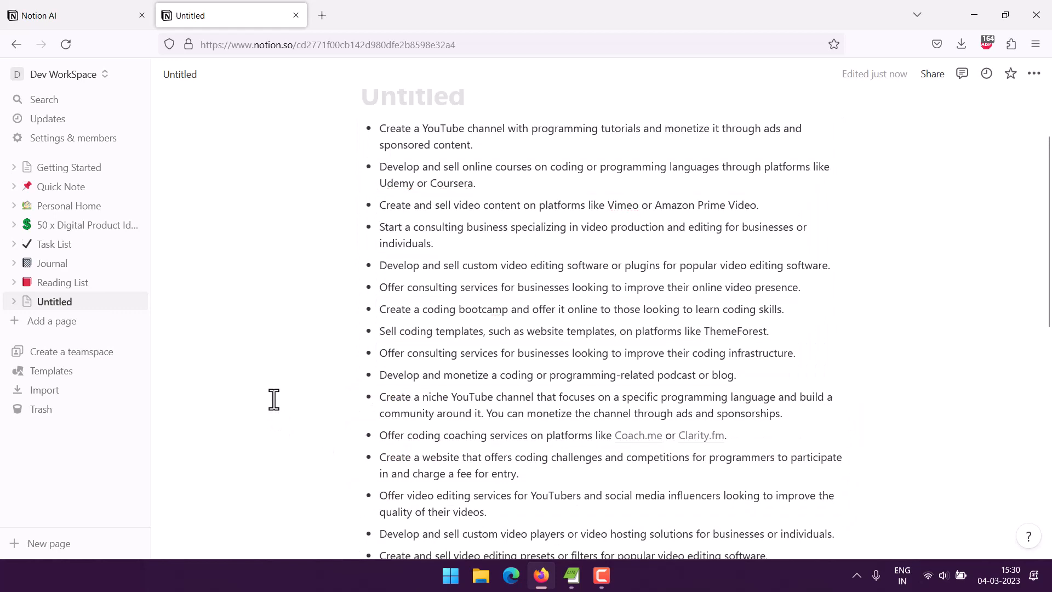
scroll(274, 399, "down", 1)
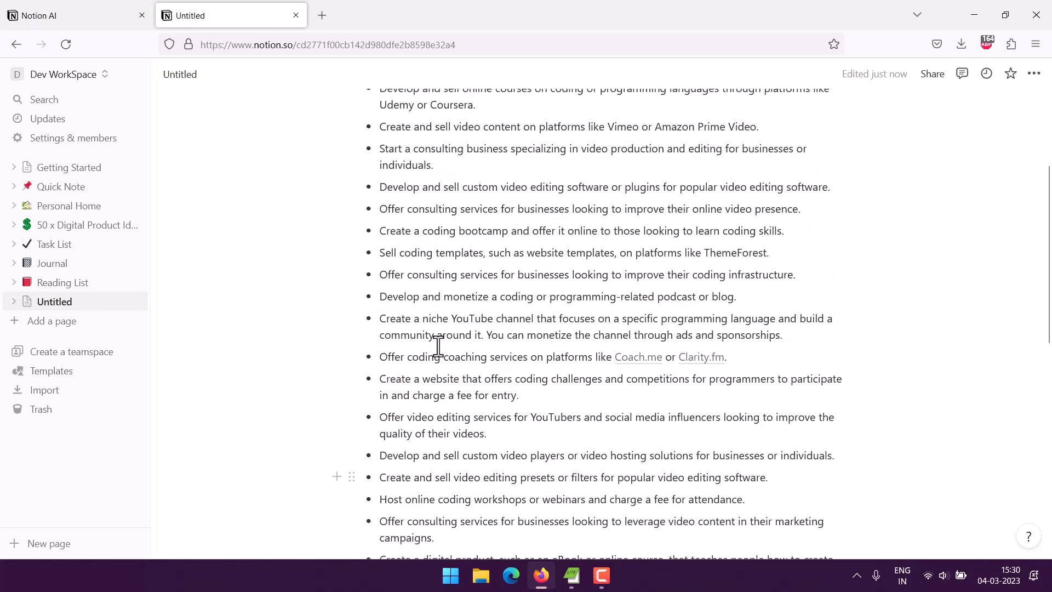
key("Return")
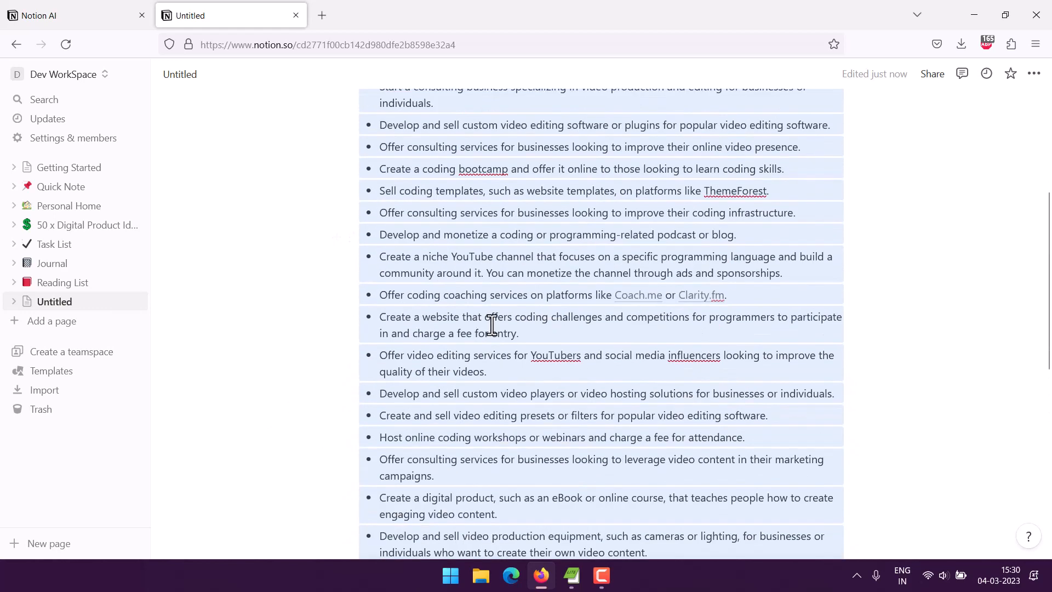
scroll(427, 258, "up", 3)
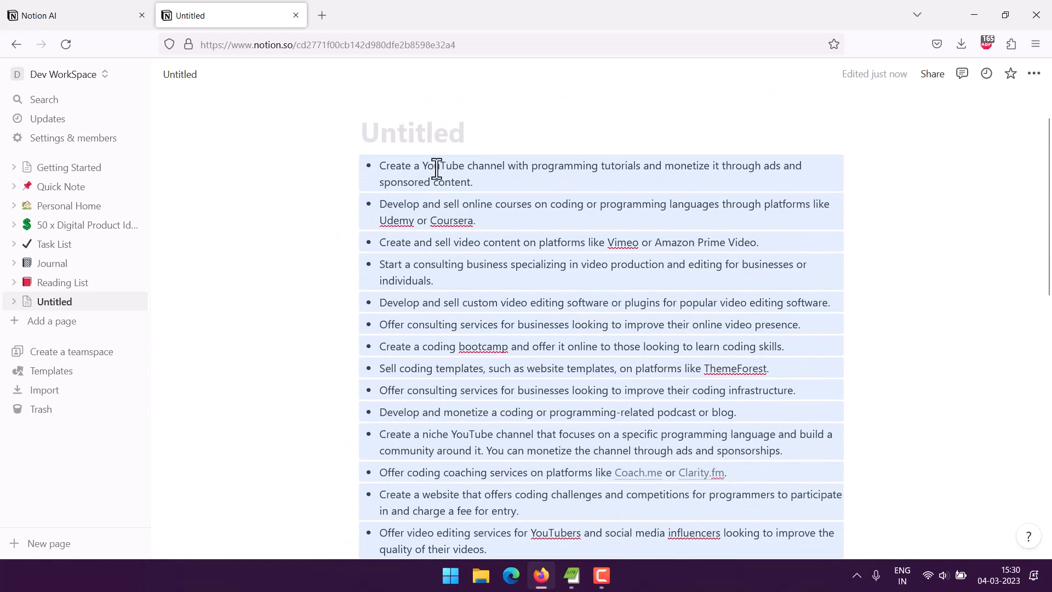
scroll(595, 282, "down", 3)
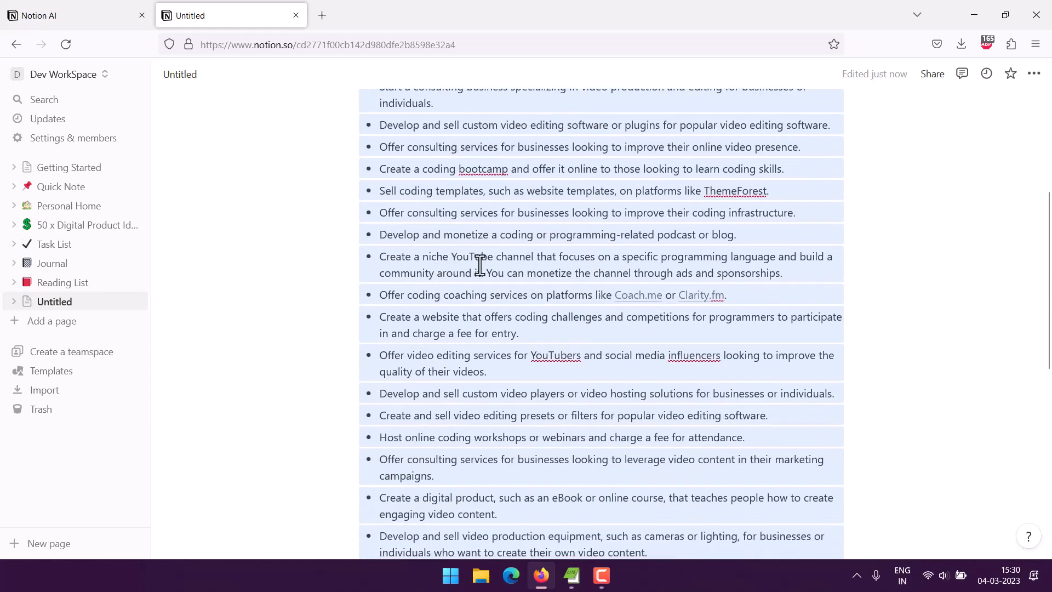
scroll(510, 265, "down", 5)
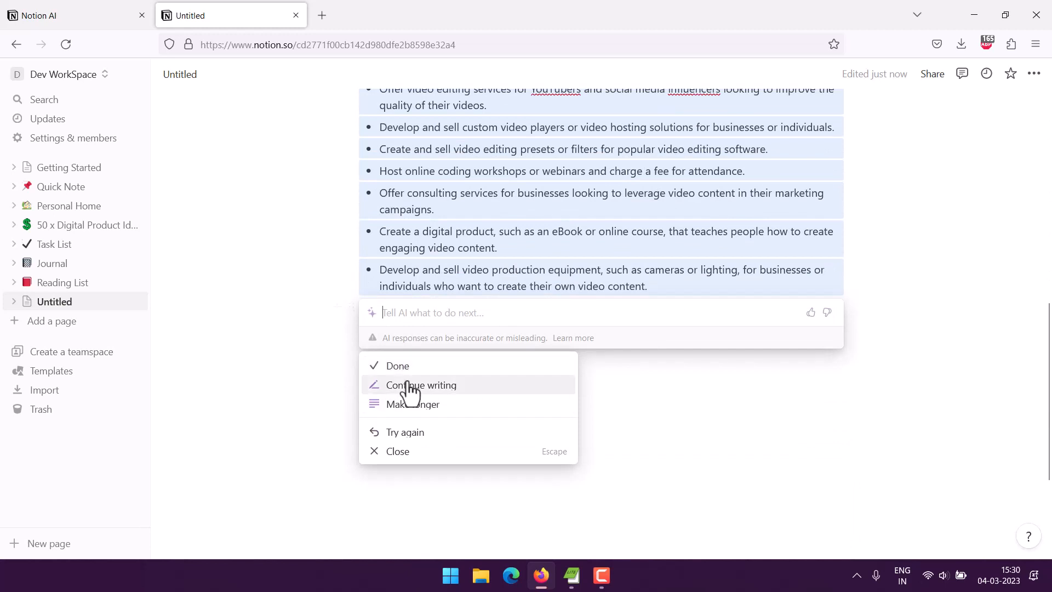
key("Return")
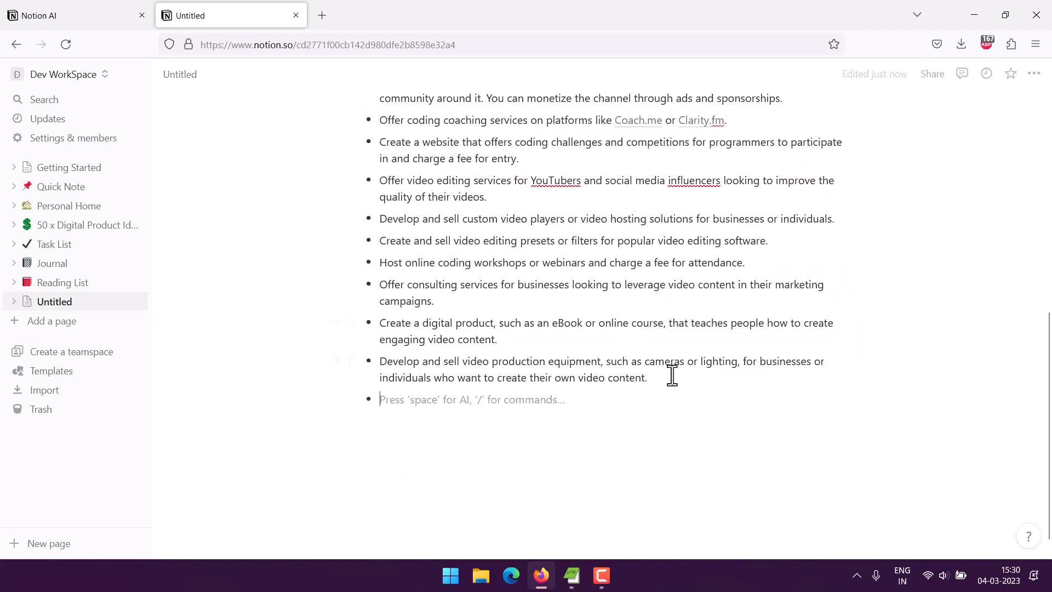
Open the AI assistant on an empty line below the list, examine its page-wide writing options, and close it
key("Return")
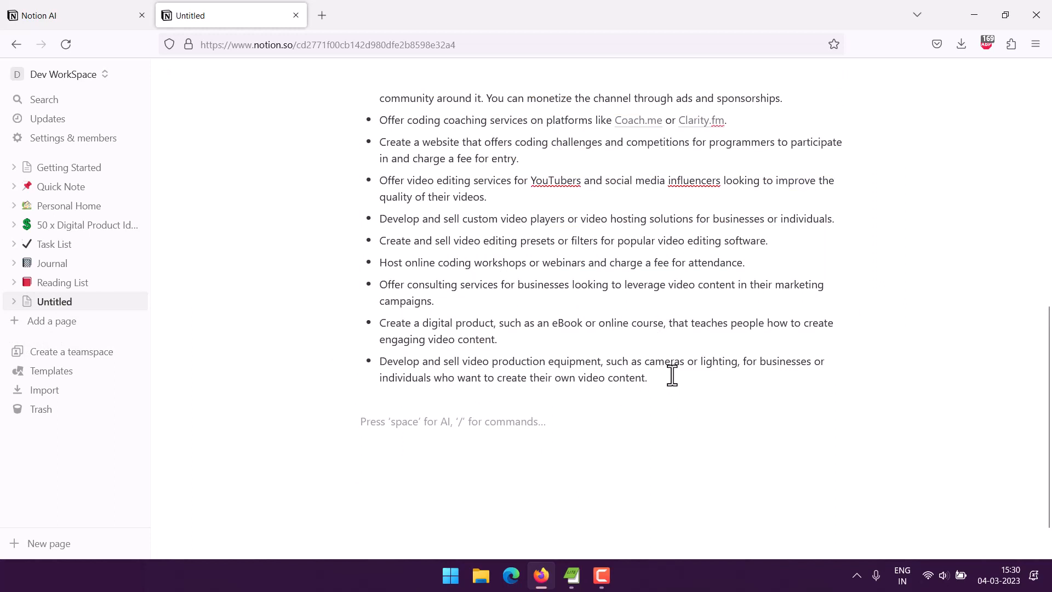
key("space")
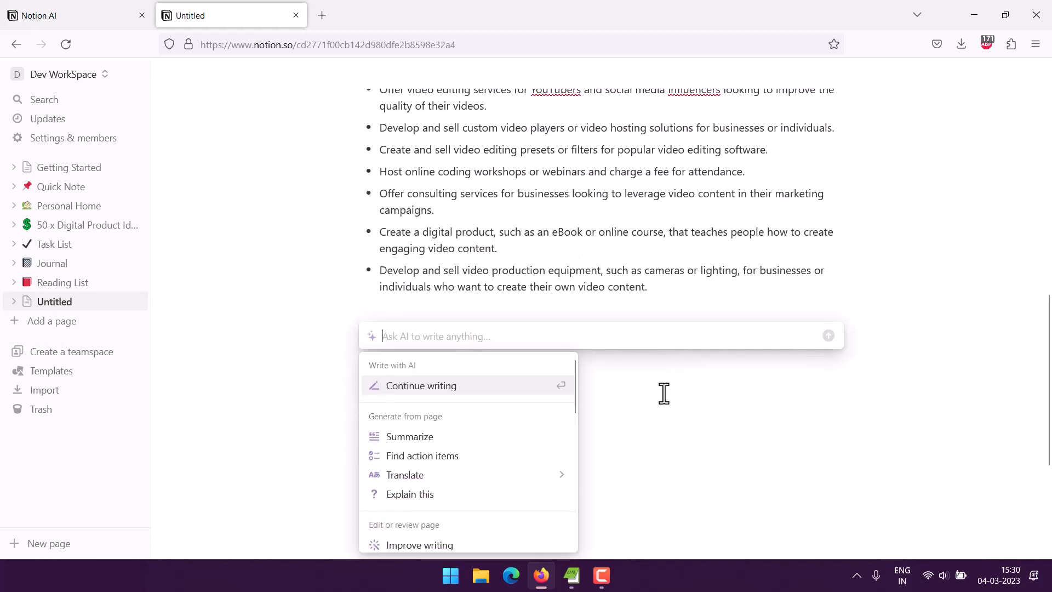
scroll(664, 394, "down", 2)
mouse_move(540, 393)
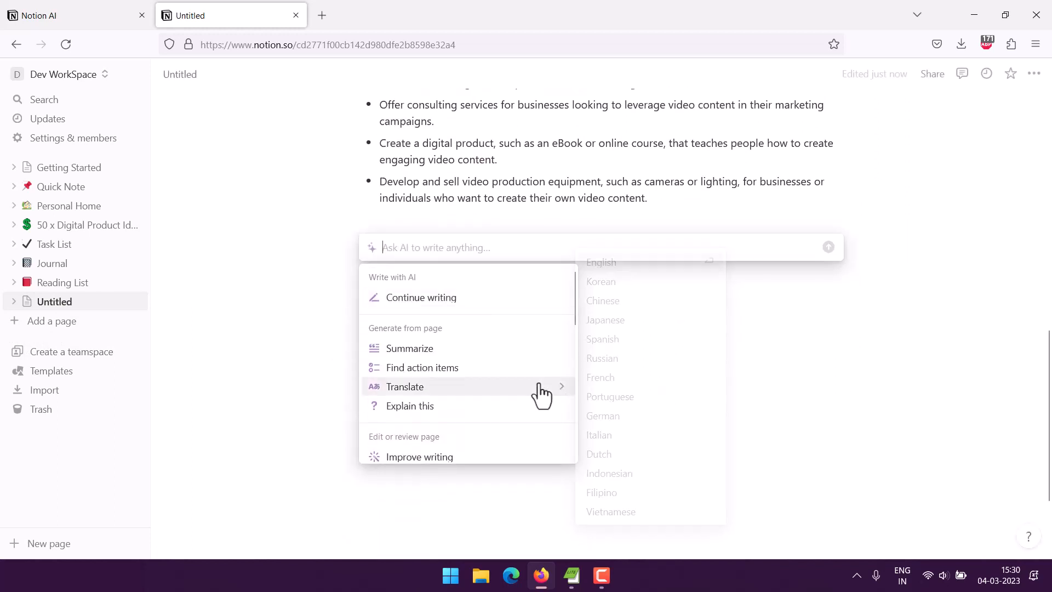
scroll(489, 308, "down", 3)
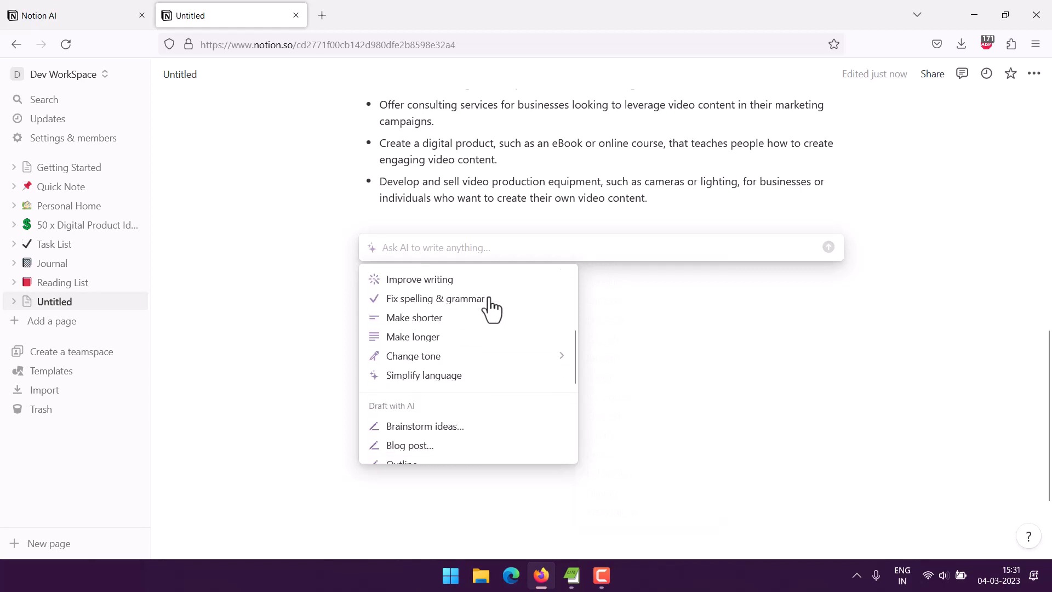
scroll(489, 308, "up", 2)
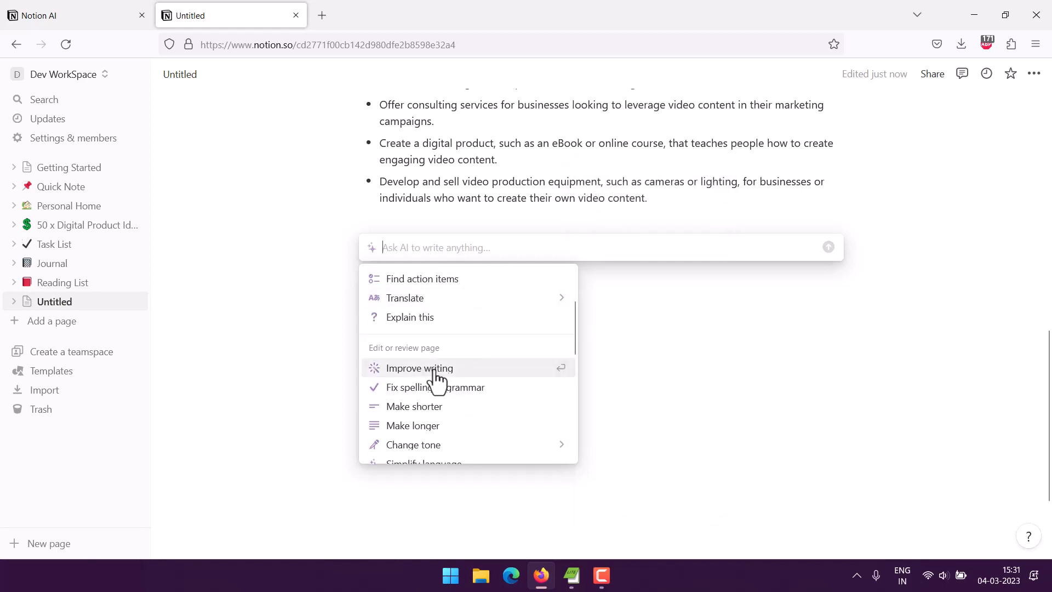
key("Escape")
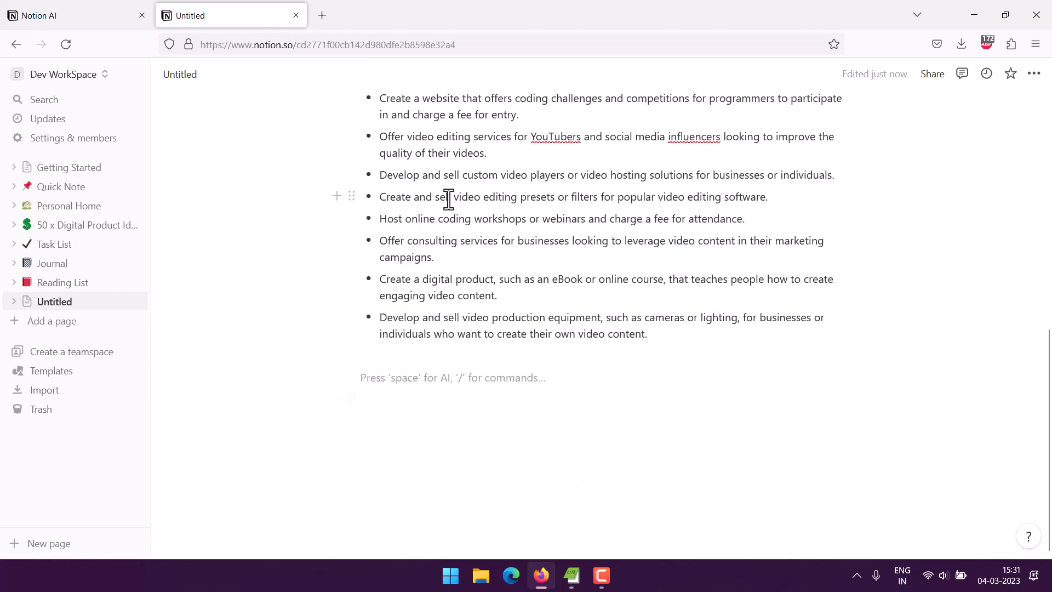
key("ctrl+a")
right_click(468, 316)
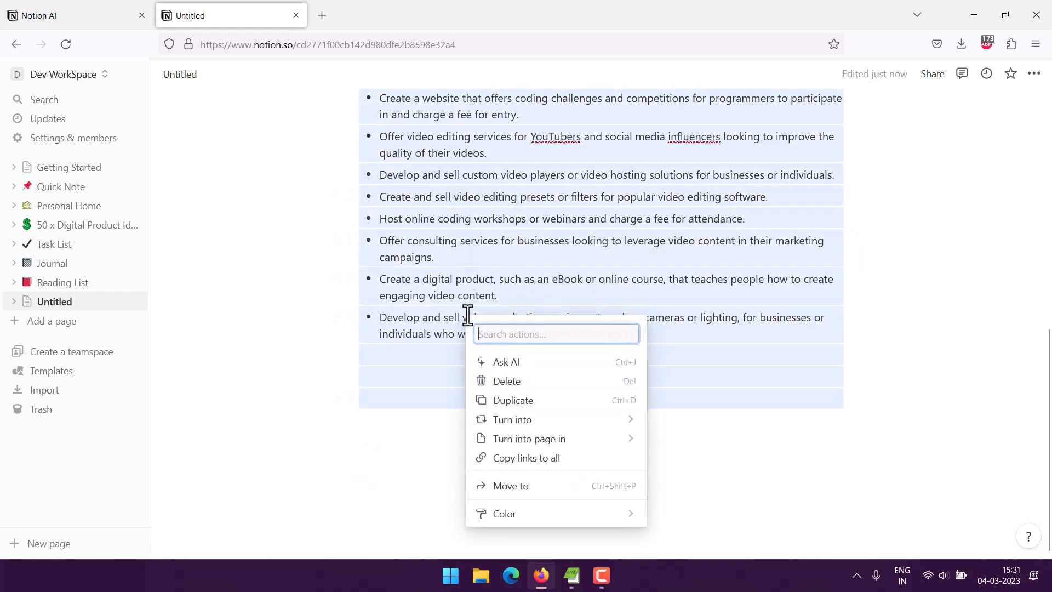
left_click(413, 353)
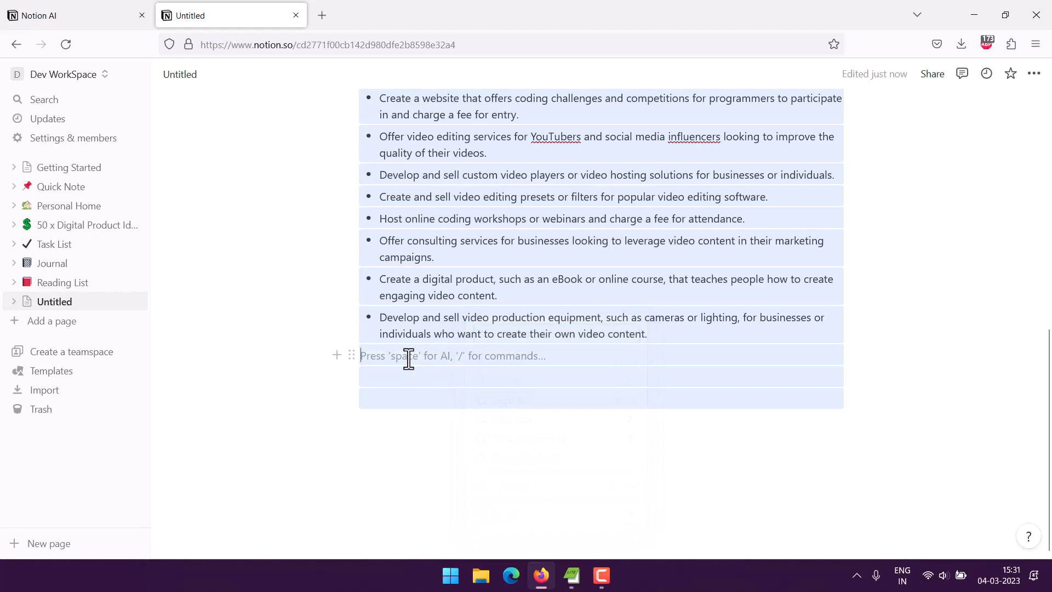
Improve the writing of the whole bulleted list with AI and replace the original text with the result
key("space")
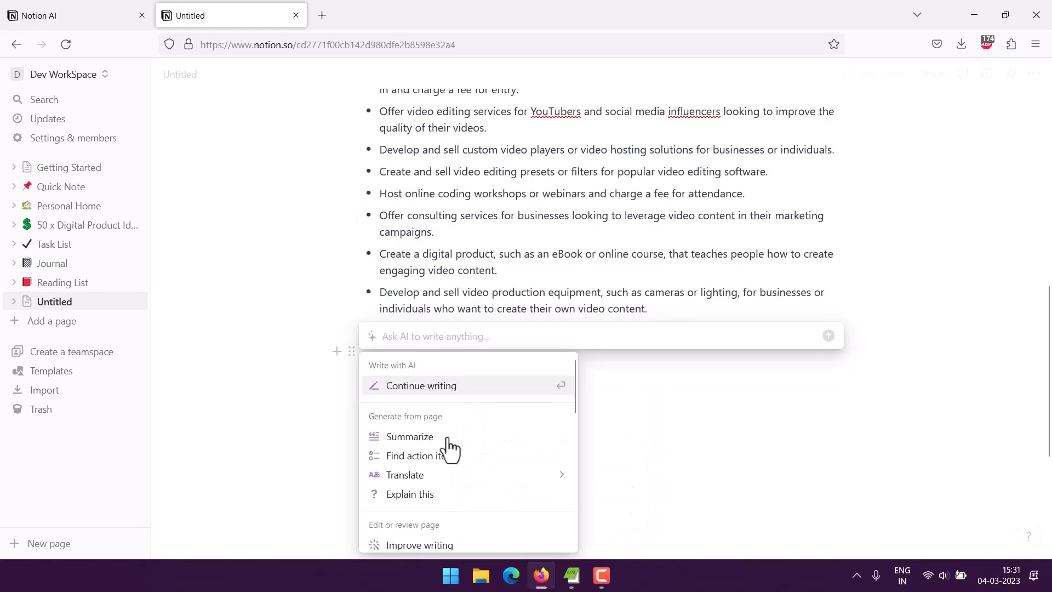
scroll(448, 460, "down", 3)
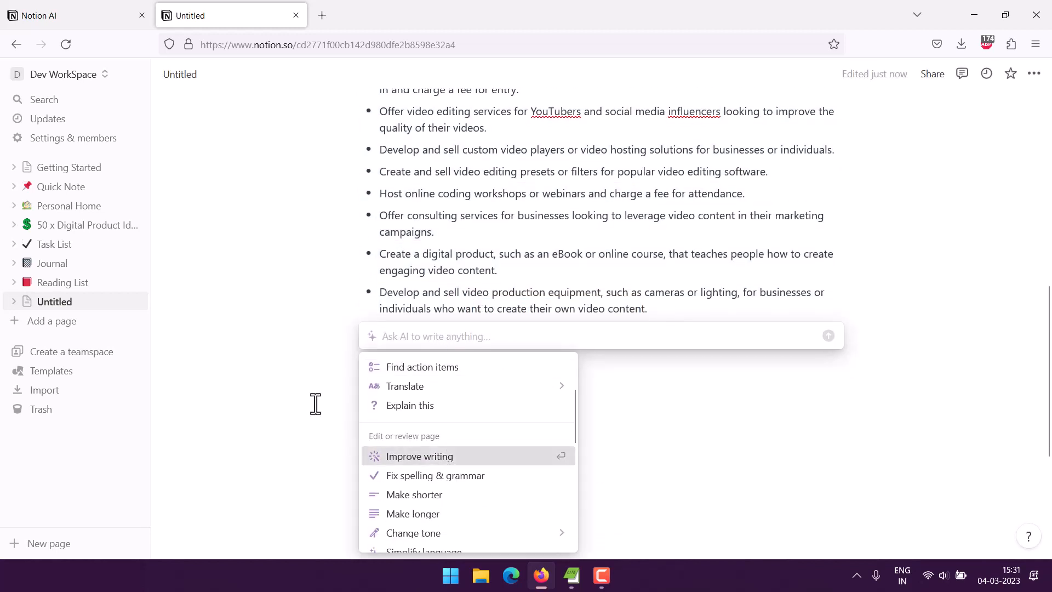
key("Return")
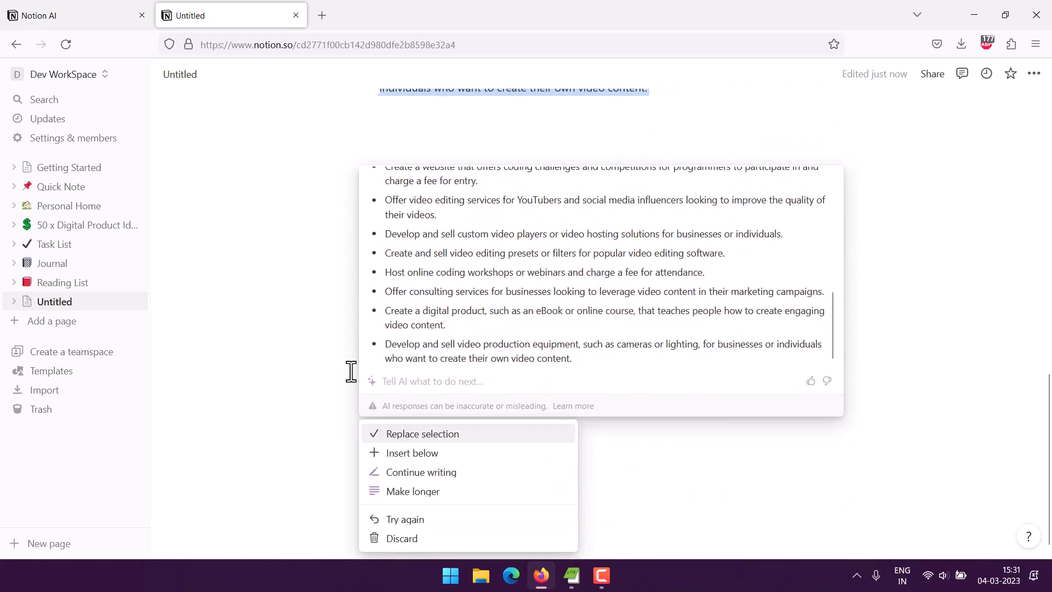
scroll(563, 324, "up", 10)
scroll(562, 324, "down", 10)
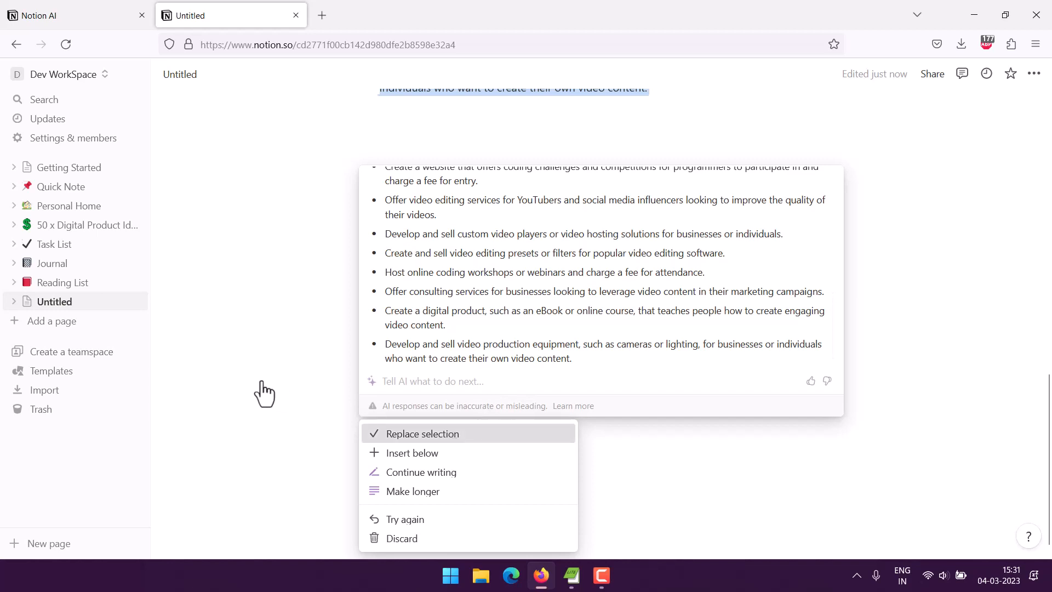
key("Return")
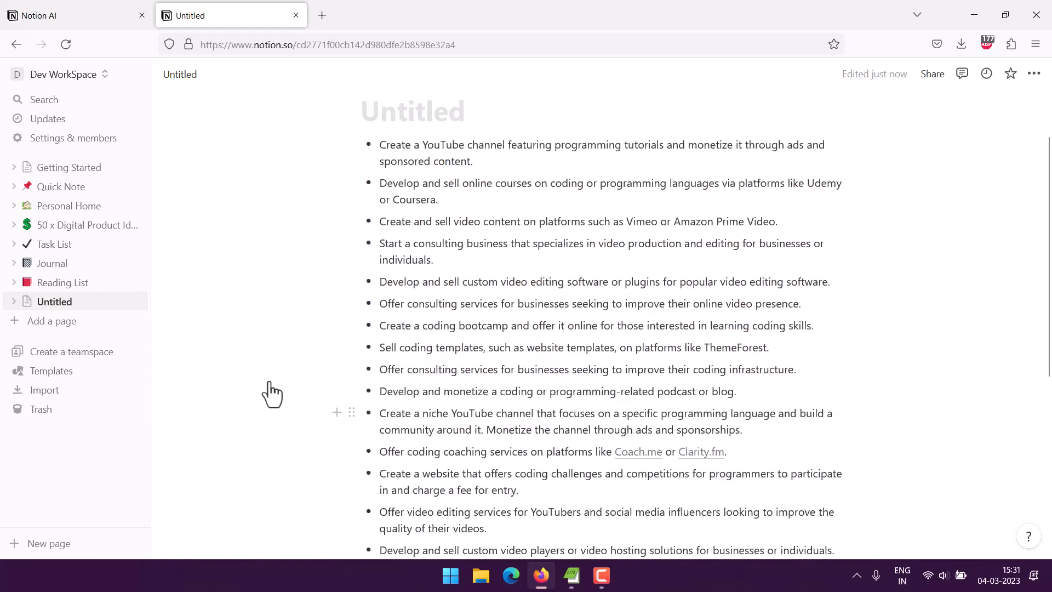
Review the rewritten ideas, then end the bulleted list after the last idea and add an empty text line below it
scroll(631, 282, "down", 5)
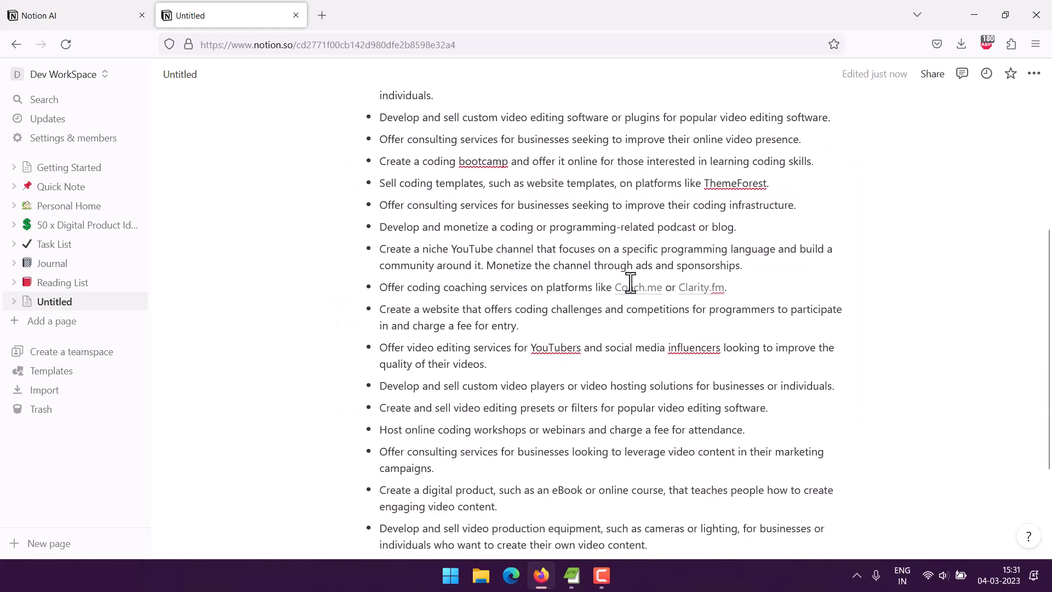
scroll(630, 280, "up", 5)
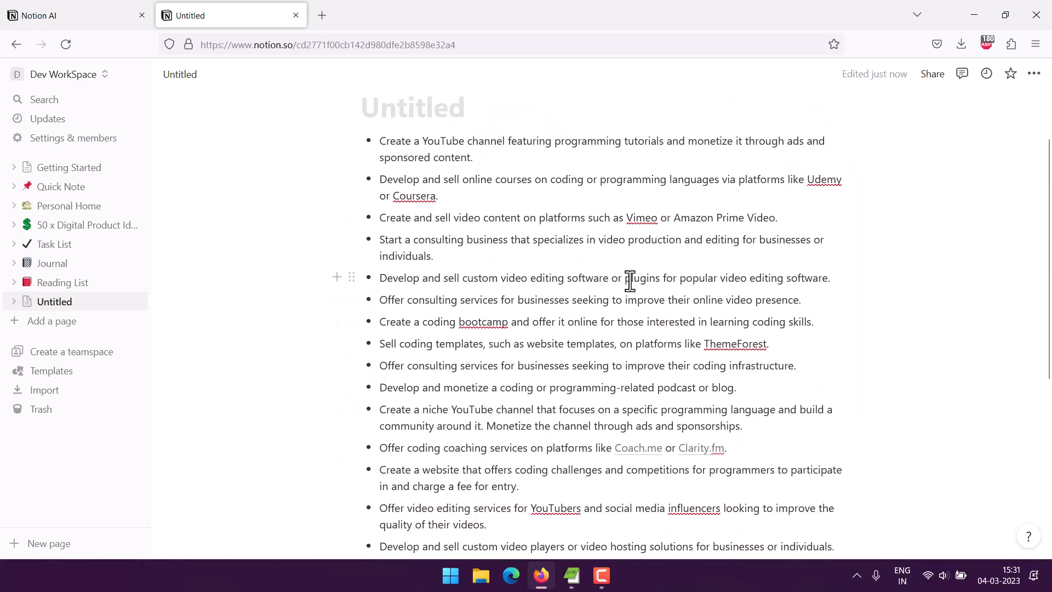
scroll(630, 281, "down", 6)
left_click(673, 402)
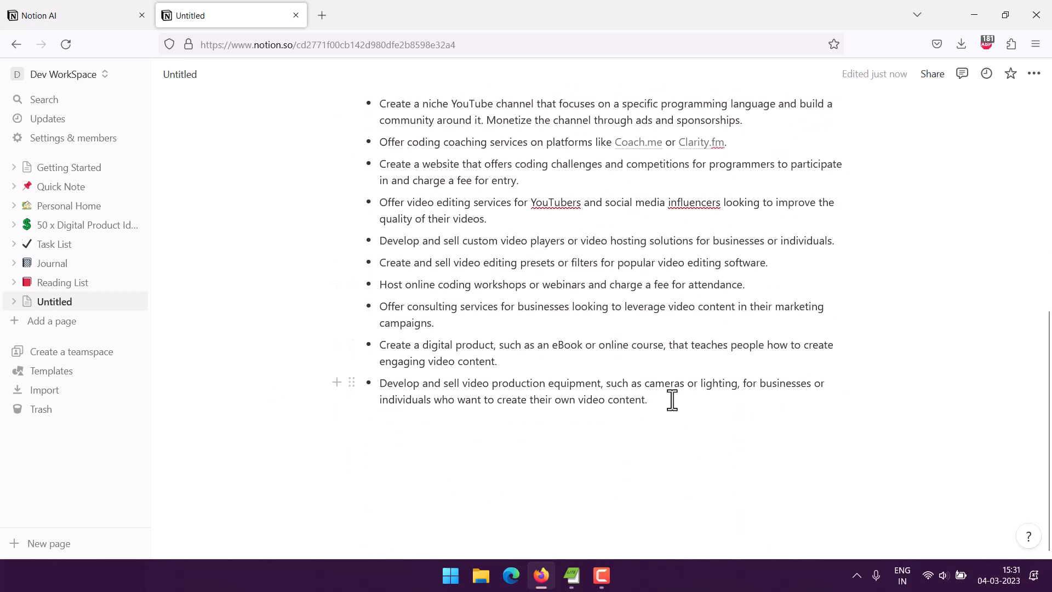
key("Return")
key("Return")
key("Return")
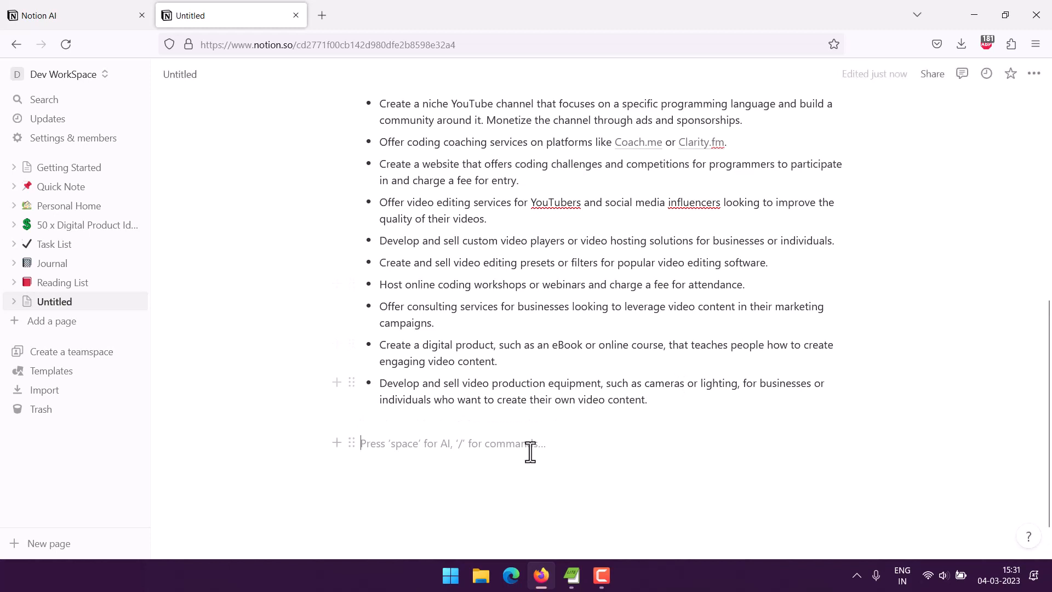
Open the AI assistant on the empty line below the list and examine its page editing and drafting options
key("space")
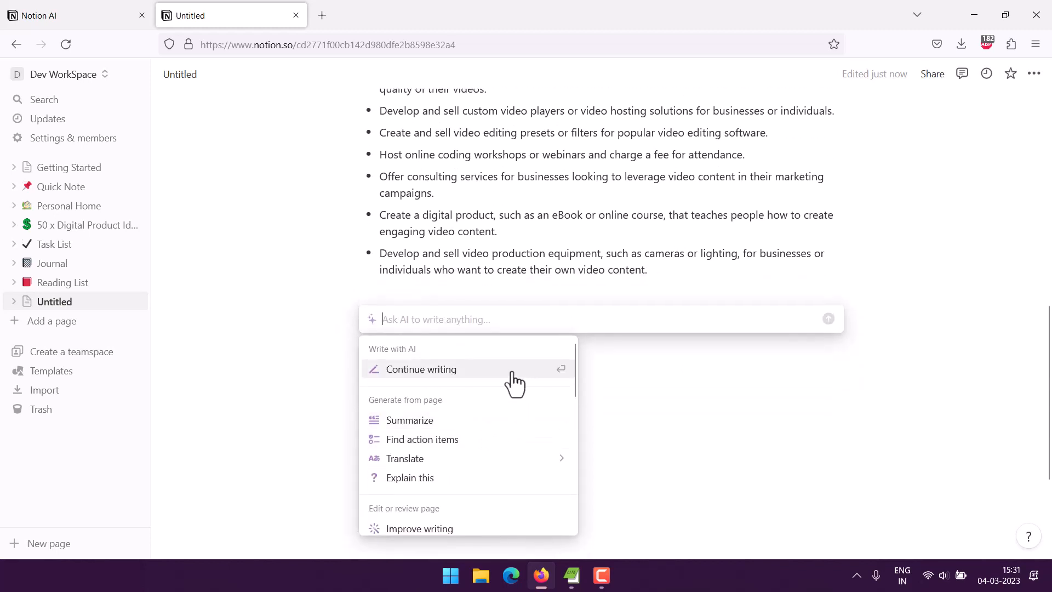
scroll(515, 382, "down", 7)
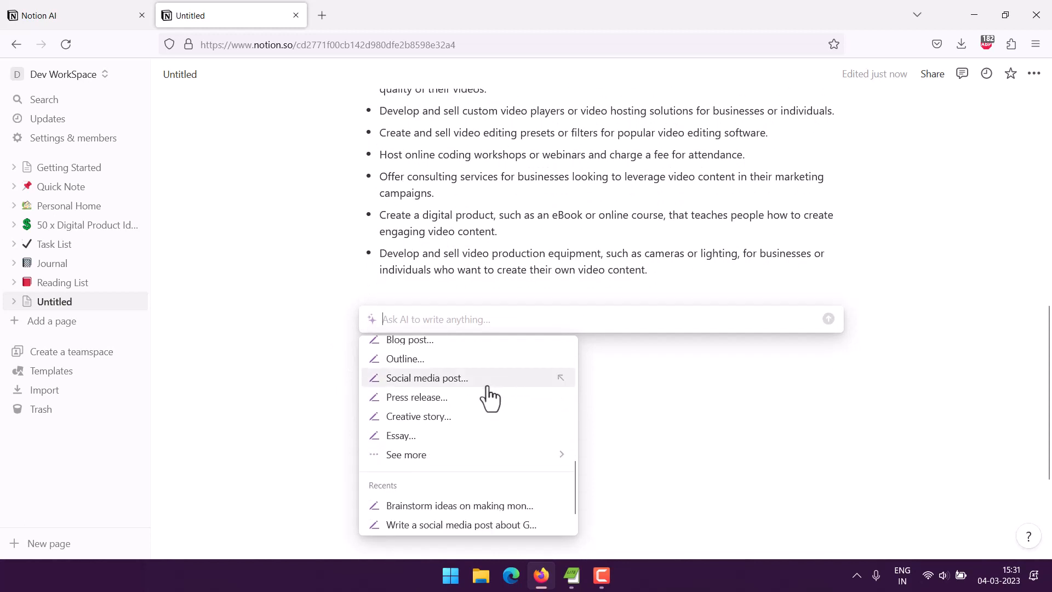
scroll(489, 398, "up", 2)
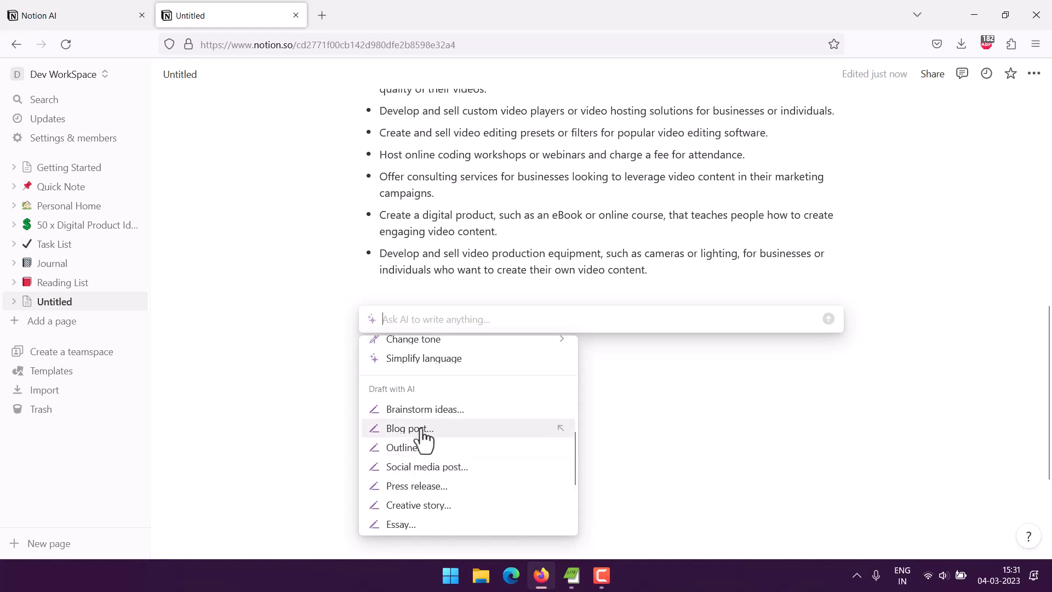
scroll(478, 454, "down", 2)
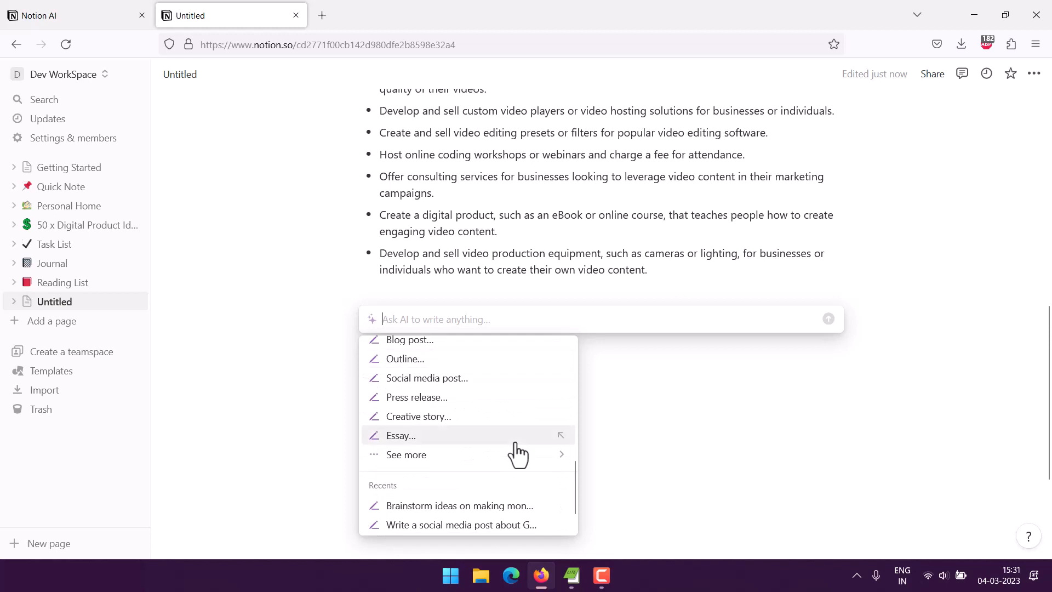
mouse_move(437, 471)
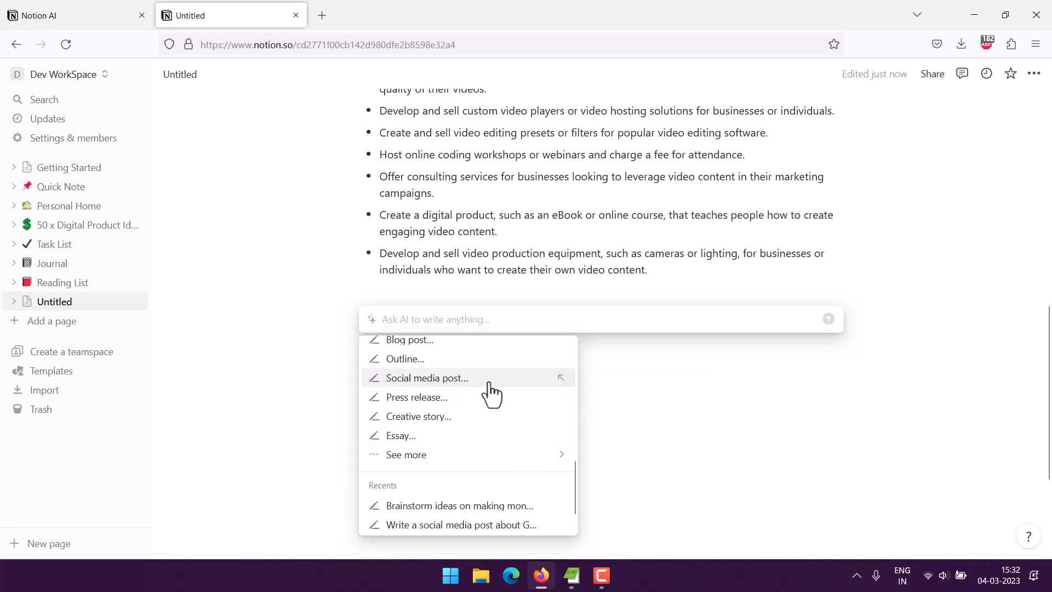
scroll(491, 392, "up", 3)
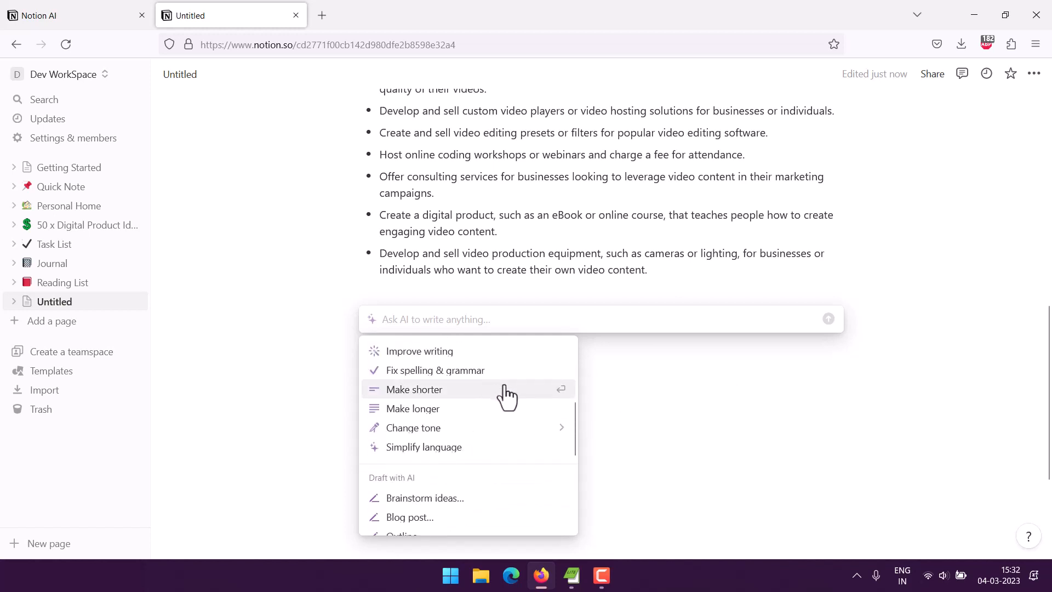
scroll(519, 449, "down", 2)
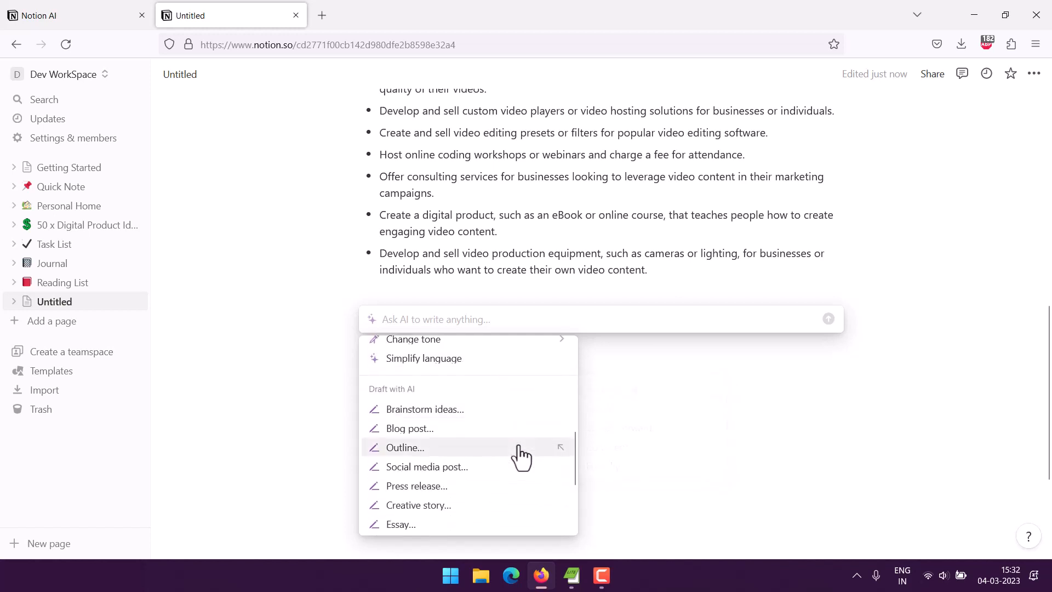
scroll(520, 454, "up", 2)
scroll(520, 453, "down", 4)
scroll(520, 454, "up", 2)
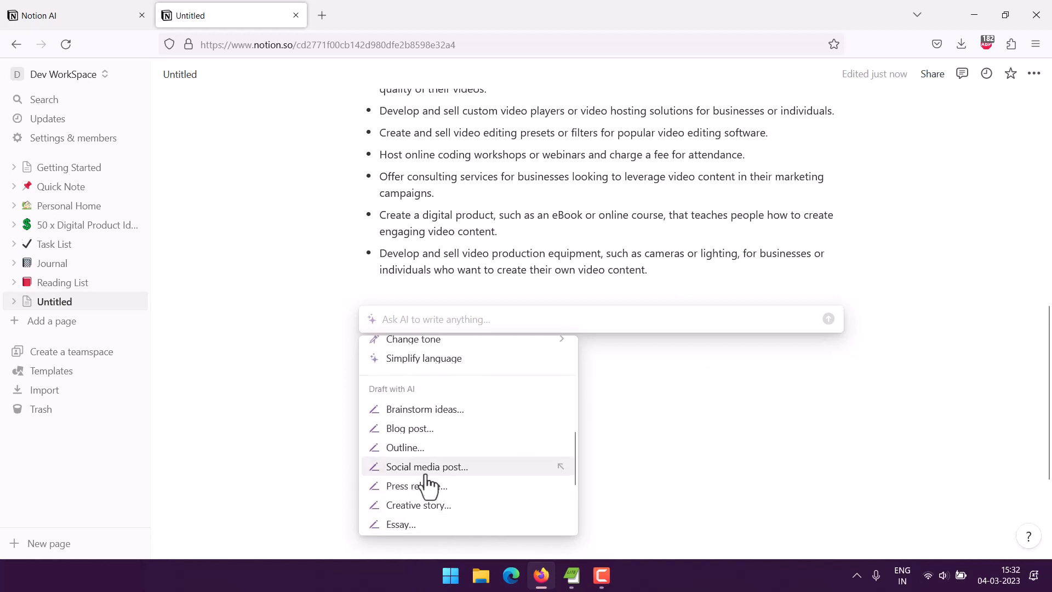
Have the AI draft an outline about "company to do list for acquiring new sales leads.", keep the result and review it
left_click(405, 448)
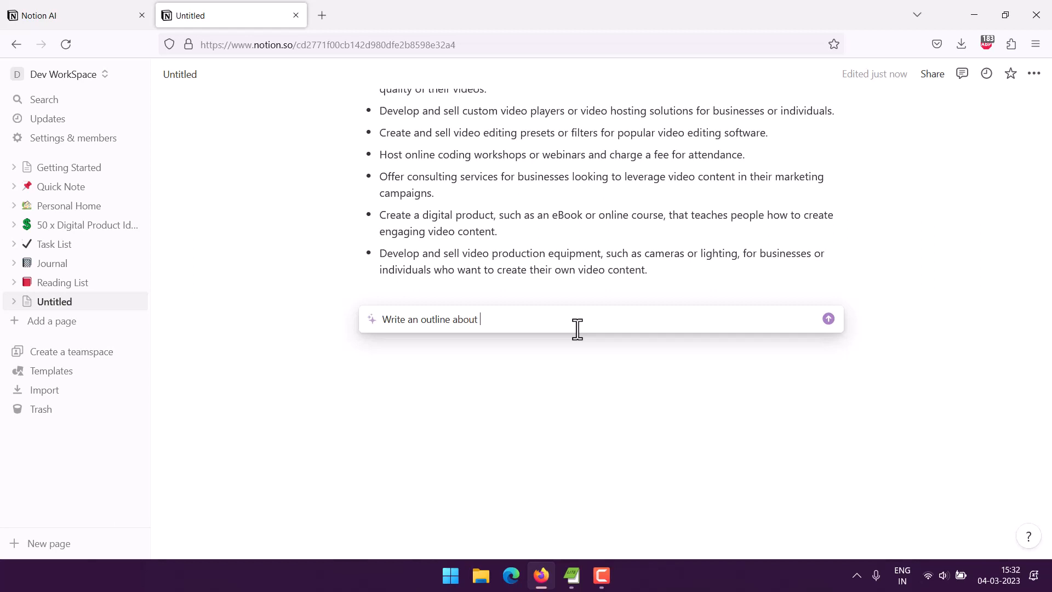
type("company")
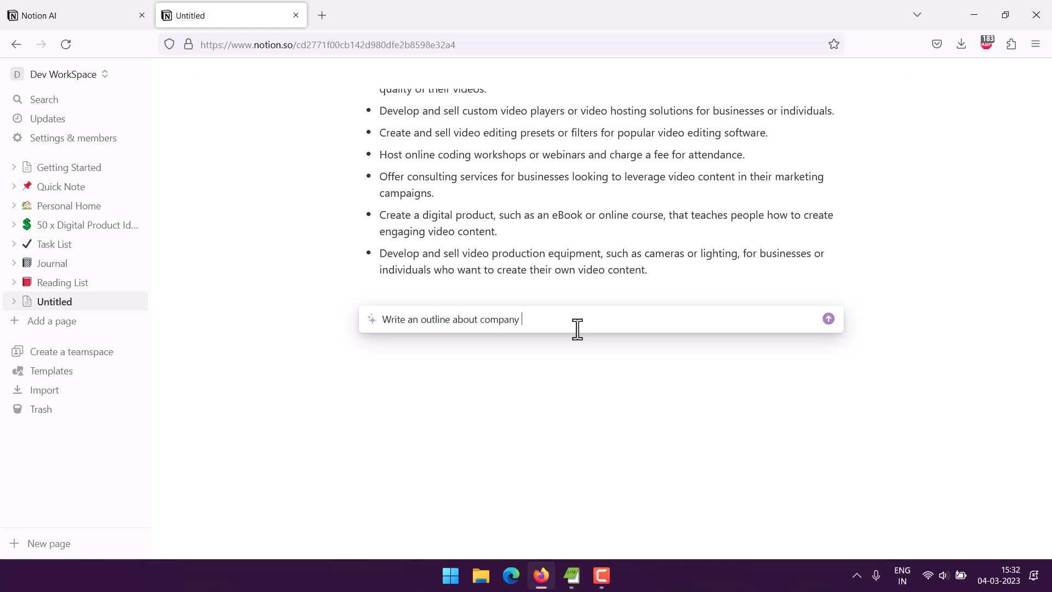
type(" to do list for acquiring new sales leads.")
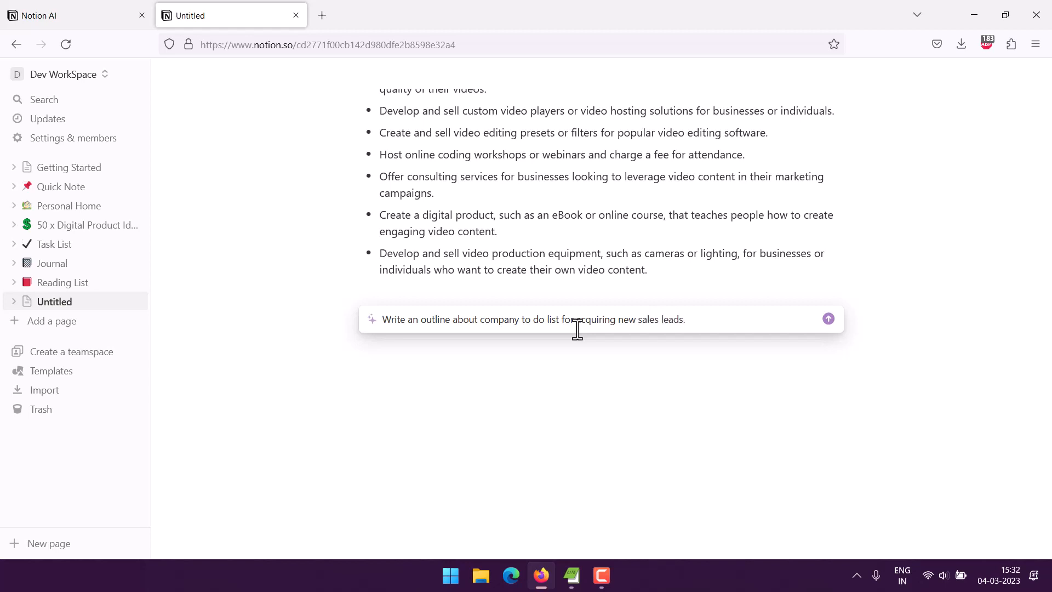
key("Return")
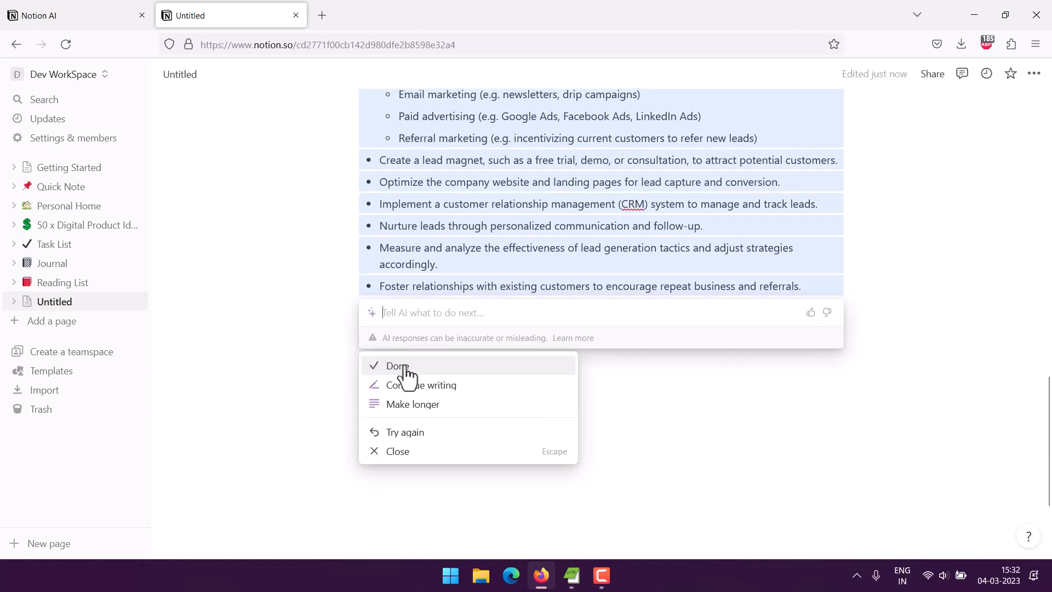
left_click(406, 367)
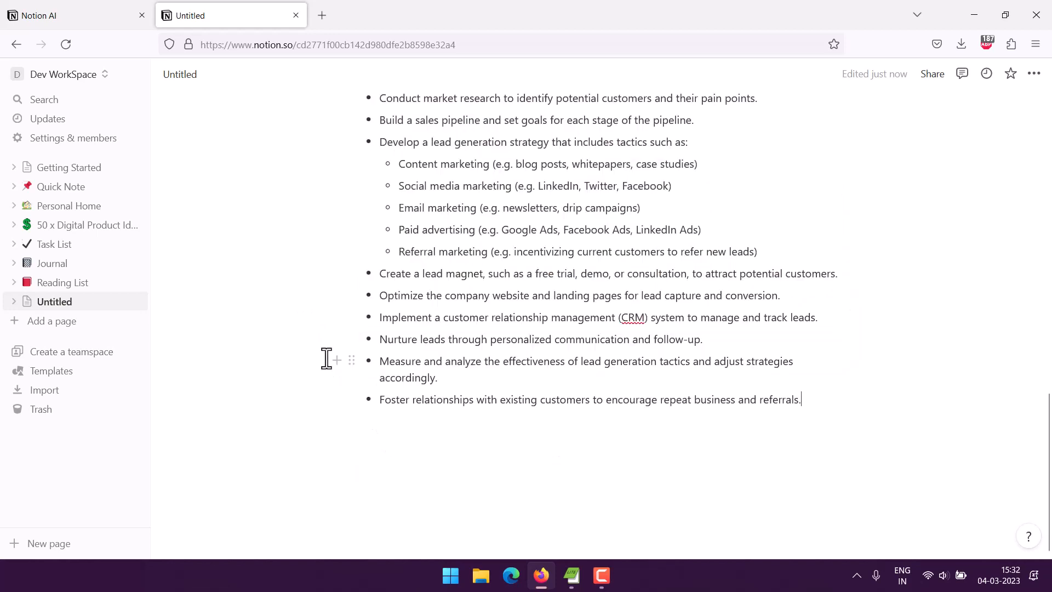
scroll(336, 349, "up", 15)
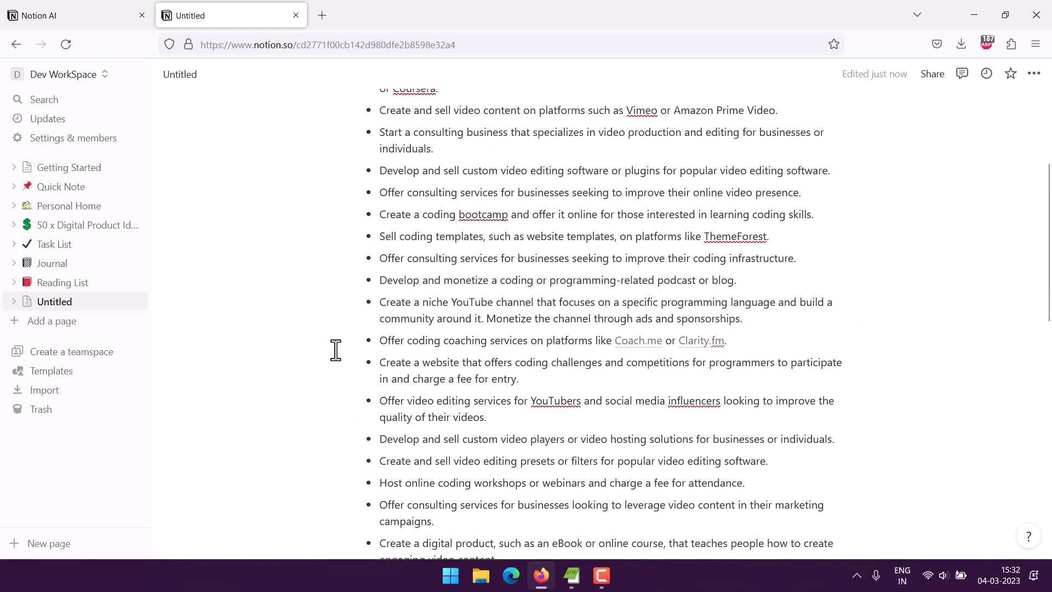
scroll(336, 349, "down", 5)
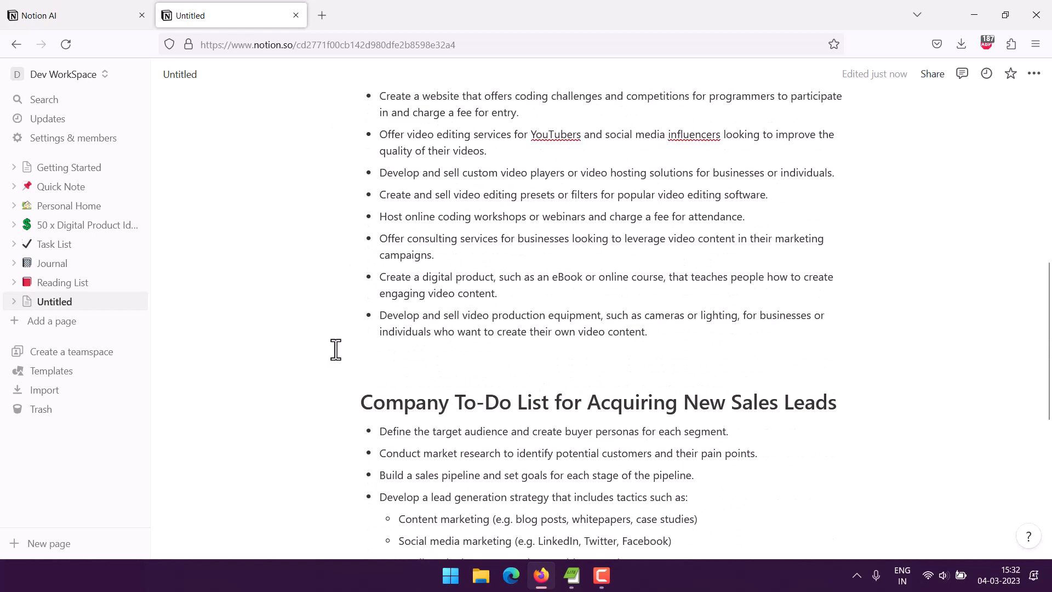
scroll(336, 350, "down", 5)
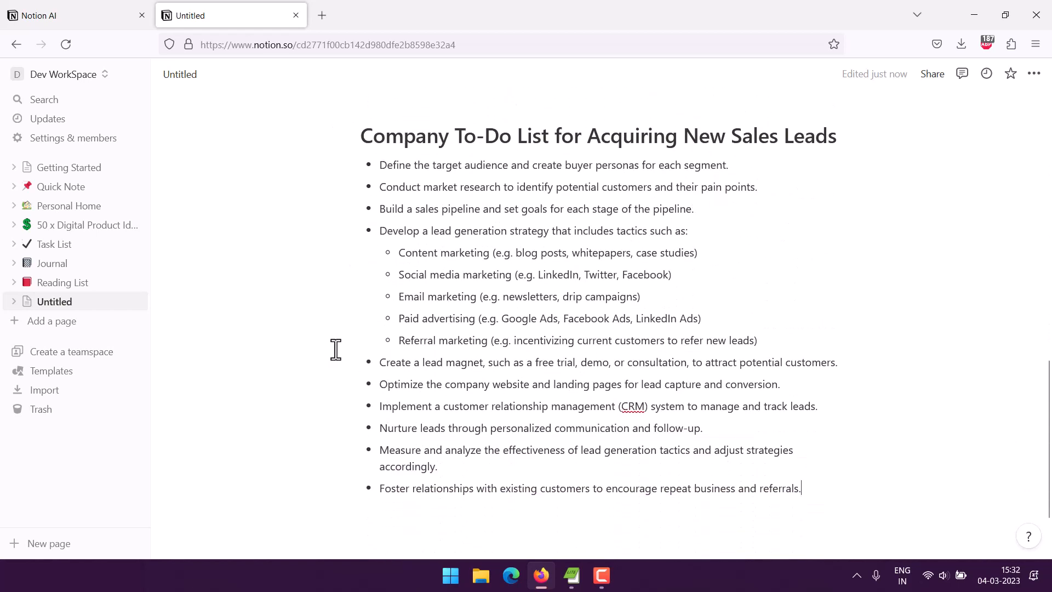